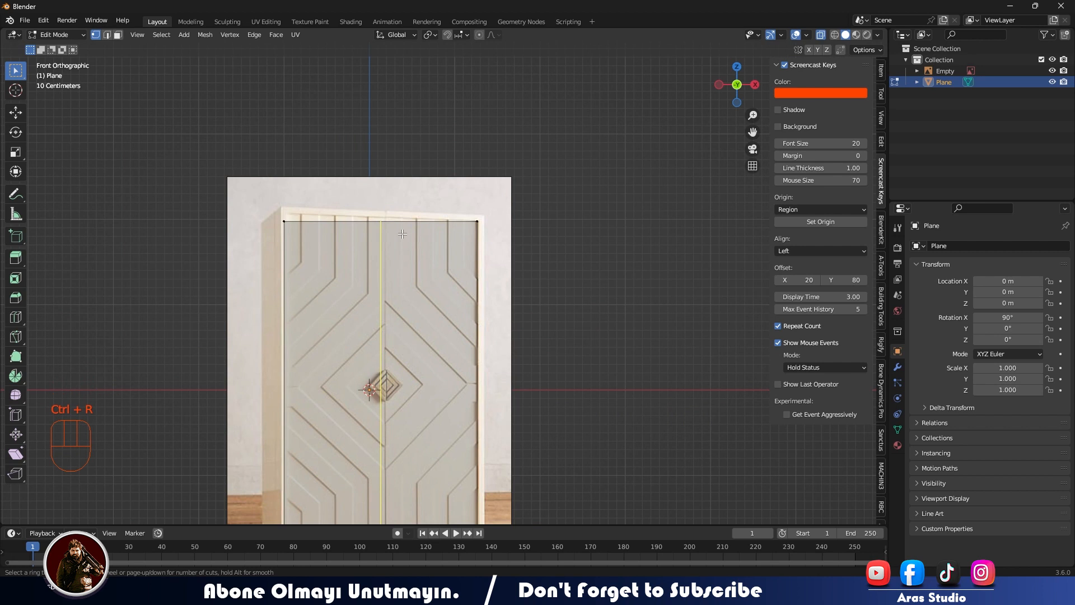
Add a vertical loop cut to the plane along the seam between the two wardrobe doors.
{"action": "left_click", "coordinate": [402, 234]}
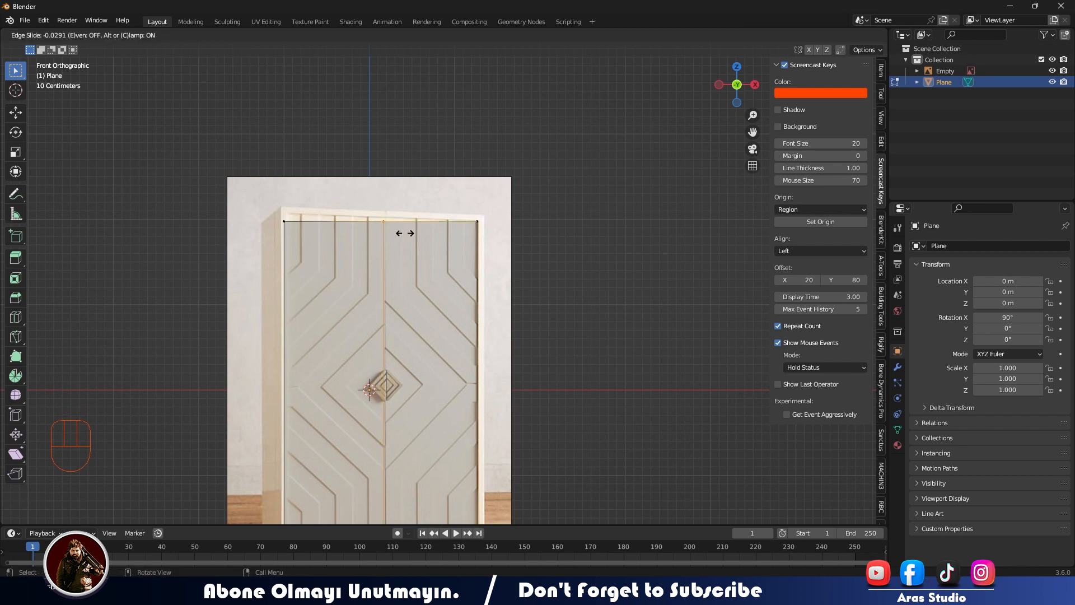
{"action": "left_click", "coordinate": [405, 233]}
{"action": "scroll", "coordinate": [386, 275], "scroll_direction": "up", "scroll_amount": 6}
{"action": "middle_click_drag", "start_coordinate": [380, 290], "coordinate": [426, 229], "text": "shift"}
{"action": "scroll", "coordinate": [416, 213], "scroll_direction": "down", "scroll_amount": 7}
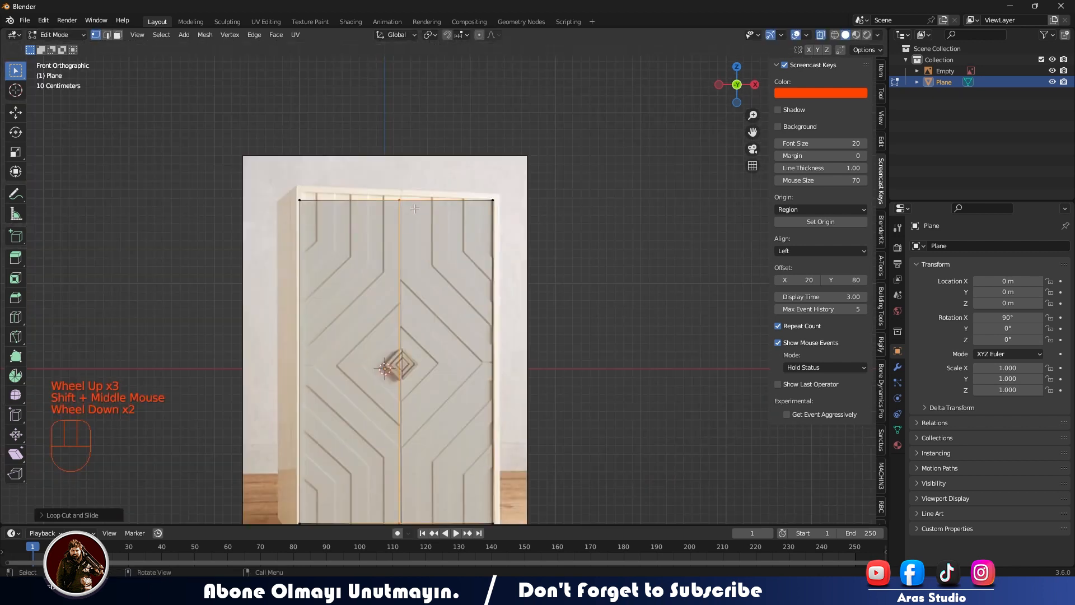
Delete the vertices along the plane's left edge so only the right door's half remains.
{"action": "key", "text": "Tab"}
{"action": "key", "text": "Tab"}
{"action": "left_click_drag", "start_coordinate": [260, 155], "coordinate": [343, 560]}
{"action": "key", "text": "x"}
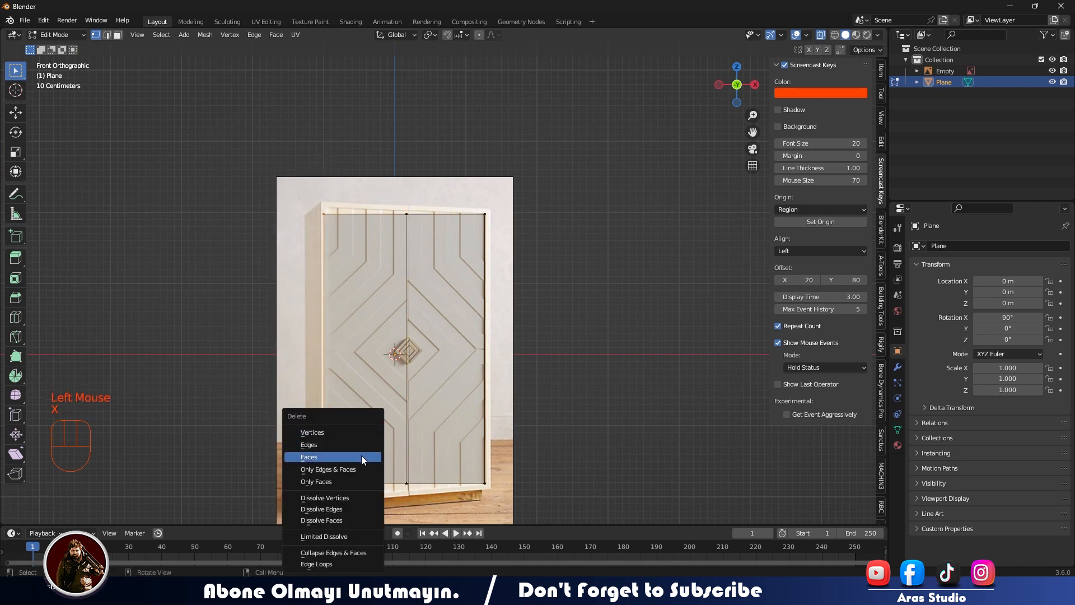
{"action": "left_click", "coordinate": [365, 433]}
Add two vertical loop cuts to the right door: along its outermost straight groove and midway between that groove and the outer edge.
{"action": "scroll", "coordinate": [443, 387], "scroll_direction": "up", "scroll_amount": 3}
{"action": "middle_click_drag", "start_coordinate": [443, 387], "coordinate": [416, 285], "text": "shift"}
{"action": "scroll", "coordinate": [416, 285], "scroll_direction": "down", "scroll_amount": 1}
{"action": "middle_click_drag", "start_coordinate": [305, 337], "coordinate": [319, 313], "text": "shift"}
{"action": "scroll", "coordinate": [318, 314], "scroll_direction": "up", "scroll_amount": 2}
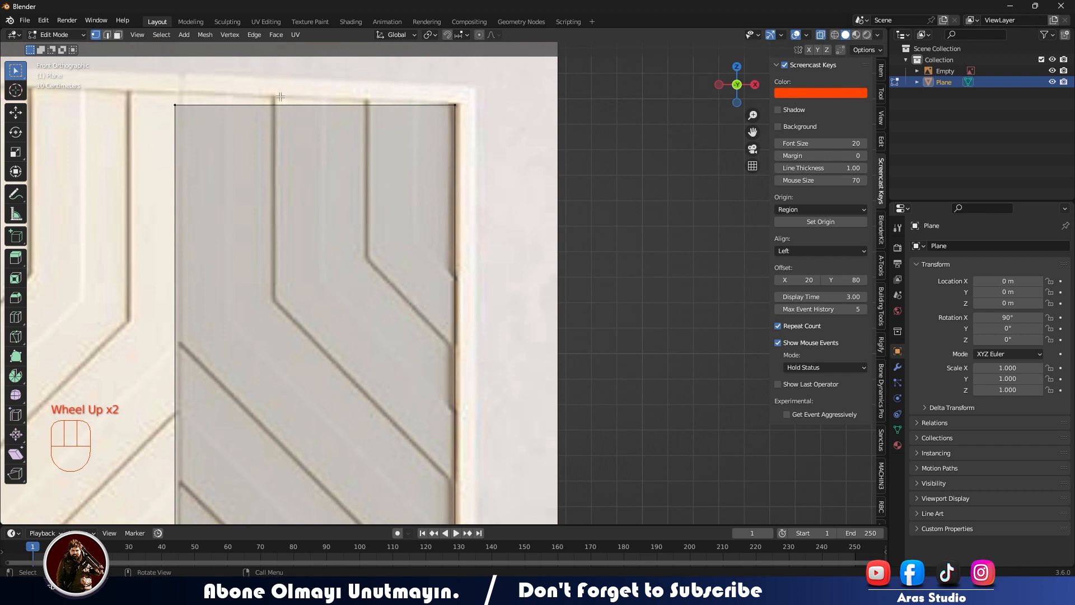
{"action": "left_click", "coordinate": [408, 113]}
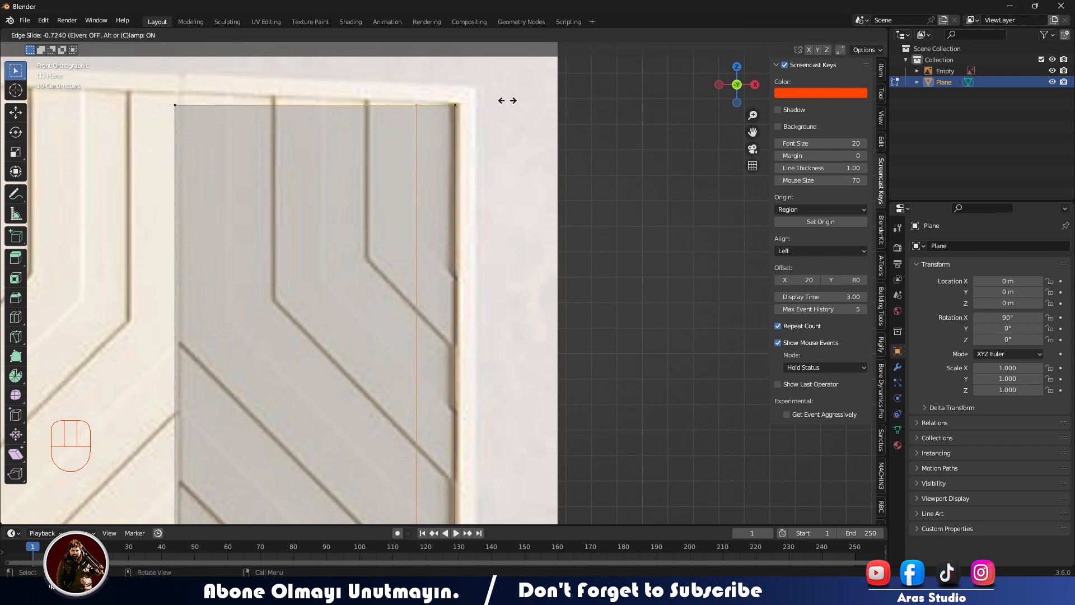
{"action": "left_click", "coordinate": [506, 101]}
{"action": "key", "text": "ctrl+r"}
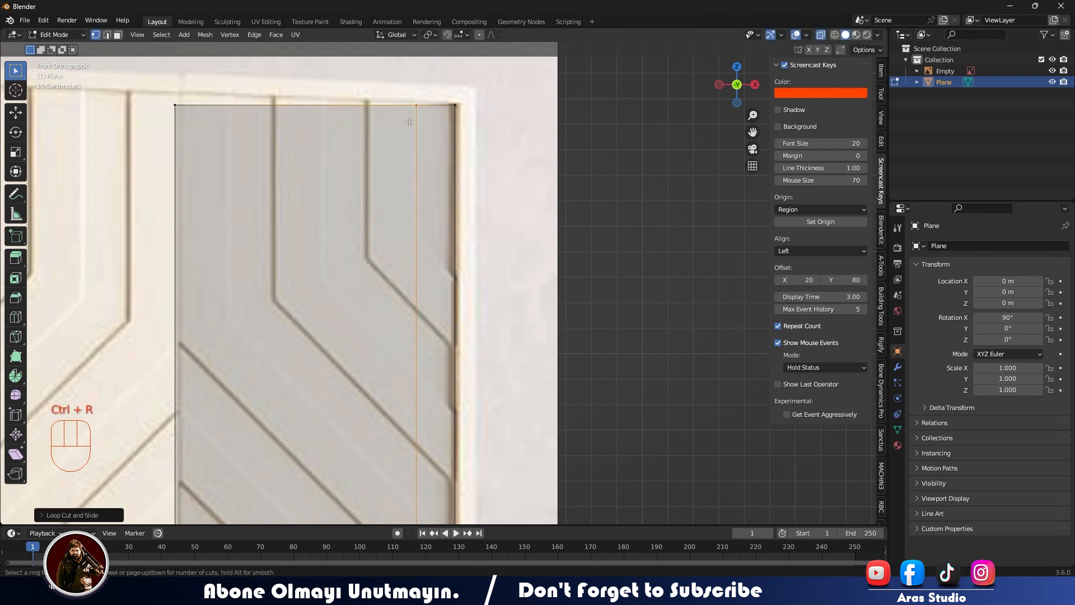
{"action": "left_click", "coordinate": [381, 105]}
{"action": "left_click", "coordinate": [448, 105]}
Add two more vertical loop cuts, one midway between the door's two straight grooves and one along the inner straight groove.
{"action": "key", "text": "ctrl+r"}
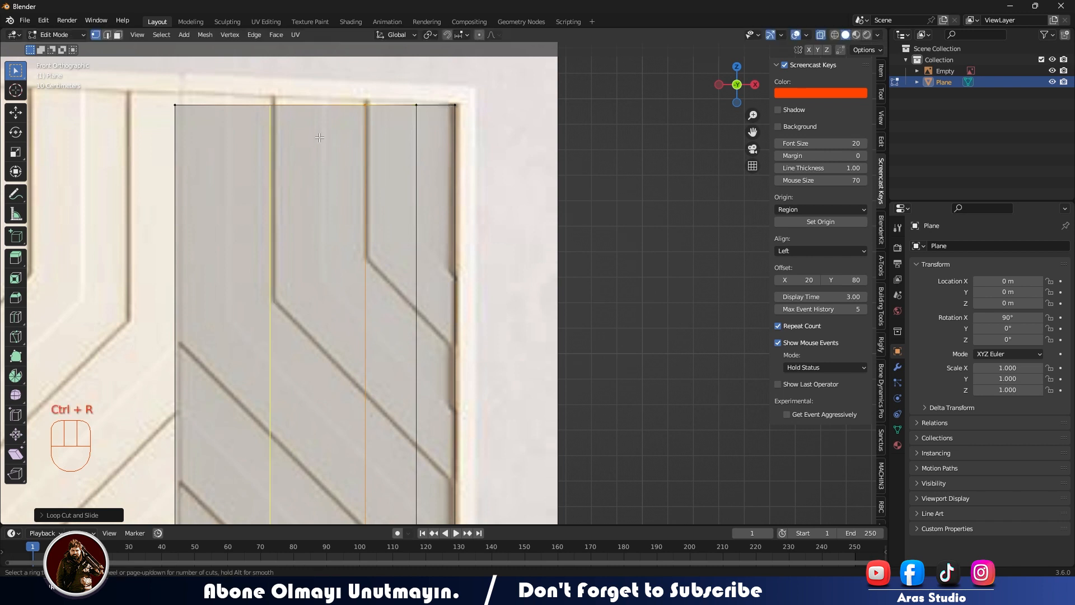
{"action": "left_click", "coordinate": [322, 116]}
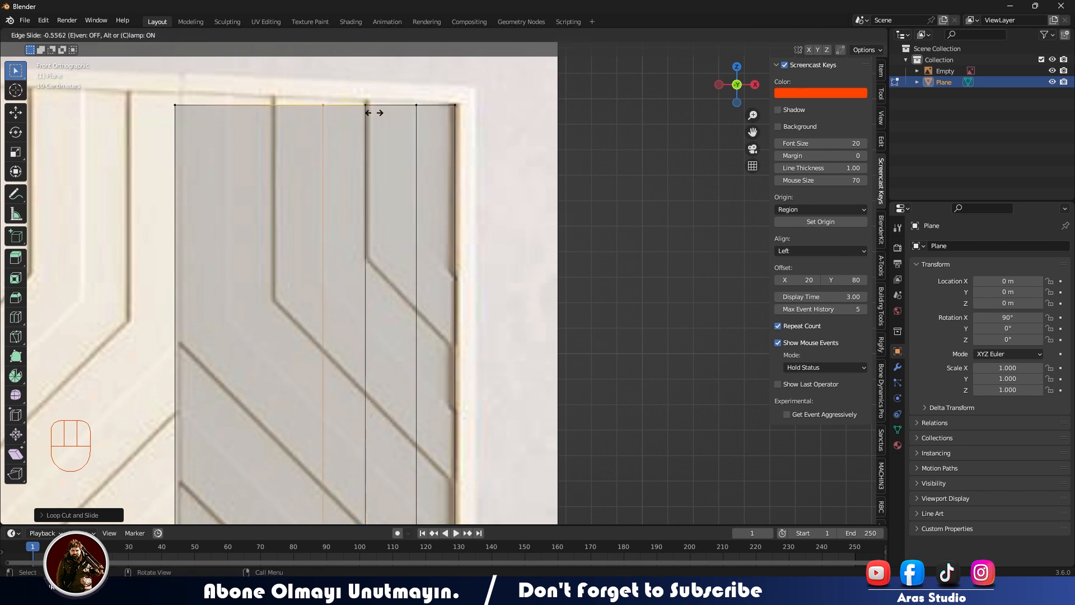
{"action": "left_click", "coordinate": [377, 113]}
{"action": "key", "text": "ctrl+r"}
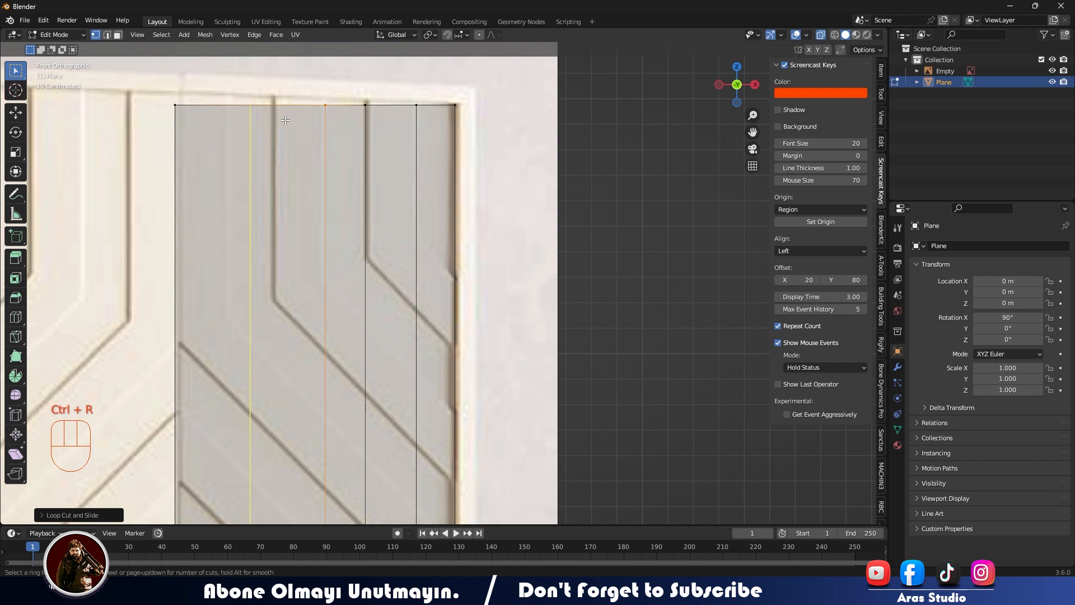
{"action": "left_click", "coordinate": [274, 111]}
{"action": "left_click", "coordinate": [298, 112]}
Add vertical loop cuts between the inner straight groove and the centre seam, and just beside the door's inner edge.
{"action": "key", "text": "ctrl+r"}
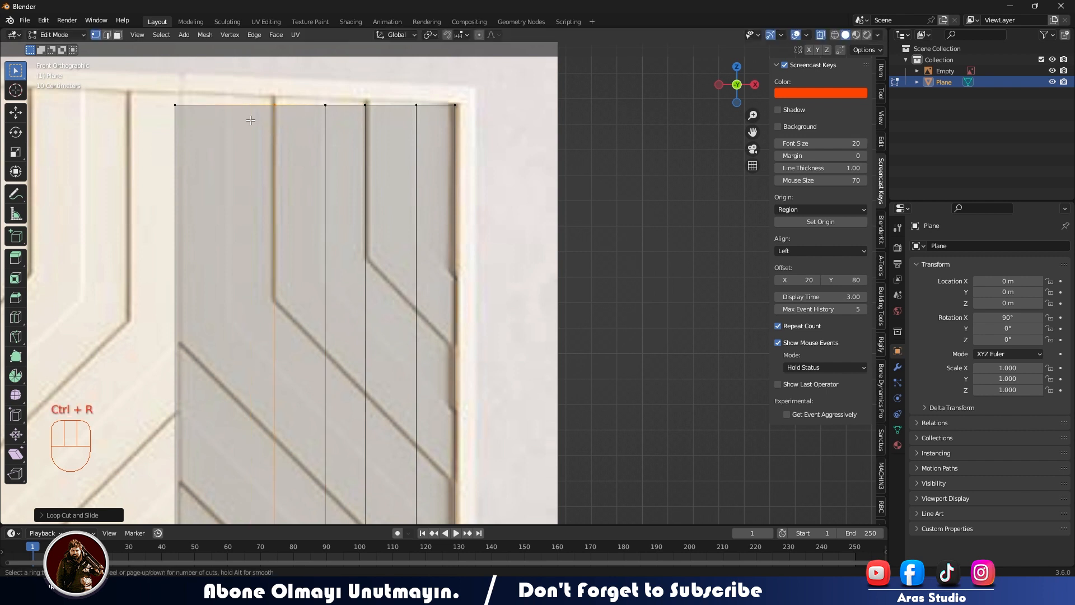
{"action": "left_click", "coordinate": [230, 113]}
{"action": "left_click", "coordinate": [236, 112]}
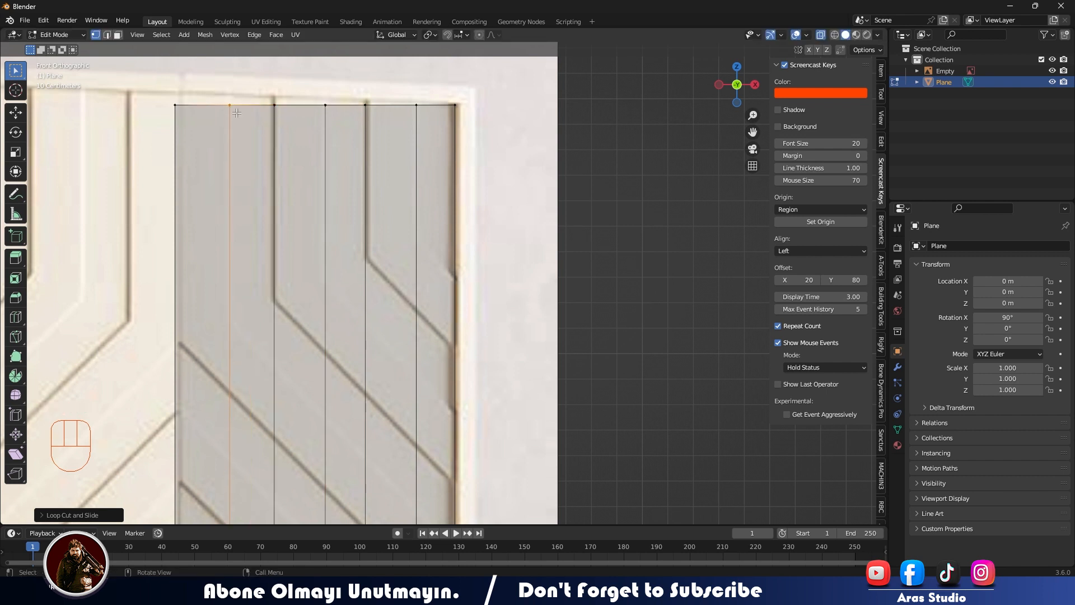
{"action": "key", "text": "ctrl+r"}
{"action": "left_click", "coordinate": [197, 114]}
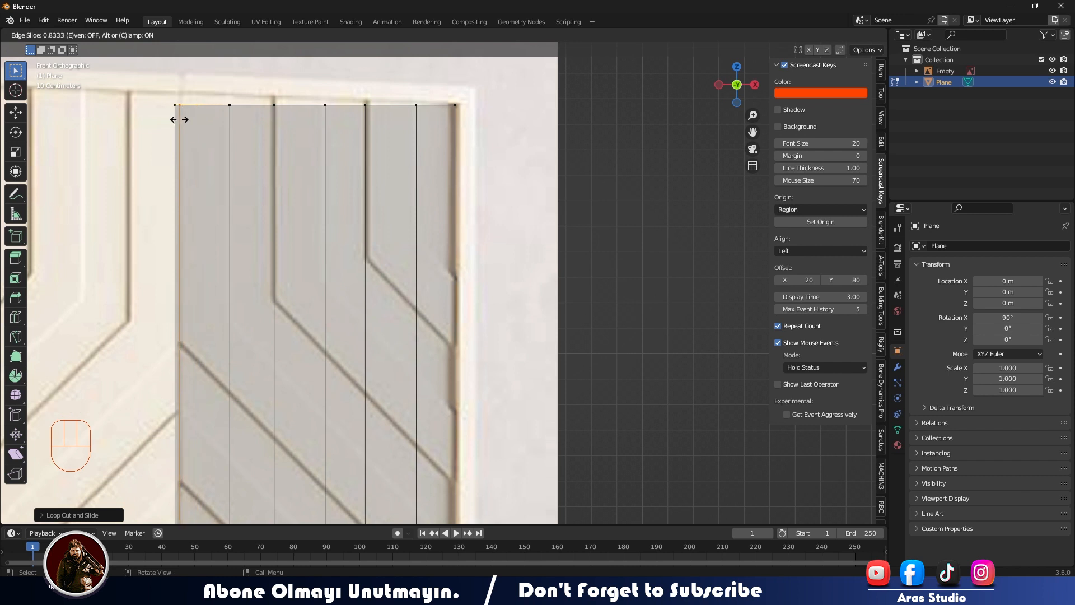
{"action": "left_click", "coordinate": [178, 120]}
Bisect the whole door mesh diagonally, in line with the short groove end high on the door's outer edge.
{"action": "scroll", "coordinate": [321, 237], "scroll_direction": "down", "scroll_amount": 1}
{"action": "scroll", "coordinate": [321, 237], "scroll_direction": "up", "scroll_amount": 1}
{"action": "left_click_drag", "start_coordinate": [17, 334], "coordinate": [34, 362]}
{"action": "right_click", "coordinate": [17, 336]}
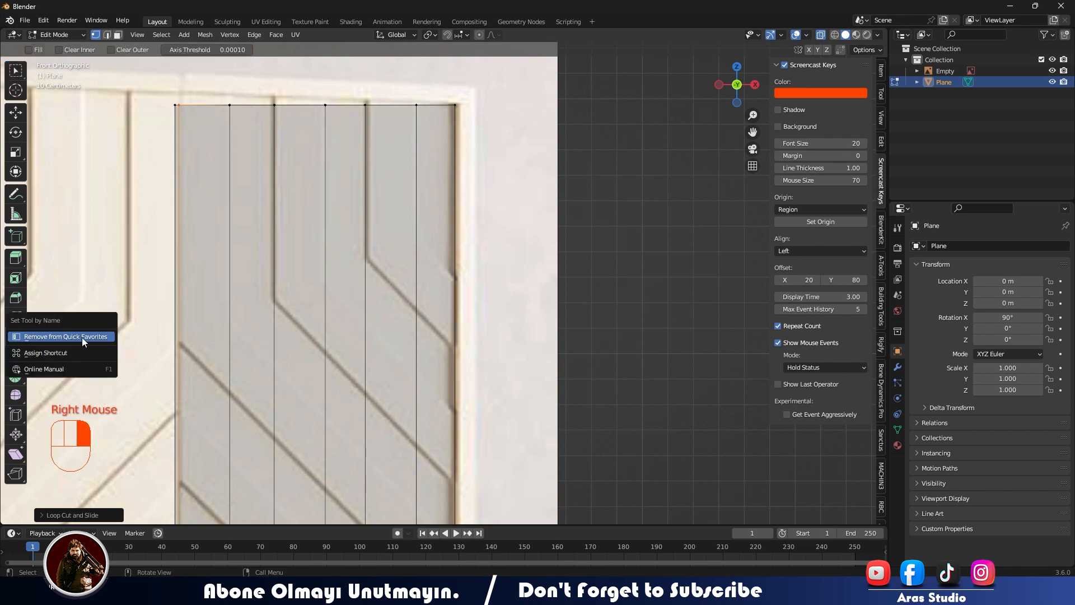
{"action": "left_click", "coordinate": [82, 337]}
{"action": "key", "text": "q"}
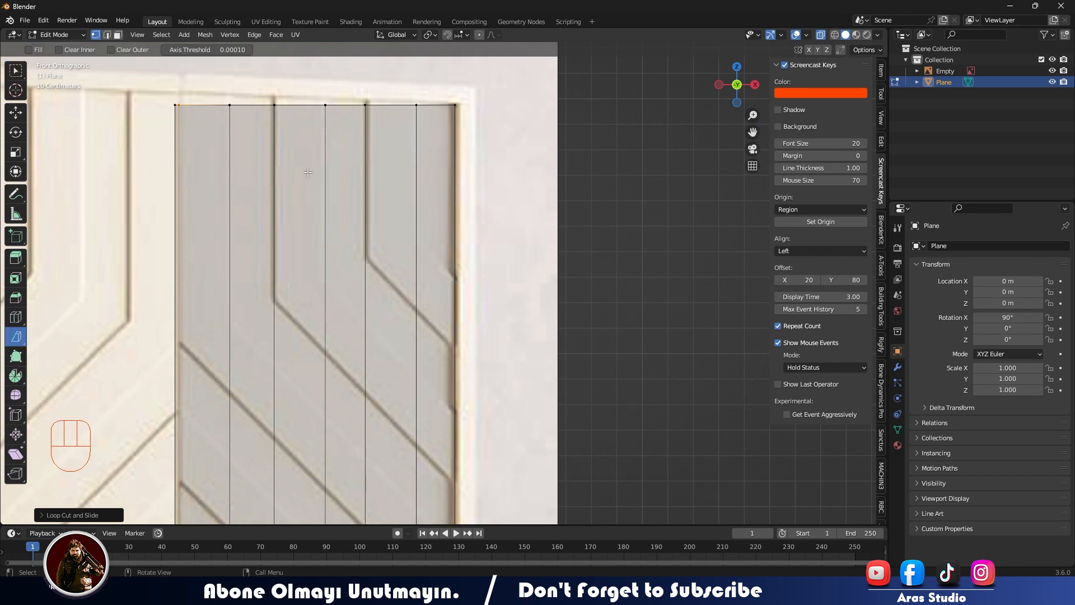
{"action": "key", "text": "a"}
{"action": "key", "text": "q"}
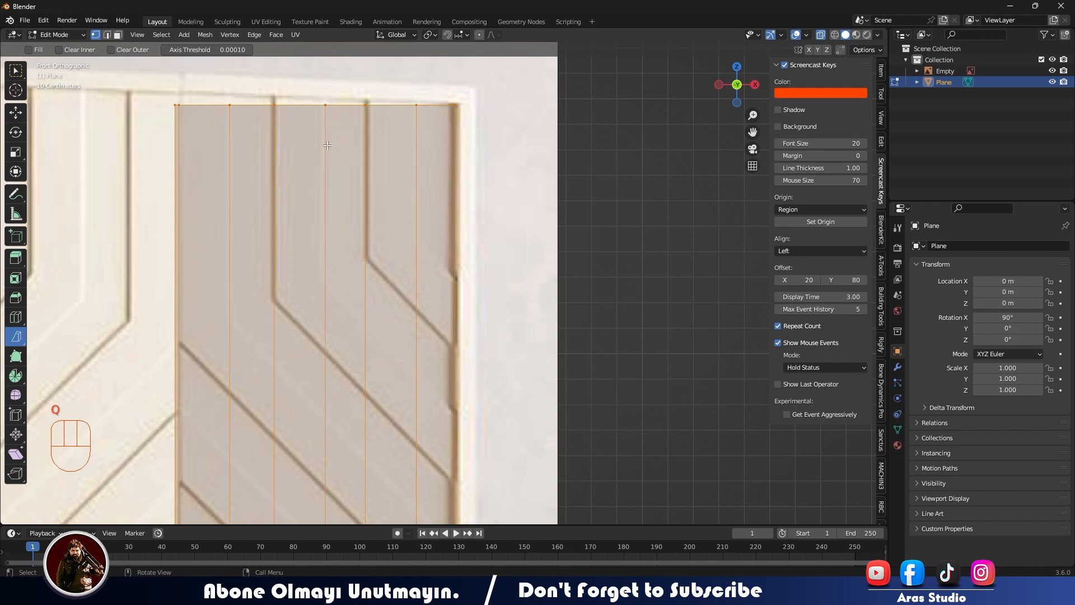
{"action": "left_click_drag", "start_coordinate": [328, 146], "coordinate": [456, 269]}
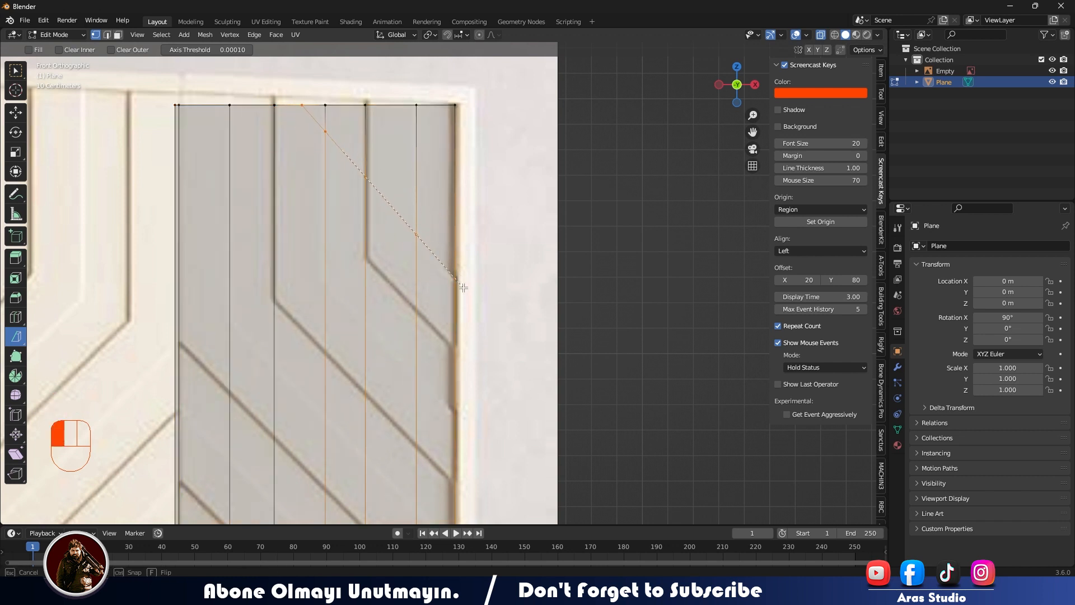
{"action": "left_click_drag", "start_coordinate": [463, 288], "coordinate": [464, 287]}
Bisect the whole mesh along three more parallel diagonals, starting with the groove that bends nearest the outer edge.
{"action": "key", "text": "a"}
{"action": "left_click_drag", "start_coordinate": [366, 259], "coordinate": [489, 387]}
{"action": "key", "text": "a"}
{"action": "left_click_drag", "start_coordinate": [176, 118], "coordinate": [447, 403]}
{"action": "key", "text": "a"}
{"action": "key", "text": "a"}
{"action": "left_click_drag", "start_coordinate": [175, 199], "coordinate": [430, 461]}
Bisect the whole mesh along two further parallel diagonals lower down the door, following the reference grooves.
{"action": "middle_click_drag", "start_coordinate": [160, 252], "coordinate": [221, 126], "text": "shift"}
{"action": "key", "text": "a"}
{"action": "key", "text": "q"}
{"action": "left_click_drag", "start_coordinate": [222, 127], "coordinate": [541, 441]}
{"action": "key", "text": "a"}
{"action": "left_click_drag", "start_coordinate": [194, 170], "coordinate": [520, 498]}
Bisect the mesh horizontally through the centre of the door handle and again slightly above it.
{"action": "scroll", "coordinate": [306, 458], "scroll_direction": "down", "scroll_amount": 2}
{"action": "scroll", "coordinate": [306, 459], "scroll_direction": "up", "scroll_amount": 2}
{"action": "middle_click_drag", "start_coordinate": [306, 458], "coordinate": [223, 398], "text": "shift"}
{"action": "left_click_drag", "start_coordinate": [137, 311], "coordinate": [686, 309]}
{"action": "key", "text": "a"}
{"action": "left_click_drag", "start_coordinate": [143, 308], "coordinate": [699, 312]}
{"action": "left_click_drag", "start_coordinate": [173, 245], "coordinate": [595, 248]}
Bisect the whole mesh along the remaining diagonals near the handle, including the groove just above it.
{"action": "key", "text": "a"}
{"action": "left_click", "coordinate": [118, 139]}
{"action": "key", "text": "a"}
{"action": "left_click_drag", "start_coordinate": [161, 85], "coordinate": [442, 311]}
{"action": "key", "text": "a"}
{"action": "left_click_drag", "start_coordinate": [98, 78], "coordinate": [312, 271]}
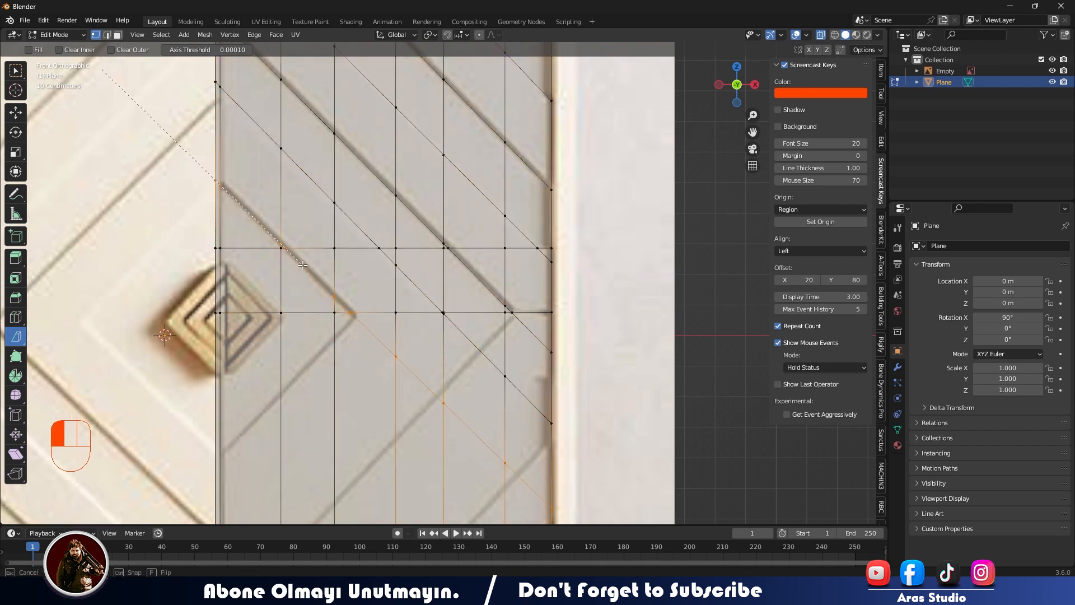
{"action": "left_click_drag", "start_coordinate": [303, 265], "coordinate": [303, 265]}
Box-select the vertices below the handle's centre line and delete them, leaving only the upper half of the door.
{"action": "scroll", "coordinate": [336, 224], "scroll_direction": "down", "scroll_amount": 5}
{"action": "scroll", "coordinate": [347, 168], "scroll_direction": "up", "scroll_amount": 3}
{"action": "middle_click_drag", "start_coordinate": [336, 224], "coordinate": [403, 224], "text": "shift"}
{"action": "scroll", "coordinate": [347, 224], "scroll_direction": "down", "scroll_amount": 5}
{"action": "left_click", "coordinate": [15, 71]}
{"action": "left_click_drag", "start_coordinate": [314, 305], "coordinate": [527, 382]}
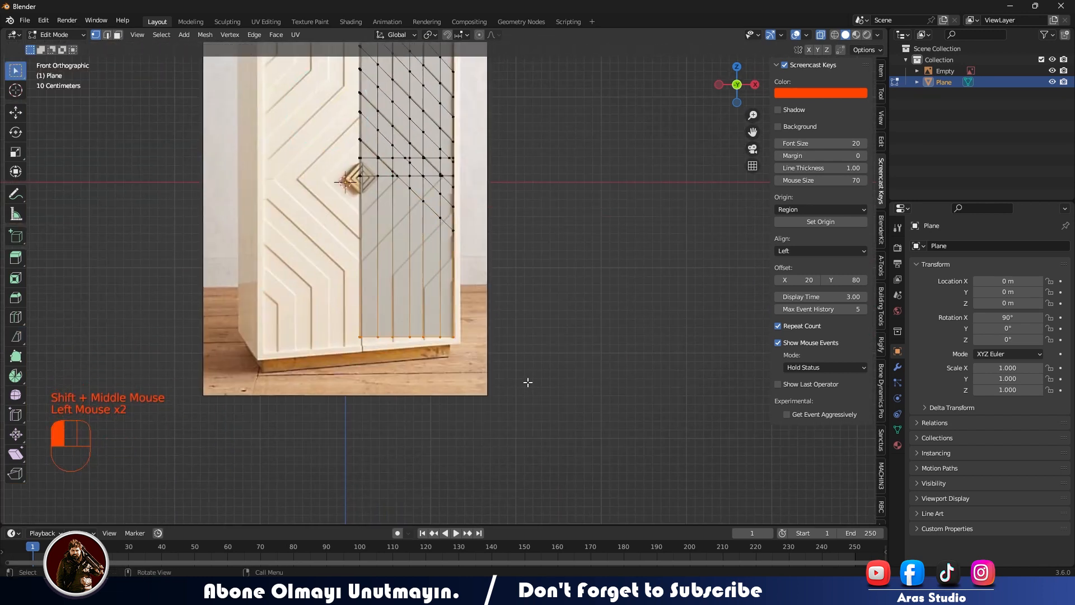
{"action": "scroll", "coordinate": [443, 283], "scroll_direction": "up", "scroll_amount": 2}
{"action": "left_click_drag", "start_coordinate": [314, 129], "coordinate": [534, 384]}
{"action": "key", "text": "x"}
{"action": "left_click", "coordinate": [495, 327]}
Turn off X-ray and enable Cavity in the viewport shading with its type set to Both.
{"action": "scroll", "coordinate": [440, 280], "scroll_direction": "up", "scroll_amount": 3}
{"action": "scroll", "coordinate": [452, 160], "scroll_direction": "down", "scroll_amount": 1}
{"action": "scroll", "coordinate": [452, 160], "scroll_direction": "down", "scroll_amount": 2}
{"action": "middle_click_drag", "start_coordinate": [452, 160], "coordinate": [448, 336], "text": "shift"}
{"action": "scroll", "coordinate": [431, 184], "scroll_direction": "up", "scroll_amount": 3}
{"action": "middle_click_drag", "start_coordinate": [431, 185], "coordinate": [460, 325], "text": "shift"}
{"action": "left_click", "coordinate": [878, 35]}
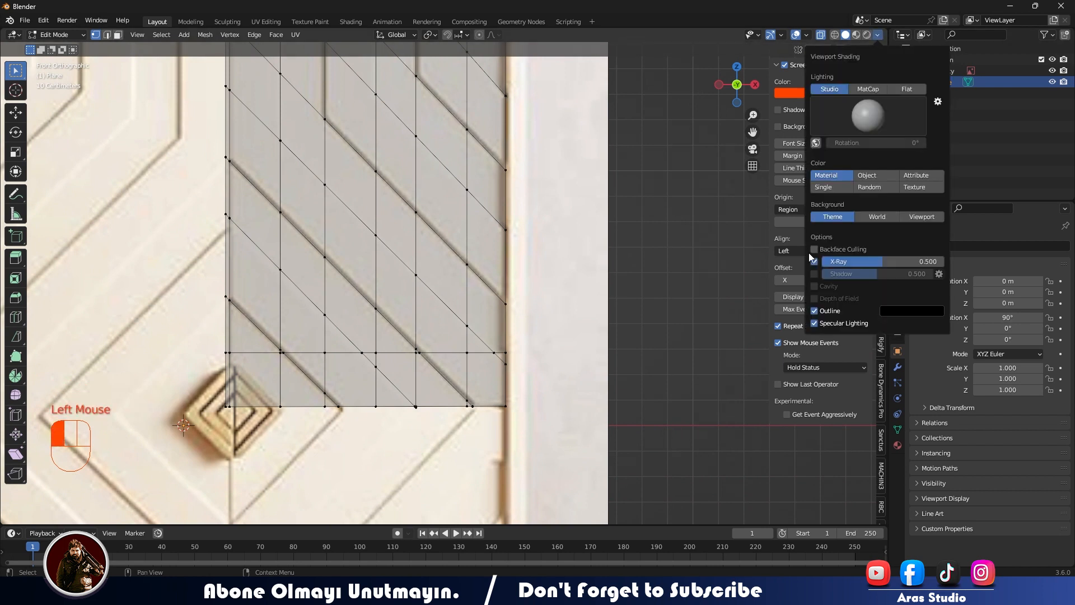
{"action": "key", "text": "Tab"}
{"action": "left_click", "coordinate": [456, 284]}
{"action": "left_click", "coordinate": [456, 284]}
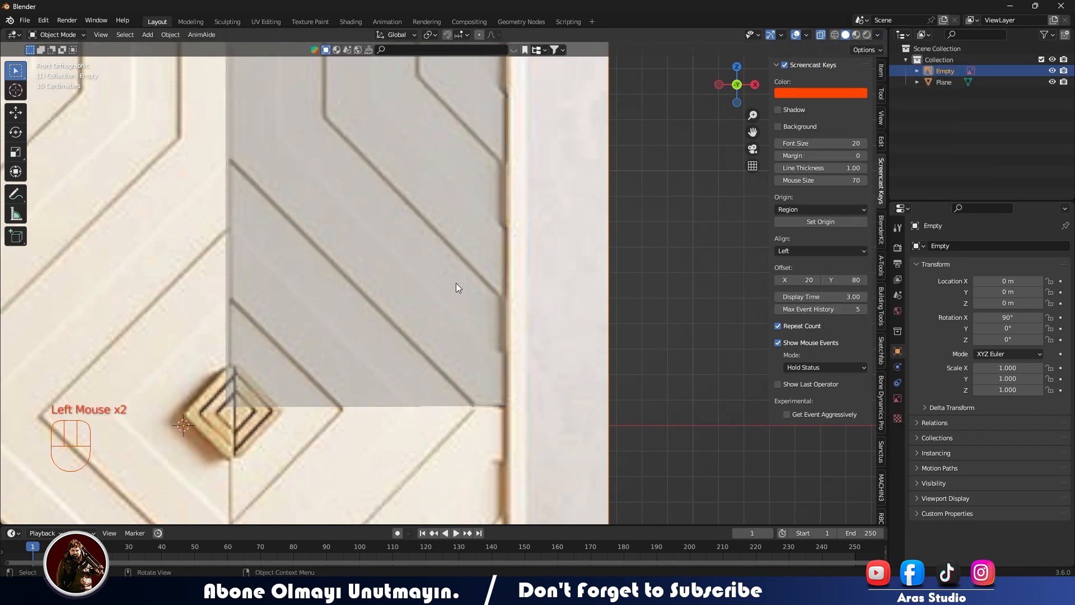
{"action": "key", "text": "alt+z"}
{"action": "left_click", "coordinate": [878, 35]}
{"action": "left_click", "coordinate": [814, 286]}
{"action": "left_click", "coordinate": [913, 287]}
{"action": "left_click", "coordinate": [908, 322]}
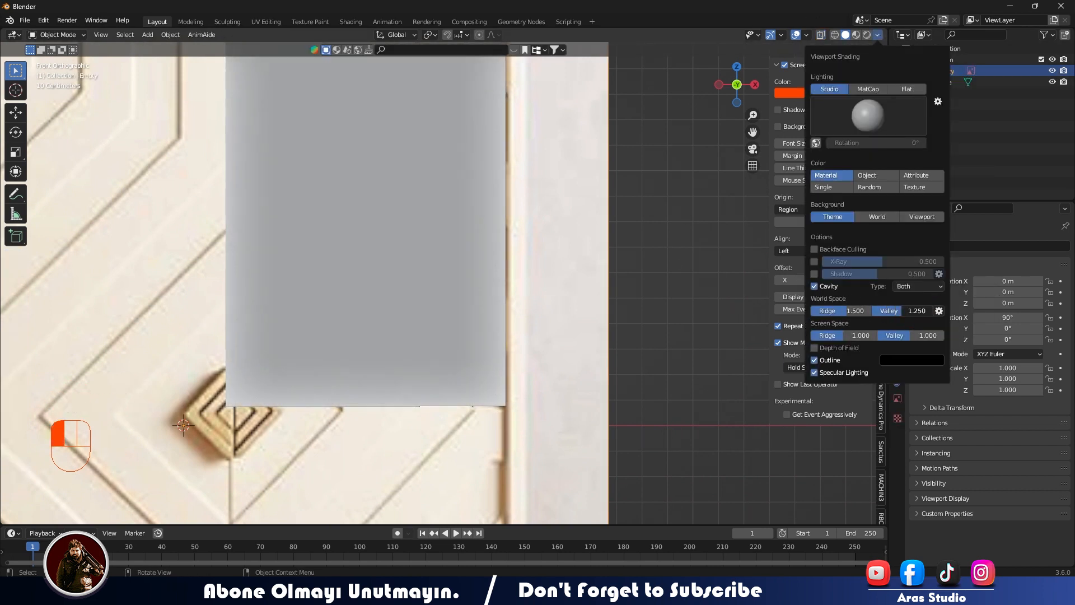
Edit the door mesh in face selection mode with X-ray on and select the faces of the bent strip nearest the outer edge.
{"action": "scroll", "coordinate": [403, 224], "scroll_direction": "down", "scroll_amount": 1}
{"action": "key", "text": "Tab"}
{"action": "left_click", "coordinate": [392, 196]}
{"action": "key", "text": "Tab"}
{"action": "key", "text": "alt+z"}
{"action": "middle_click_drag", "start_coordinate": [376, 93], "coordinate": [364, 248], "text": "shift"}
{"action": "left_click", "coordinate": [120, 35]}
{"action": "left_click", "coordinate": [431, 180]}
{"action": "left_click", "coordinate": [430, 254], "text": "shift"}
{"action": "left_click", "coordinate": [468, 296], "text": "shift"}
Add the faces of the middle and innermost bent strips, down along their diagonals, to the selection.
{"action": "left_click", "coordinate": [355, 170], "text": "shift"}
{"action": "left_click", "coordinate": [370, 145], "text": "shift"}
{"action": "left_click", "coordinate": [355, 234], "text": "shift"}
{"action": "left_click", "coordinate": [355, 291], "text": "shift"}
{"action": "left_click", "coordinate": [274, 331], "text": "shift"}
{"action": "left_click", "coordinate": [276, 241], "text": "shift"}
{"action": "left_click", "coordinate": [315, 369], "text": "shift"}
{"action": "left_click", "coordinate": [355, 408], "text": "shift"}
{"action": "left_click", "coordinate": [393, 449], "text": "shift"}
{"action": "left_click", "coordinate": [430, 479], "text": "shift"}
{"action": "left_click", "coordinate": [459, 489], "text": "shift"}
Extend the selection with the strip faces at the door's lower edge and the diagonal strip above the handle.
{"action": "scroll", "coordinate": [462, 476], "scroll_direction": "down", "scroll_amount": 2}
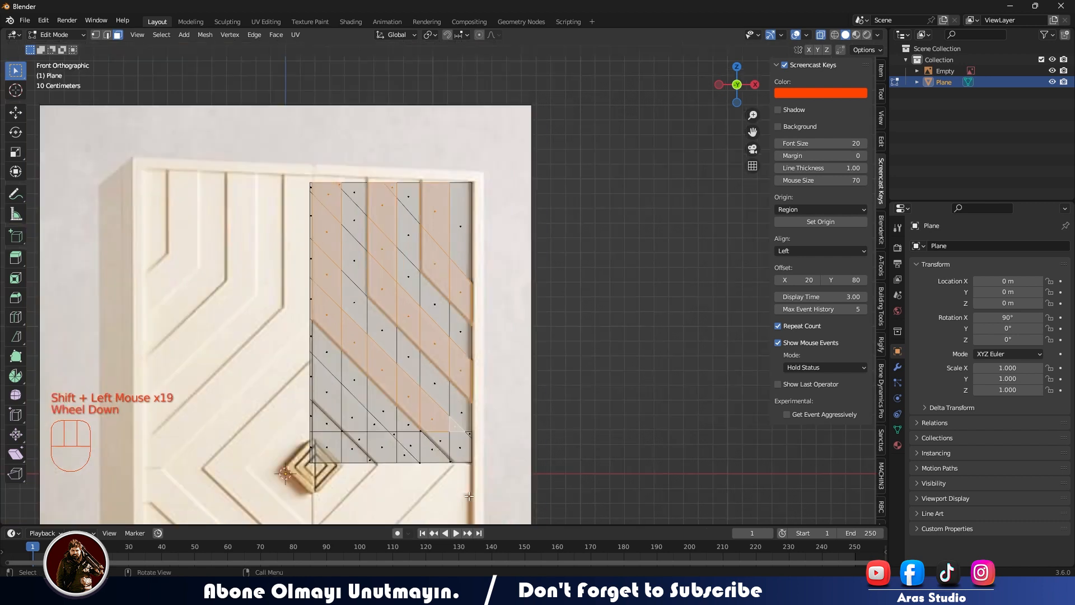
{"action": "middle_click_drag", "start_coordinate": [463, 445], "coordinate": [485, 270], "text": "shift"}
{"action": "scroll", "coordinate": [485, 270], "scroll_direction": "up", "scroll_amount": 2}
{"action": "left_click", "coordinate": [499, 253], "text": "shift"}
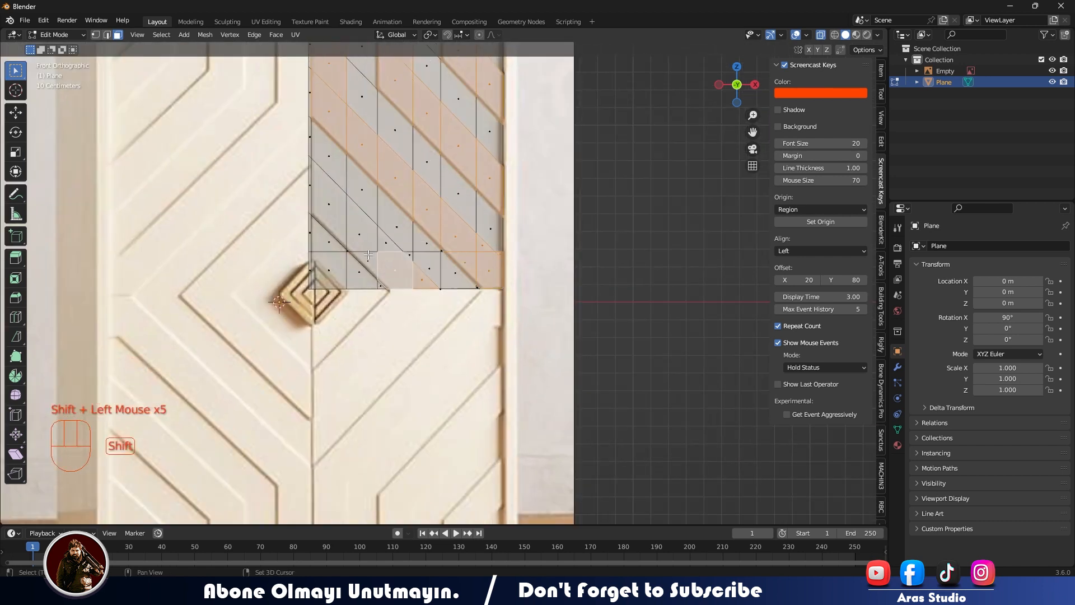
{"action": "scroll", "coordinate": [333, 208], "scroll_direction": "down", "scroll_amount": 3}
Extrude the selected strip faces outward by about 0.04 m and turn off X-ray.
{"action": "middle_click_drag", "start_coordinate": [333, 208], "coordinate": [451, 238]}
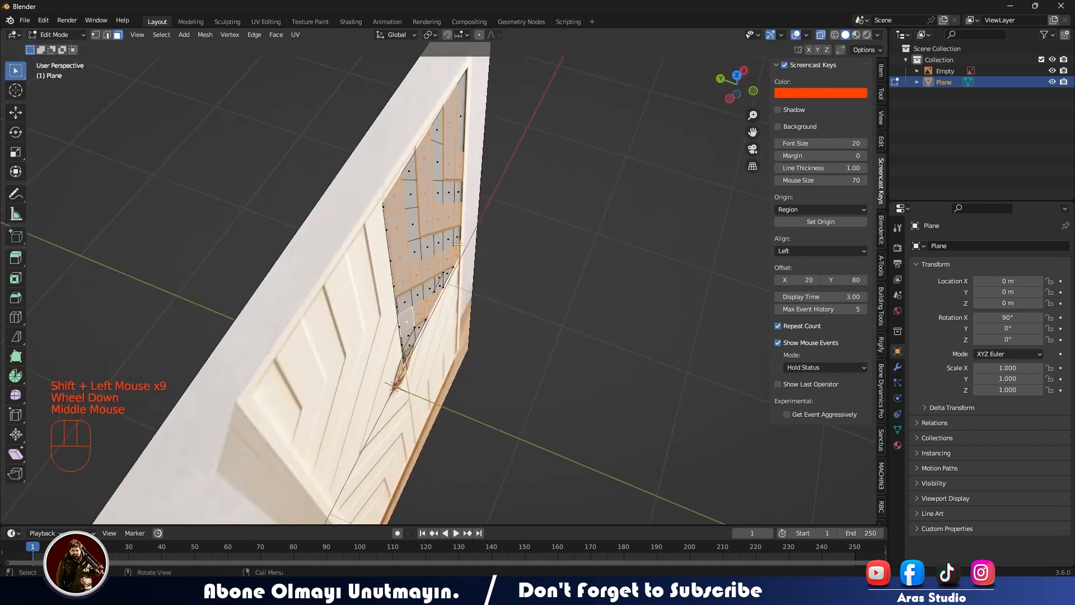
{"action": "scroll", "coordinate": [454, 239], "scroll_direction": "up", "scroll_amount": 2}
{"action": "key", "text": "e"}
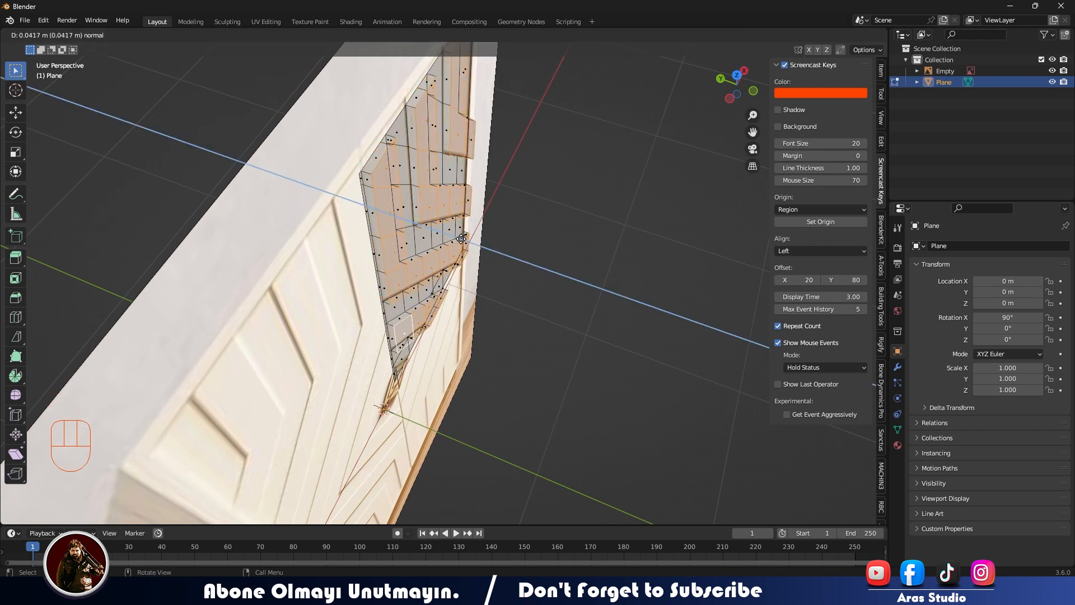
{"action": "left_click", "coordinate": [460, 238]}
{"action": "middle_click_drag", "start_coordinate": [460, 238], "coordinate": [470, 269]}
{"action": "key", "text": "alt+z"}
{"action": "key", "text": "Tab"}
Inspect the raised door strips in object mode from an angle and from the front.
{"action": "key", "text": "Tab"}
{"action": "key", "text": "g"}
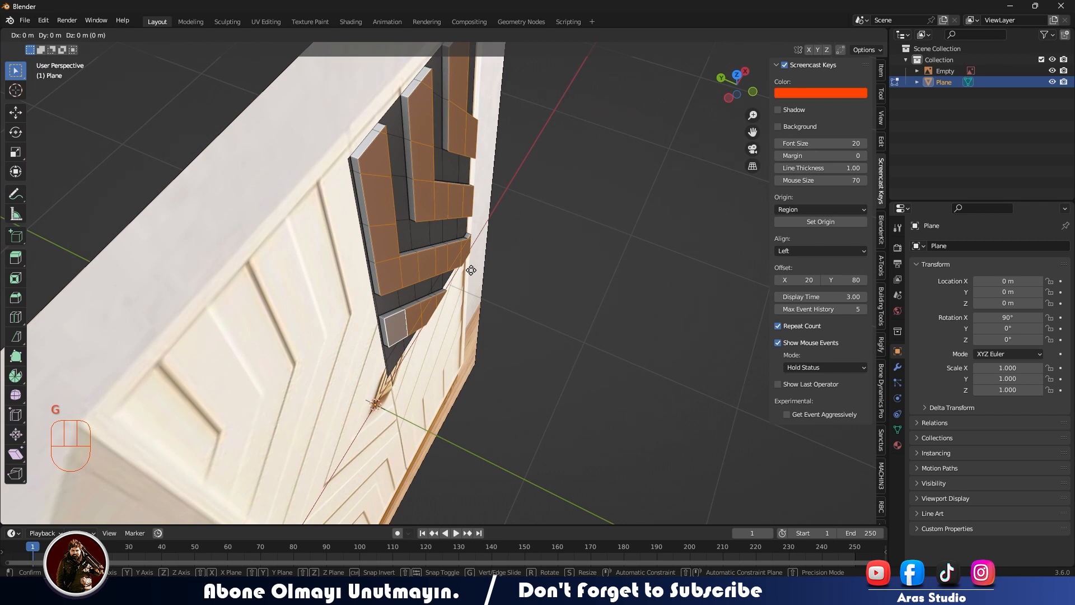
{"action": "key", "text": "Tab"}
{"action": "scroll", "coordinate": [471, 271], "scroll_direction": "down", "scroll_amount": 2}
{"action": "middle_click_drag", "start_coordinate": [471, 270], "coordinate": [395, 274]}
{"action": "left_click", "coordinate": [394, 274]}
{"action": "key", "text": "KP_1"}
{"action": "scroll", "coordinate": [392, 261], "scroll_direction": "up", "scroll_amount": 1}
{"action": "scroll", "coordinate": [392, 261], "scroll_direction": "down", "scroll_amount": 1}
{"action": "scroll", "coordinate": [381, 269], "scroll_direction": "up", "scroll_amount": 3}
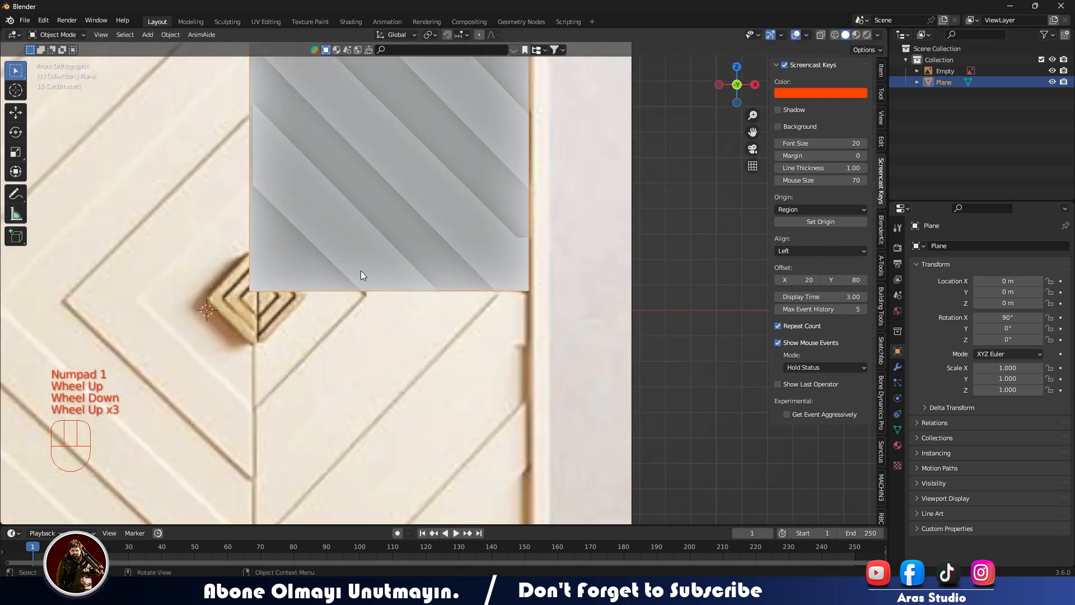
Select the door mesh's lower inner corner vertex and snap the 3D cursor to it.
{"action": "middle_click_drag", "start_coordinate": [236, 321], "coordinate": [330, 316], "text": "shift"}
{"action": "key", "text": "ctrl+s"}
{"action": "key", "text": "Escape"}
{"action": "key", "text": "shift+s"}
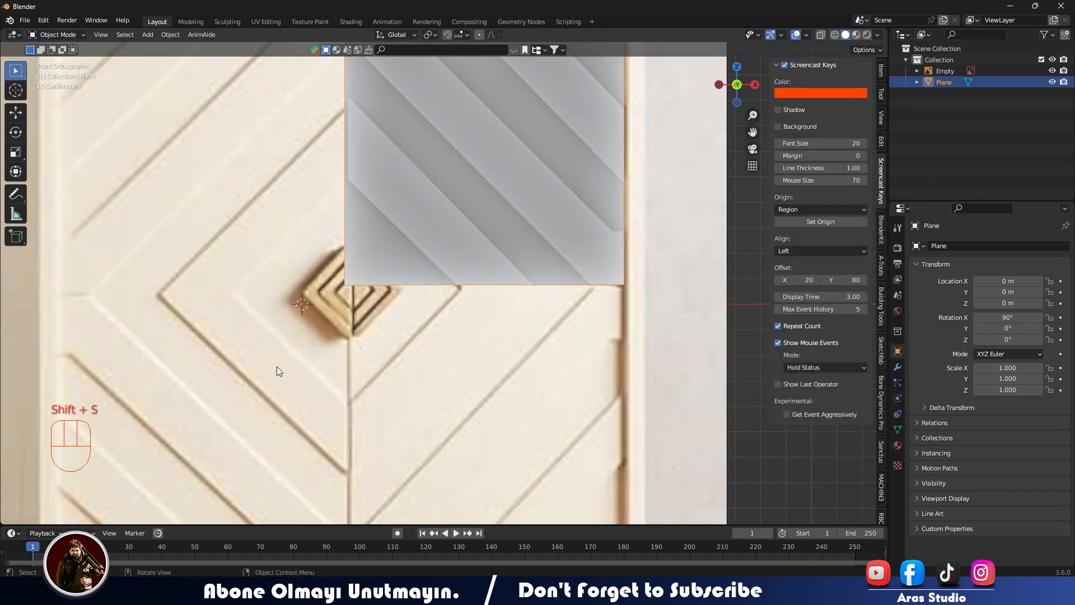
{"action": "left_click", "coordinate": [334, 284]}
{"action": "key", "text": "Tab"}
{"action": "left_click", "coordinate": [345, 282]}
{"action": "key", "text": "Tab"}
{"action": "left_click", "coordinate": [343, 285]}
{"action": "key", "text": "1"}
{"action": "key", "text": "shift+s"}
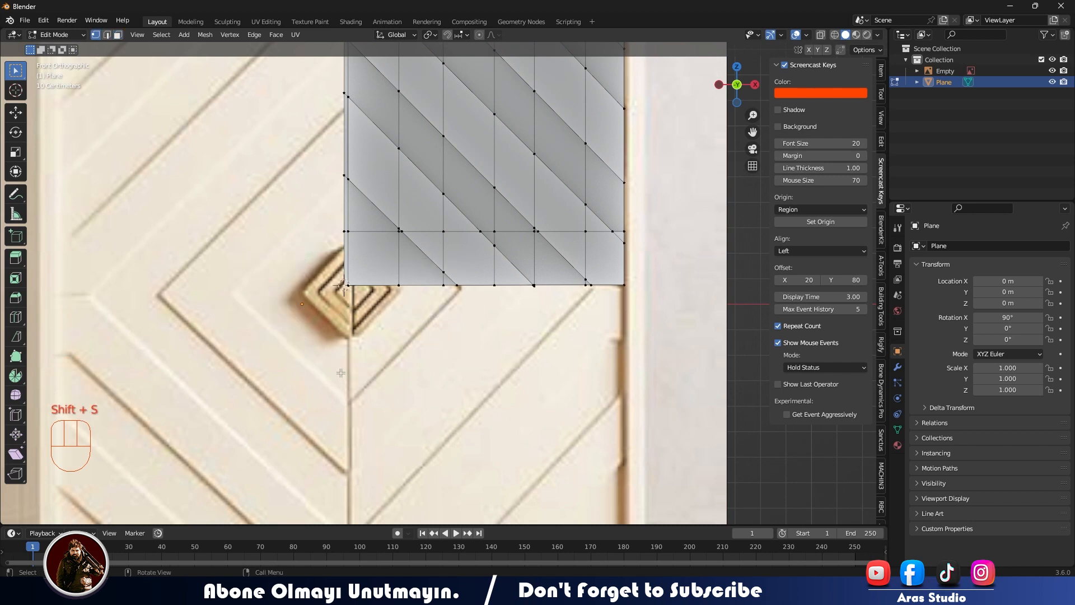
Apply the door mesh's scale in object mode and move its origin to the centre of its geometry.
{"action": "scroll", "coordinate": [346, 308], "scroll_direction": "down", "scroll_amount": 2}
{"action": "middle_click_drag", "start_coordinate": [345, 307], "coordinate": [368, 364]}
{"action": "key", "text": "Tab"}
{"action": "key", "text": "ctrl+a"}
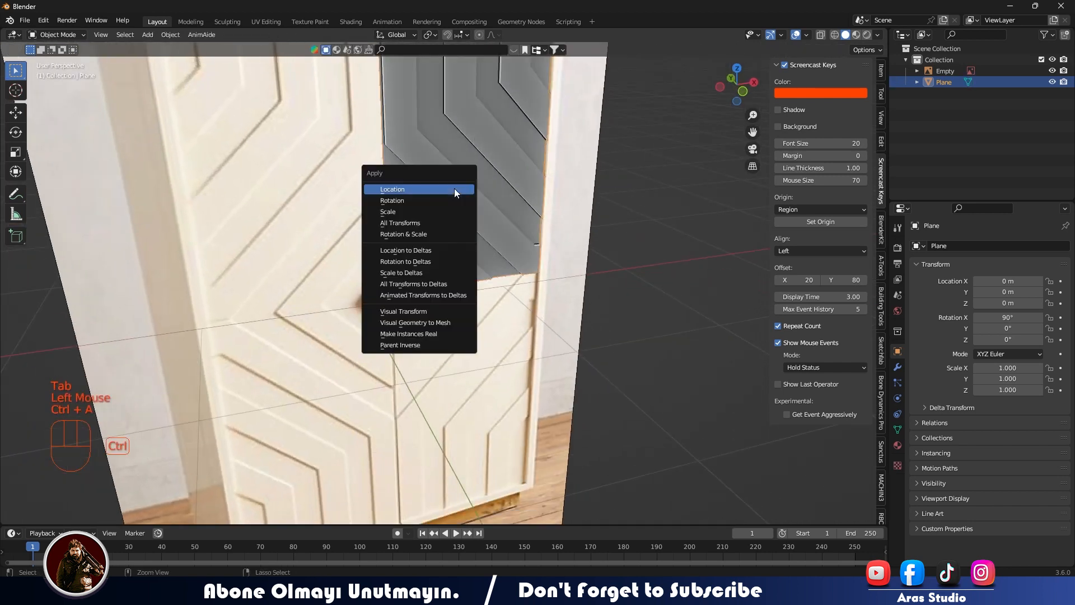
{"action": "left_click", "coordinate": [422, 212]}
{"action": "right_click", "coordinate": [468, 176]}
{"action": "mouse_move", "coordinate": [448, 233]}
{"action": "left_click", "coordinate": [539, 243]}
Add an empty at the 3D cursor, enlarge it, and reselect the door mesh.
{"action": "scroll", "coordinate": [441, 272], "scroll_direction": "up", "scroll_amount": 3}
{"action": "key", "text": "shift+a"}
{"action": "middle_click_drag", "start_coordinate": [402, 290], "coordinate": [449, 335]}
{"action": "mouse_move", "coordinate": [367, 405]}
{"action": "left_click", "coordinate": [446, 401]}
{"action": "scroll", "coordinate": [420, 379], "scroll_direction": "down", "scroll_amount": 7}
{"action": "key", "text": "s"}
{"action": "left_click", "coordinate": [568, 350]}
{"action": "middle_click_drag", "start_coordinate": [521, 353], "coordinate": [464, 279]}
{"action": "left_click", "coordinate": [444, 214]}
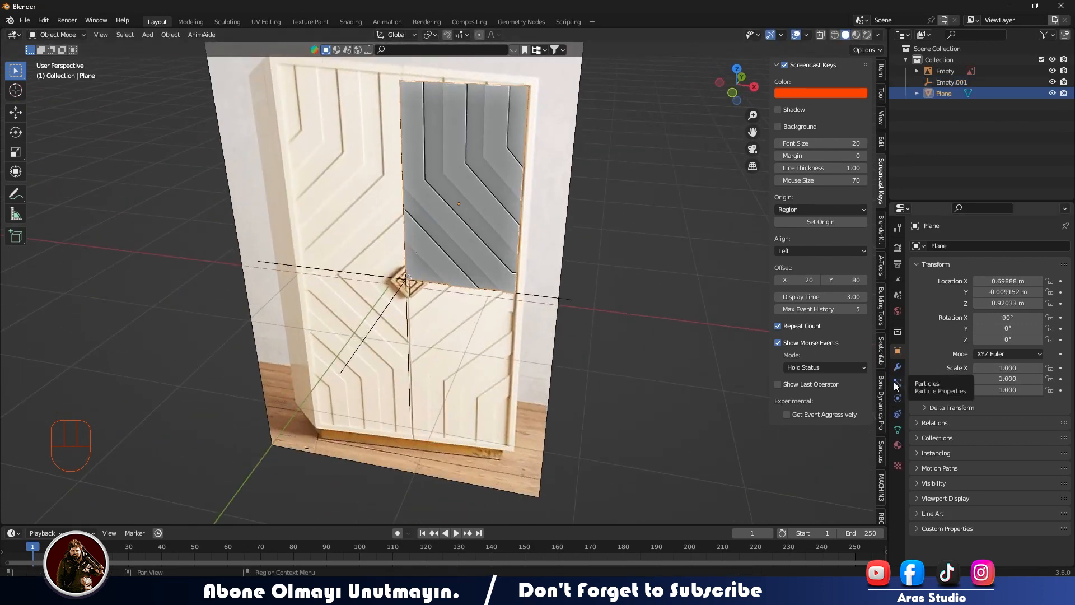
Add a Mirror modifier to the door mesh on the X and Z axes with Empty.001 as mirror object.
{"action": "left_click", "coordinate": [897, 367]}
{"action": "left_click", "coordinate": [931, 246]}
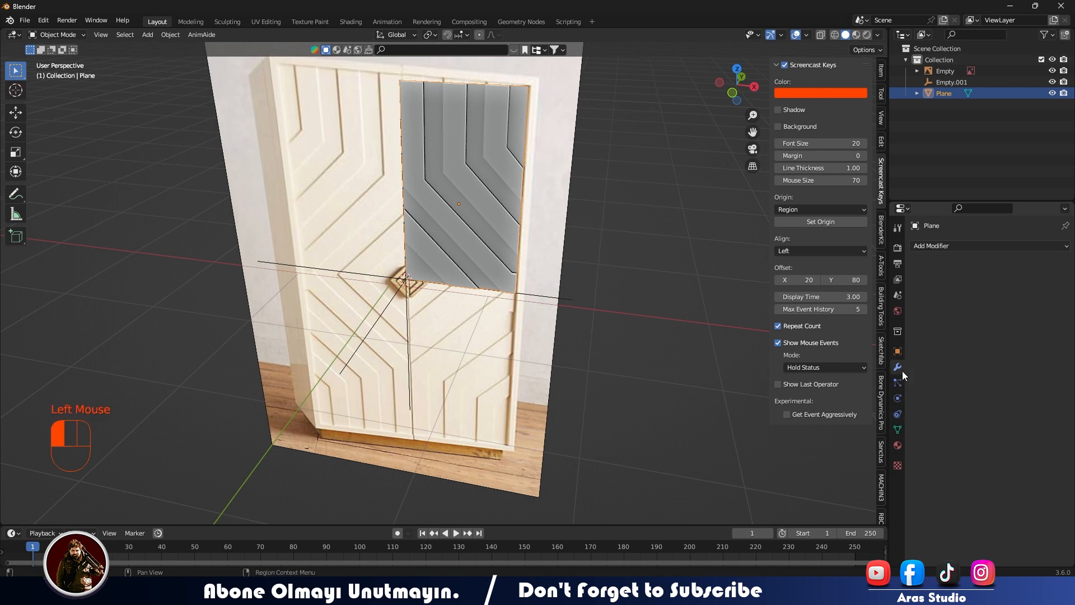
{"action": "left_click", "coordinate": [828, 375]}
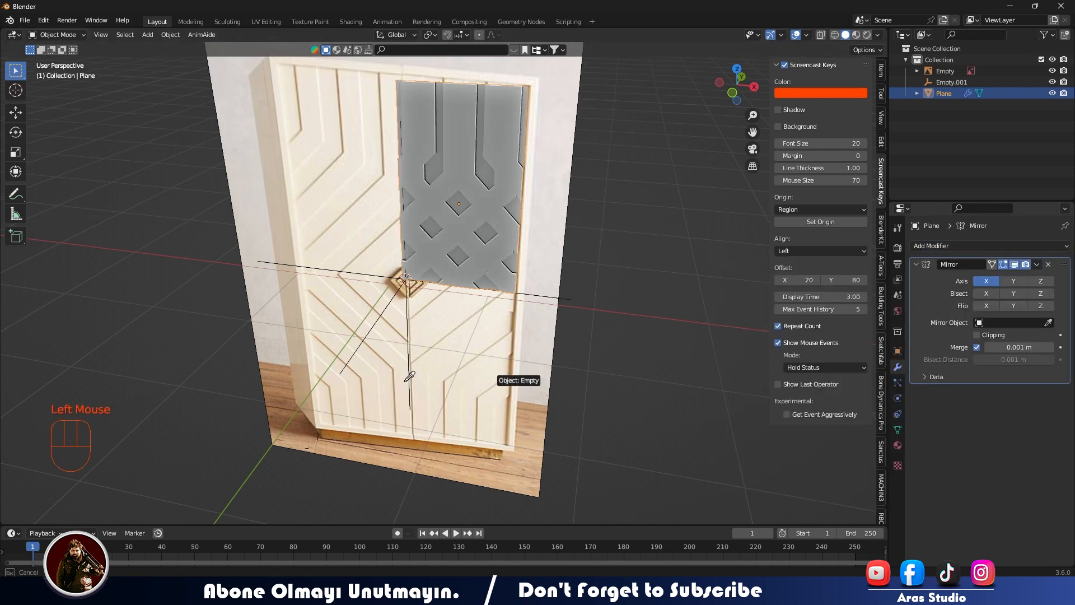
{"action": "left_click", "coordinate": [344, 366]}
{"action": "left_click", "coordinate": [1040, 281]}
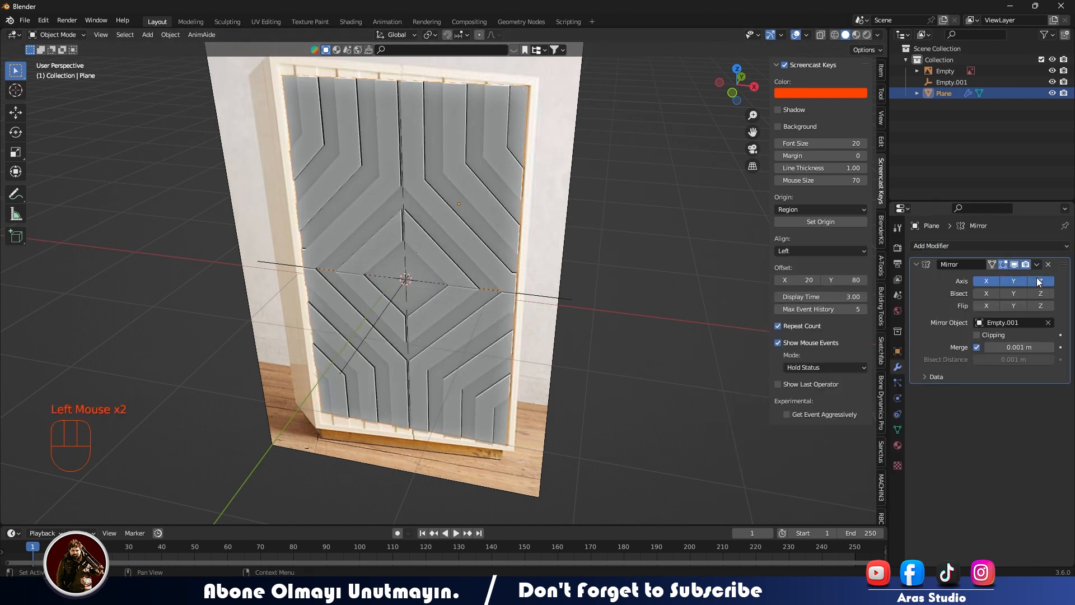
Raise the Mirror modifier's merge distance to about 0.01 m with the Y axis off.
{"action": "left_click", "coordinate": [742, 333]}
{"action": "middle_click_drag", "start_coordinate": [742, 333], "coordinate": [545, 266]}
{"action": "left_click", "coordinate": [540, 289]}
{"action": "scroll", "coordinate": [582, 252], "scroll_direction": "up", "scroll_amount": 6}
{"action": "left_click_drag", "start_coordinate": [1035, 350], "coordinate": [1041, 350]}
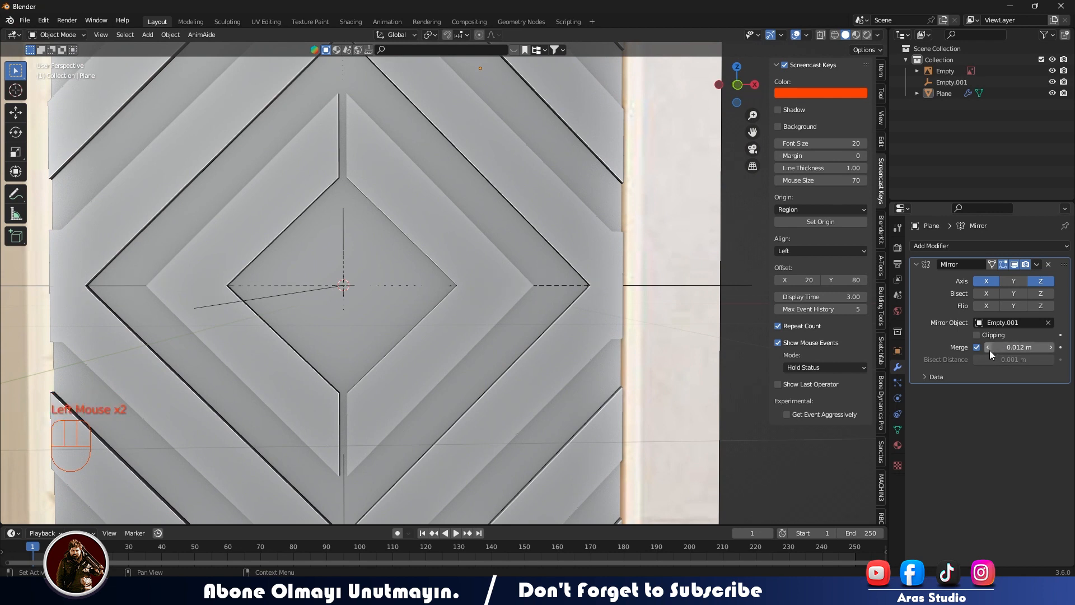
Examine the seams where the mirrored quarters meet around the central diamond.
{"action": "middle_click_drag", "start_coordinate": [753, 328], "coordinate": [516, 334]}
{"action": "scroll", "coordinate": [588, 291], "scroll_direction": "down", "scroll_amount": 6}
{"action": "scroll", "coordinate": [476, 330], "scroll_direction": "up", "scroll_amount": 2}
{"action": "middle_click_drag", "start_coordinate": [588, 292], "coordinate": [554, 350]}
{"action": "scroll", "coordinate": [462, 156], "scroll_direction": "up", "scroll_amount": 1}
{"action": "middle_click_drag", "start_coordinate": [431, 221], "coordinate": [479, 189]}
{"action": "scroll", "coordinate": [479, 189], "scroll_direction": "up", "scroll_amount": 1}
{"action": "scroll", "coordinate": [478, 189], "scroll_direction": "up", "scroll_amount": 2}
{"action": "key", "text": "Tab"}
Apply the Mirror modifier and select the vertical edge loop running down the door's centre.
{"action": "key", "text": "Tab"}
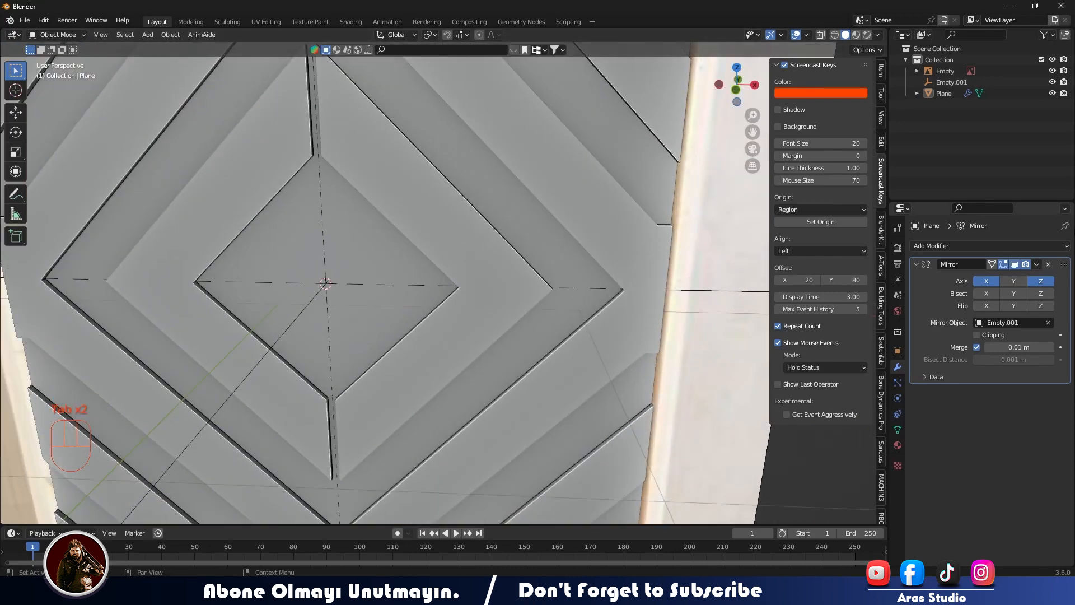
{"action": "left_click", "coordinate": [1038, 266]}
{"action": "left_click", "coordinate": [1032, 279]}
{"action": "key", "text": "Tab"}
{"action": "middle_click_drag", "start_coordinate": [348, 192], "coordinate": [404, 254], "text": "shift"}
{"action": "scroll", "coordinate": [404, 254], "scroll_direction": "up", "scroll_amount": 2}
{"action": "key", "text": "2"}
{"action": "left_click", "coordinate": [398, 231]}
{"action": "left_click", "coordinate": [398, 231], "text": "alt+shift"}
{"action": "left_click", "coordinate": [398, 232], "text": "alt+shift"}
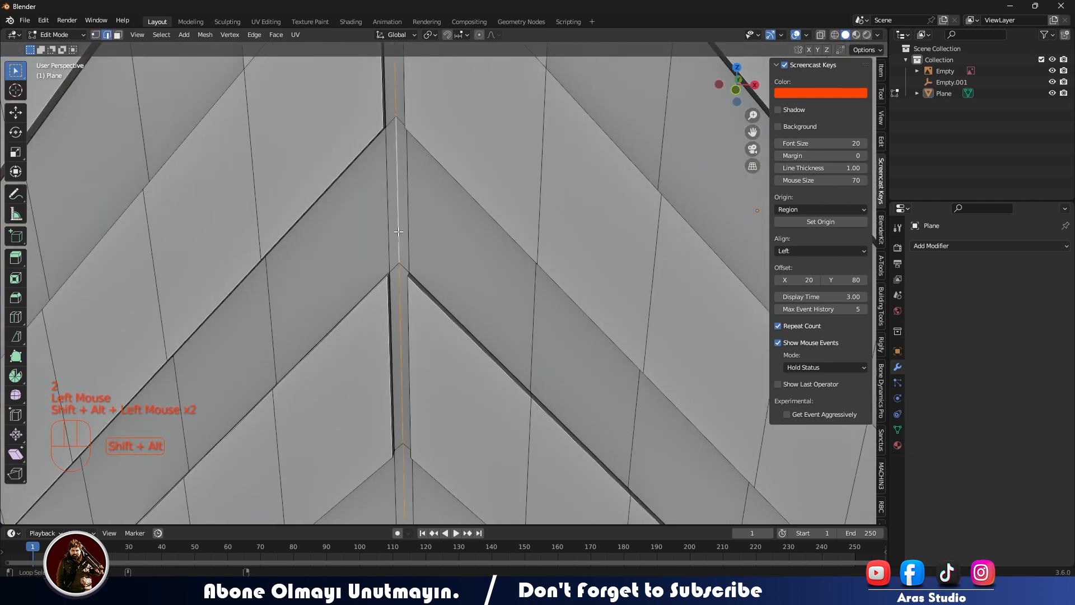
Bevel the centre edge loop with a width of about 0.007 m to form a narrow strip.
{"action": "scroll", "coordinate": [399, 231], "scroll_direction": "down", "scroll_amount": 3}
{"action": "middle_click_drag", "start_coordinate": [422, 294], "coordinate": [412, 251], "text": "shift"}
{"action": "scroll", "coordinate": [413, 251], "scroll_direction": "up", "scroll_amount": 2}
{"action": "key", "text": "ctrl+b"}
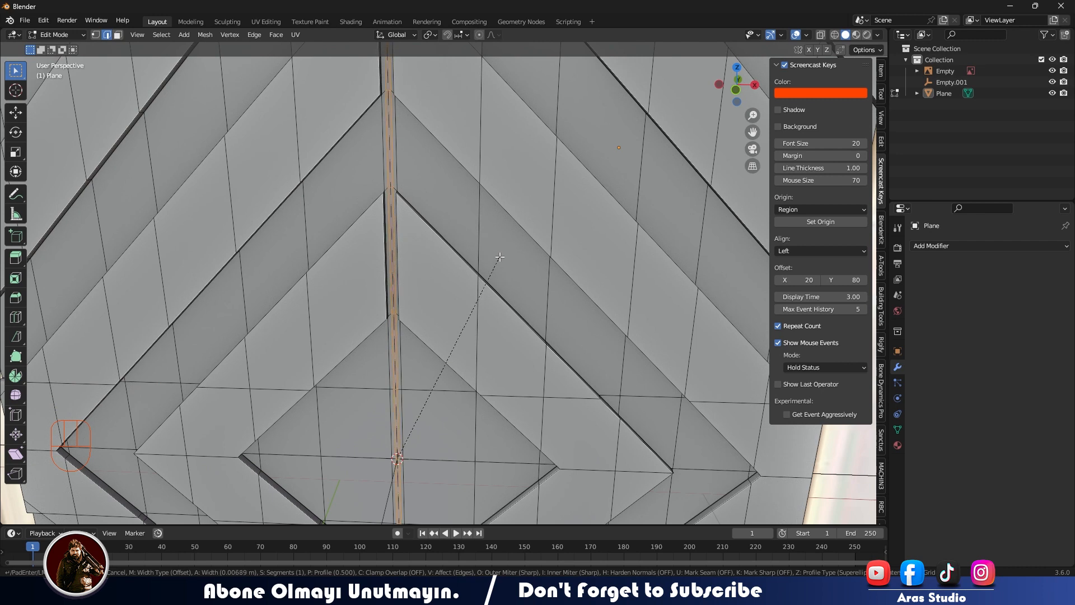
{"action": "left_click", "coordinate": [499, 257]}
Try to extrude the narrow centre strip faces and inspect the door in object mode.
{"action": "middle_click_drag", "start_coordinate": [498, 257], "coordinate": [427, 294]}
{"action": "left_click", "coordinate": [118, 36]}
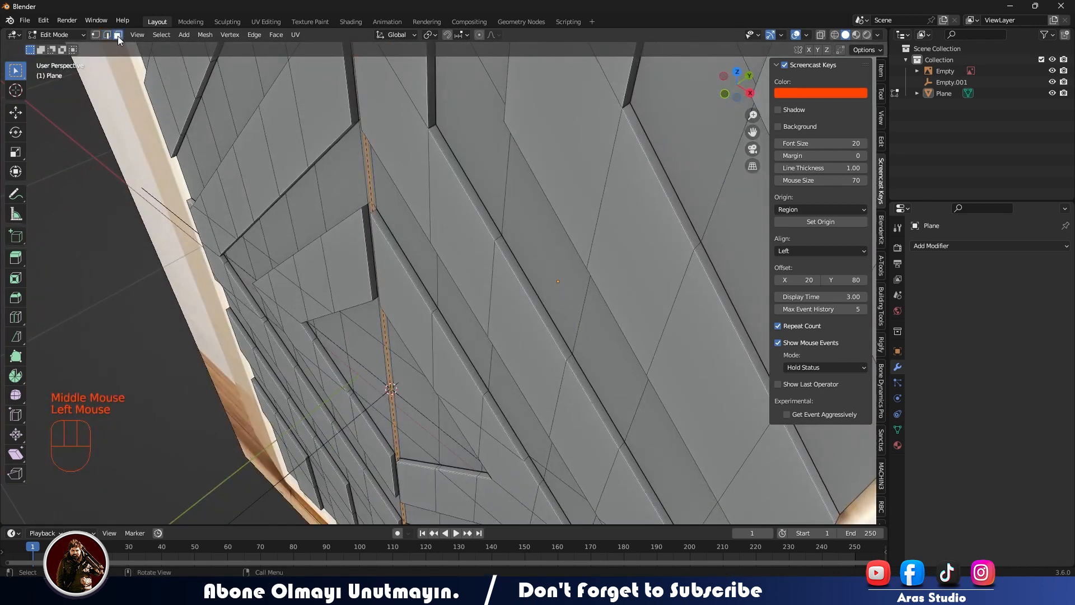
{"action": "key", "text": "e"}
{"action": "left_click", "coordinate": [342, 274]}
{"action": "key", "text": "Tab"}
{"action": "middle_click_drag", "start_coordinate": [343, 274], "coordinate": [395, 311]}
{"action": "left_click", "coordinate": [423, 260]}
{"action": "scroll", "coordinate": [282, 302], "scroll_direction": "down", "scroll_amount": 2}
{"action": "left_click", "coordinate": [281, 300]}
{"action": "scroll", "coordinate": [375, 285], "scroll_direction": "up", "scroll_amount": 3}
{"action": "key", "text": "ctrl+z"}
{"action": "key", "text": "ctrl+z"}
{"action": "key", "text": "ctrl+z"}
{"action": "key", "text": "ctrl+z"}
Extrude the narrow centre strip along its normal and return to object mode.
{"action": "key", "text": "e"}
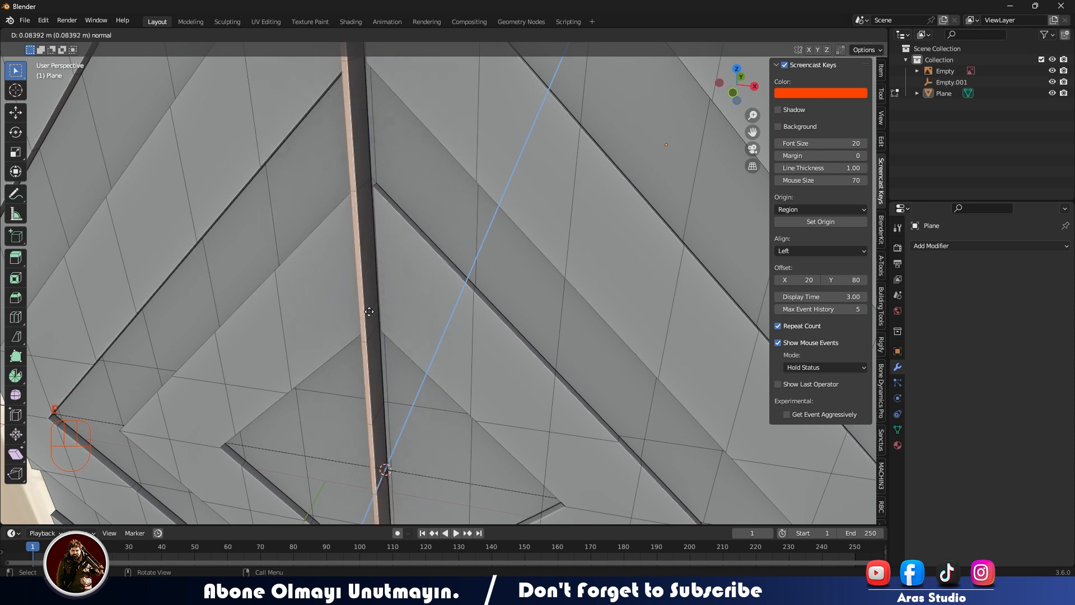
{"action": "left_click", "coordinate": [406, 296]}
{"action": "key", "text": "Tab"}
{"action": "scroll", "coordinate": [407, 296], "scroll_direction": "down", "scroll_amount": 2}
{"action": "middle_click_drag", "start_coordinate": [494, 275], "coordinate": [431, 280]}
{"action": "left_click", "coordinate": [462, 286]}
Move the reference image back so that it sits behind the door mesh.
{"action": "left_click", "coordinate": [17, 114]}
{"action": "left_click_drag", "start_coordinate": [453, 321], "coordinate": [521, 304]}
{"action": "left_click", "coordinate": [269, 320]}
{"action": "middle_click_drag", "start_coordinate": [269, 320], "coordinate": [341, 324]}
{"action": "left_click", "coordinate": [233, 324]}
{"action": "middle_click_drag", "start_coordinate": [232, 323], "coordinate": [247, 324]}
Delete the empty that served as mirror centre and inspect the centre gap from the front.
{"action": "left_click", "coordinate": [684, 326]}
{"action": "left_click", "coordinate": [651, 355]}
{"action": "key", "text": "Delete"}
{"action": "mouse_move", "coordinate": [651, 355]}
{"action": "middle_mouse_down"}
{"action": "mouse_move", "coordinate": [587, 355]}
{"action": "mouse_move", "coordinate": [638, 350]}
{"action": "middle_mouse_up"}
{"action": "key", "text": "KP_1"}
{"action": "scroll", "coordinate": [474, 392], "scroll_direction": "up", "scroll_amount": 5}
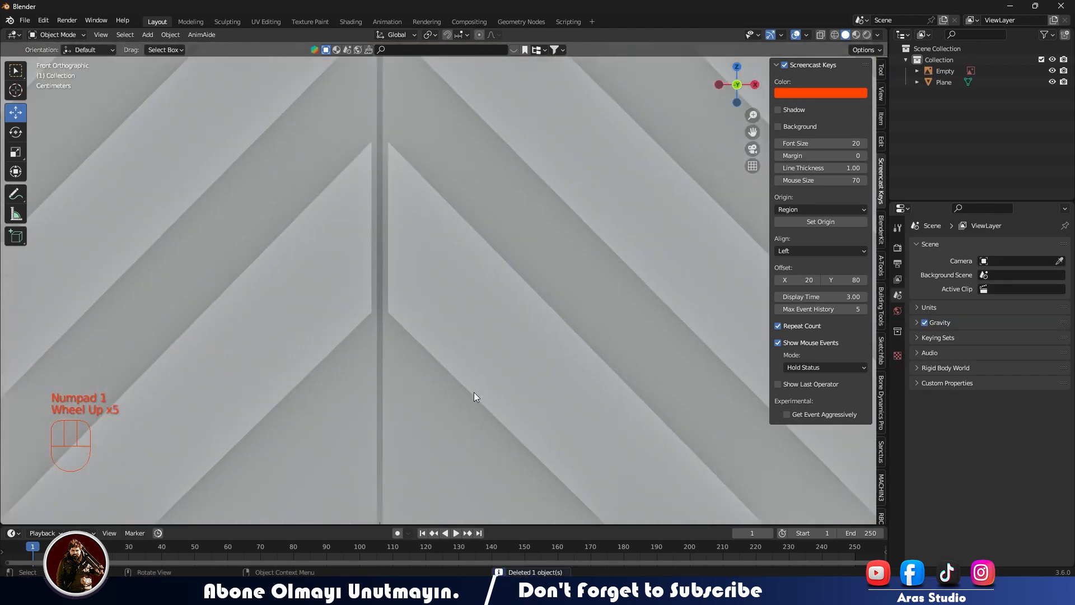
Move the door's centre strip faces along the Y axis.
{"action": "scroll", "coordinate": [432, 383], "scroll_direction": "down", "scroll_amount": 2}
{"action": "left_click", "coordinate": [432, 384]}
{"action": "middle_click_drag", "start_coordinate": [432, 383], "coordinate": [468, 354]}
{"action": "key", "text": "Tab"}
{"action": "key", "text": "g"}
{"action": "key", "text": "y"}
{"action": "key", "text": "Tab"}
{"action": "scroll", "coordinate": [470, 372], "scroll_direction": "down", "scroll_amount": 2}
{"action": "scroll", "coordinate": [450, 383], "scroll_direction": "down", "scroll_amount": 2}
{"action": "key", "text": "KP_1"}
{"action": "middle_click_drag", "start_coordinate": [458, 217], "coordinate": [504, 224]}
Select the door mesh's boundary edges along its upper and outer right sides.
{"action": "key", "text": "Tab"}
{"action": "middle_click_drag", "start_coordinate": [504, 224], "coordinate": [564, 191]}
{"action": "left_click", "coordinate": [565, 190]}
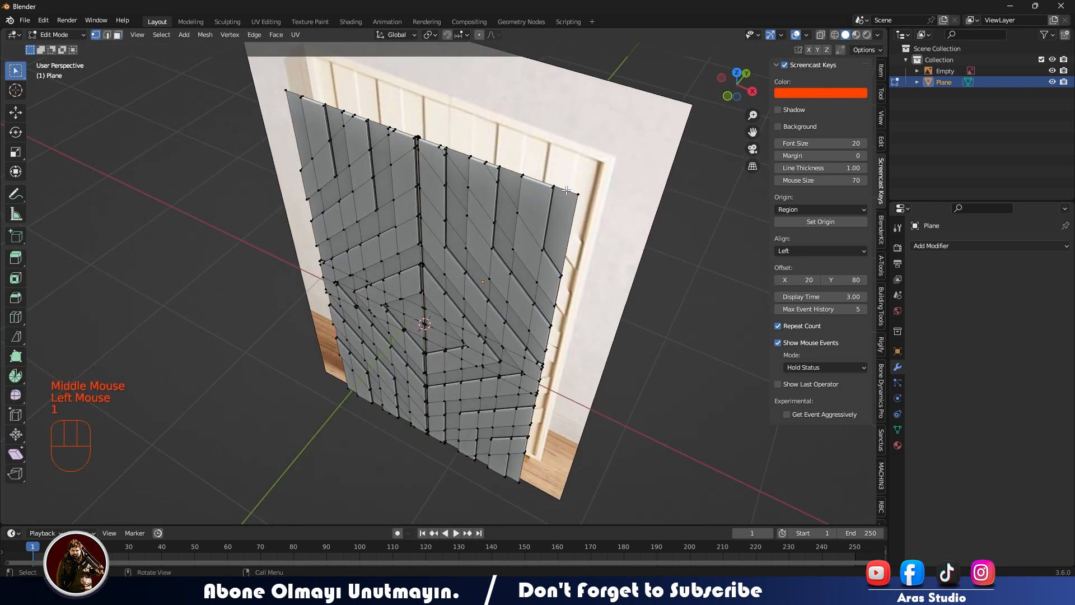
{"action": "left_click", "coordinate": [572, 194], "text": "alt+shift"}
{"action": "left_click", "coordinate": [569, 193], "text": "alt+shift"}
{"action": "key", "text": "2"}
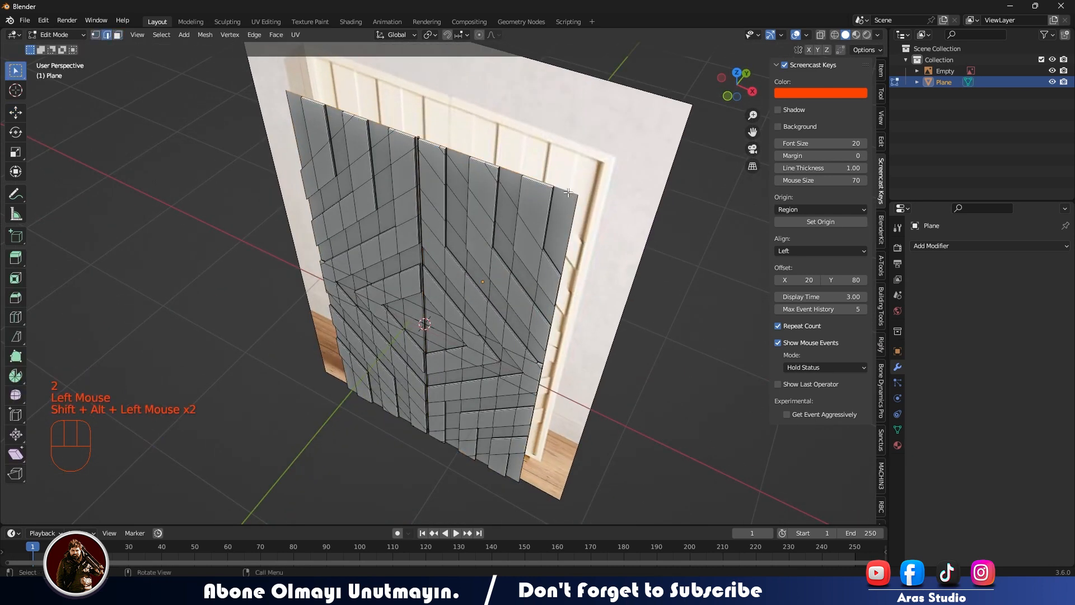
{"action": "middle_click_drag", "start_coordinate": [572, 231], "coordinate": [582, 154]}
{"action": "middle_click_drag", "start_coordinate": [616, 336], "coordinate": [611, 246], "text": "shift"}
{"action": "scroll", "coordinate": [616, 247], "scroll_direction": "up", "scroll_amount": 2}
{"action": "left_click", "coordinate": [605, 246], "text": "alt+shift"}
Extend the selection with the boundary edges along the door's lower and left sides.
{"action": "middle_click_drag", "start_coordinate": [382, 323], "coordinate": [420, 224]}
{"action": "scroll", "coordinate": [455, 401], "scroll_direction": "up", "scroll_amount": 1}
{"action": "left_click", "coordinate": [468, 423], "text": "alt+shift"}
{"action": "scroll", "coordinate": [241, 314], "scroll_direction": "down", "scroll_amount": 1}
{"action": "middle_click_drag", "start_coordinate": [241, 308], "coordinate": [275, 286]}
{"action": "left_click", "coordinate": [291, 204], "text": "alt+shift"}
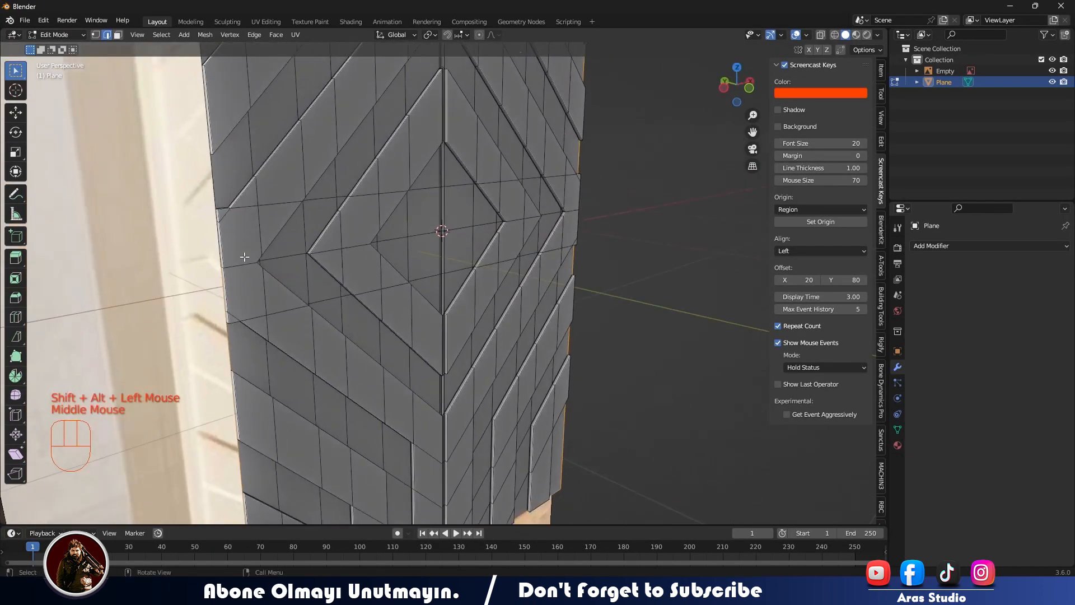
{"action": "left_click", "coordinate": [212, 174], "text": "alt+shift"}
Separate the selected boundary edges into their own object and return to object mode.
{"action": "scroll", "coordinate": [213, 174], "scroll_direction": "down", "scroll_amount": 2}
{"action": "middle_click_drag", "start_coordinate": [212, 174], "coordinate": [477, 239]}
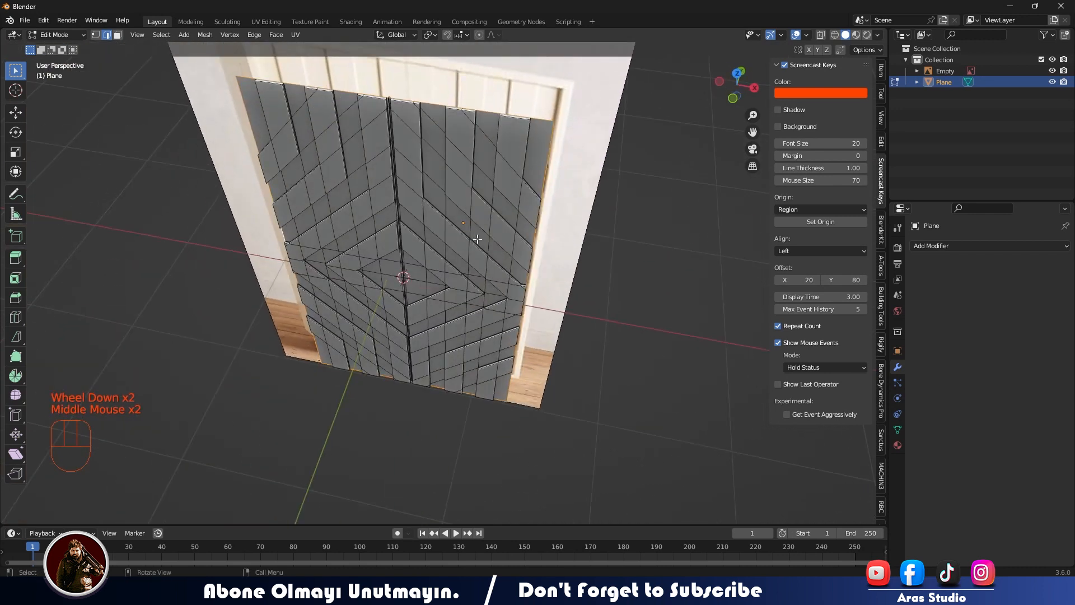
{"action": "key", "text": "p"}
{"action": "left_click", "coordinate": [510, 238]}
{"action": "key", "text": "Tab"}
{"action": "left_click", "coordinate": [652, 236]}
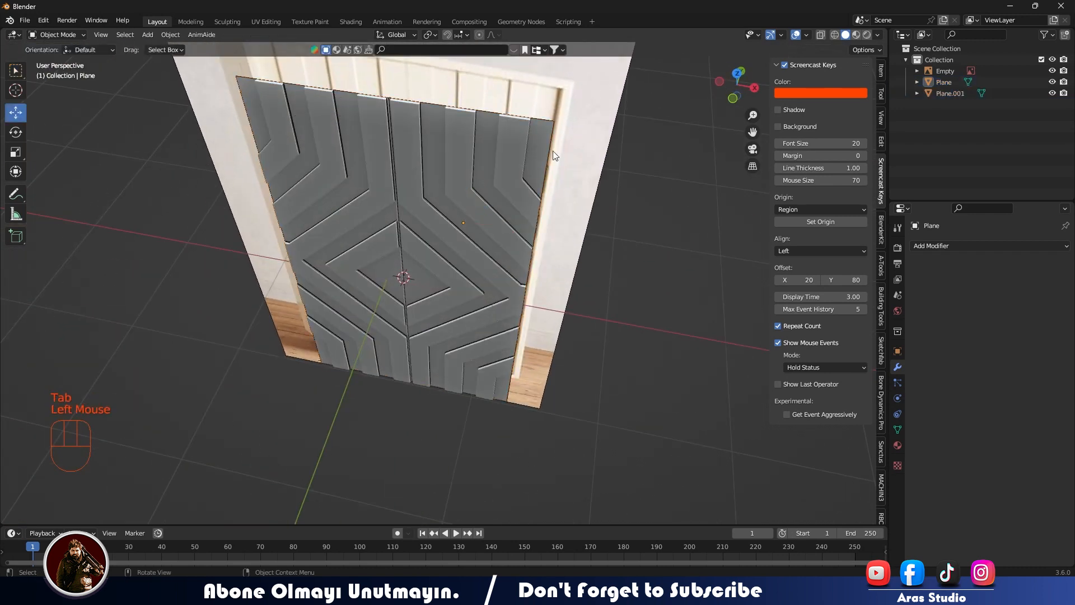
Select the separated outline object, set its origin to its geometry, and apply its transforms.
{"action": "left_click", "coordinate": [549, 118]}
{"action": "middle_click_drag", "start_coordinate": [549, 119], "coordinate": [523, 316]}
{"action": "left_click", "coordinate": [456, 232]}
{"action": "key", "text": "ctrl+z"}
{"action": "scroll", "coordinate": [509, 223], "scroll_direction": "up", "scroll_amount": 1}
{"action": "scroll", "coordinate": [508, 222], "scroll_direction": "down", "scroll_amount": 2}
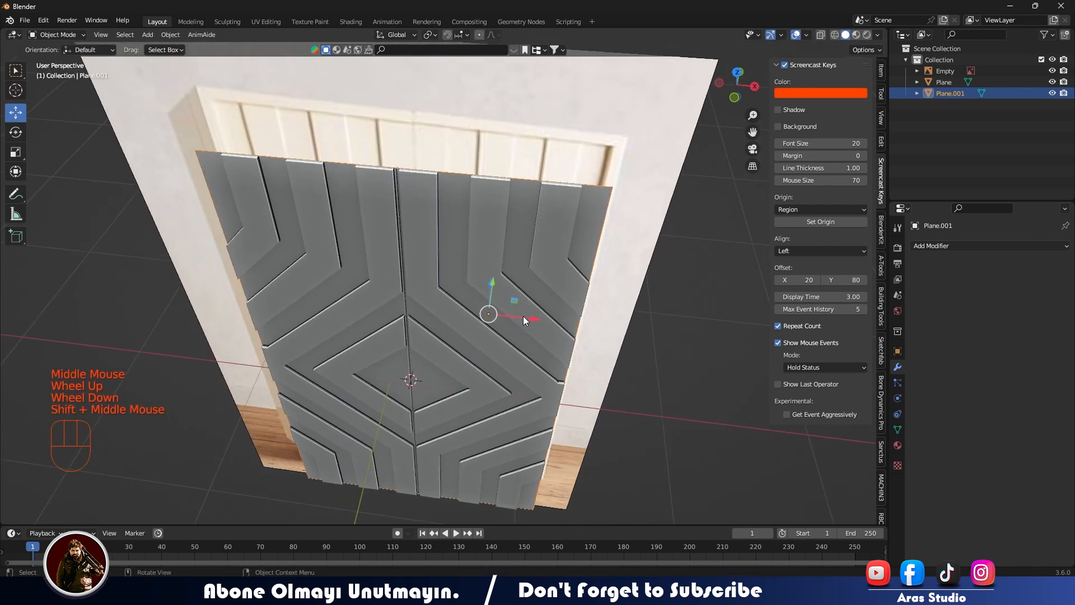
{"action": "key", "text": "shift+a"}
{"action": "right_click", "coordinate": [408, 198]}
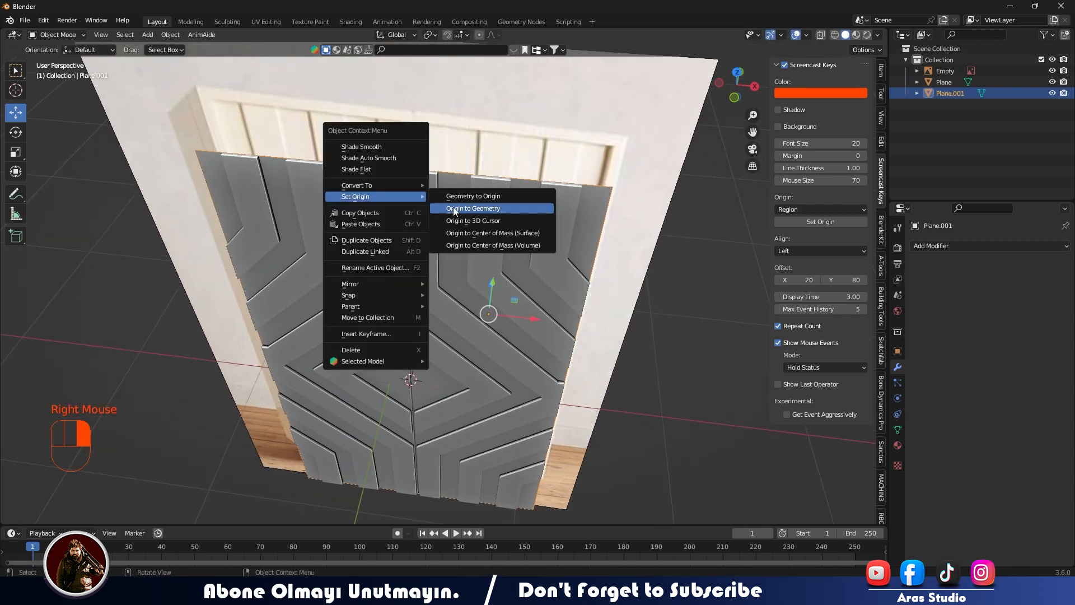
{"action": "left_click", "coordinate": [452, 208]}
{"action": "key", "text": "ctrl+a"}
{"action": "left_click", "coordinate": [458, 249]}
Hide the reference image so only the door and its outline remain in view.
{"action": "middle_click_drag", "start_coordinate": [458, 250], "coordinate": [402, 332]}
{"action": "left_click", "coordinate": [389, 309]}
{"action": "left_click", "coordinate": [499, 270]}
{"action": "key", "text": "h"}
Merge the vertices between the corners along the upper edge of the separated outline.
{"action": "left_click", "coordinate": [415, 297]}
{"action": "key", "text": "Tab"}
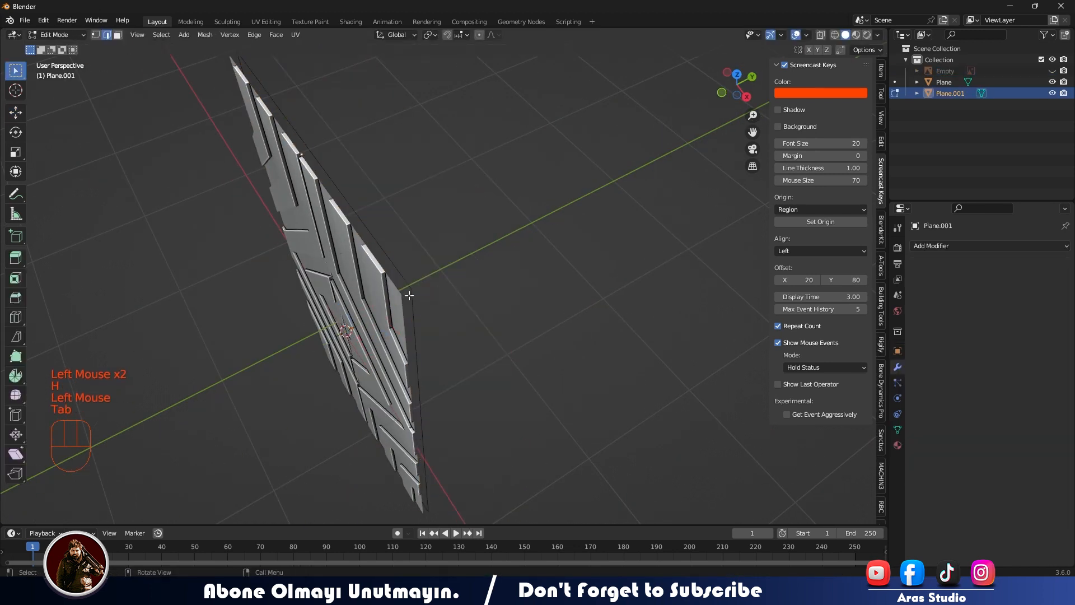
{"action": "middle_click_drag", "start_coordinate": [413, 292], "coordinate": [276, 182]}
{"action": "left_click_drag", "start_coordinate": [265, 176], "coordinate": [636, 268], "text": "shift"}
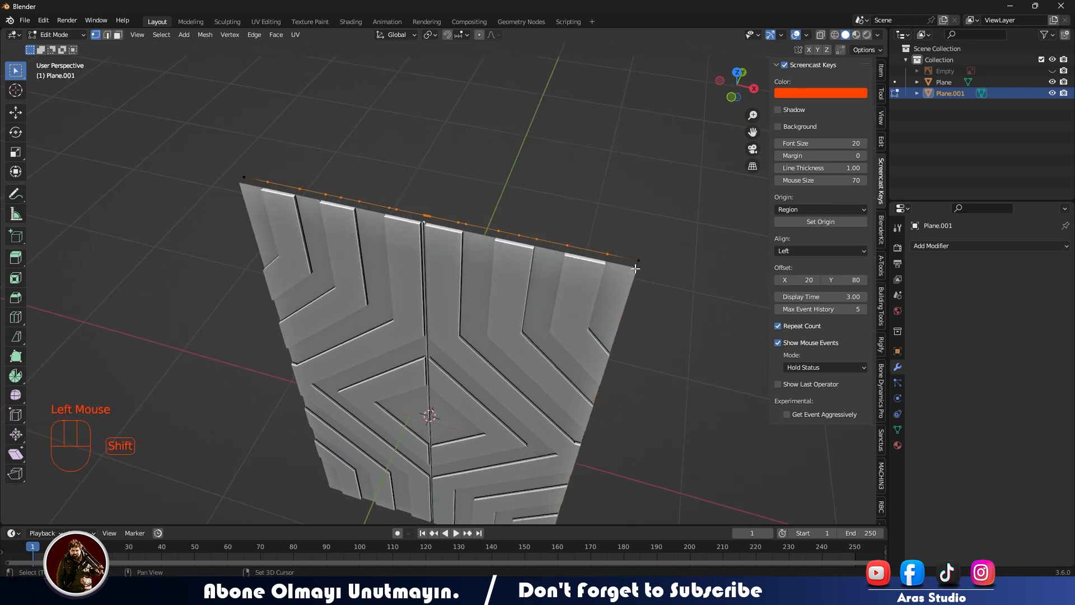
{"action": "key", "text": "m"}
{"action": "left_click", "coordinate": [611, 320]}
Merge the vertices between the corners along the outline's left edge.
{"action": "middle_click_drag", "start_coordinate": [610, 320], "coordinate": [354, 108]}
{"action": "left_click_drag", "start_coordinate": [354, 109], "coordinate": [402, 455]}
{"action": "middle_click_drag", "start_coordinate": [414, 519], "coordinate": [479, 196], "text": "shift"}
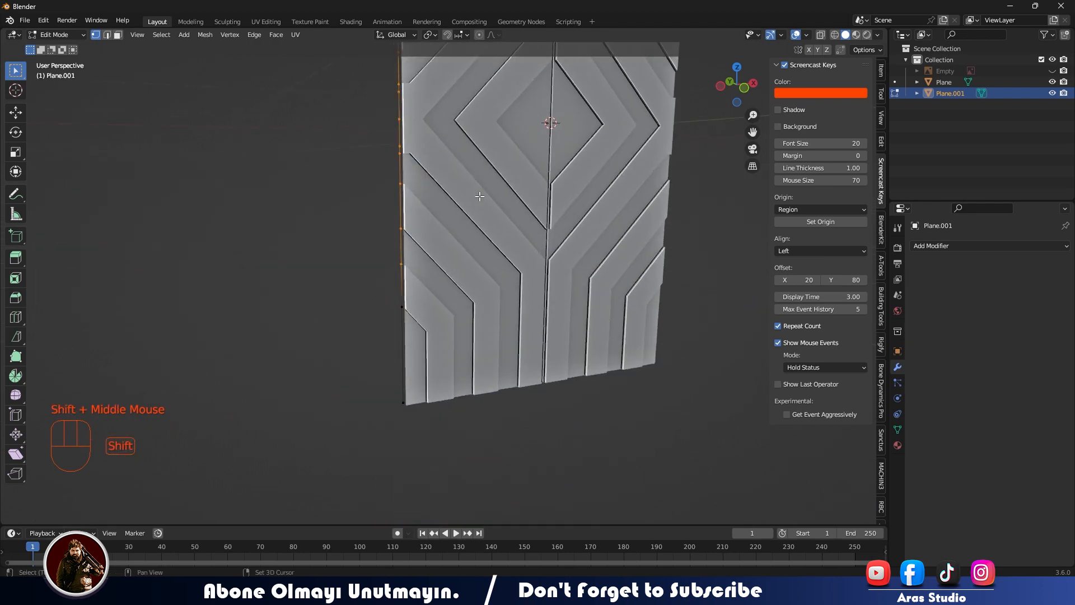
{"action": "key", "text": "m"}
{"action": "left_click", "coordinate": [422, 395]}
Merge the vertices between the corners along the outline's lower edge.
{"action": "middle_click_drag", "start_coordinate": [518, 350], "coordinate": [566, 320]}
{"action": "middle_click_drag", "start_coordinate": [537, 358], "coordinate": [493, 300]}
{"action": "left_click_drag", "start_coordinate": [340, 325], "coordinate": [627, 356]}
{"action": "left_click_drag", "start_coordinate": [359, 291], "coordinate": [658, 362]}
{"action": "key", "text": "m"}
{"action": "left_click", "coordinate": [670, 328]}
Merge the vertices between the corners along the outline's right edge.
{"action": "middle_click_drag", "start_coordinate": [670, 328], "coordinate": [566, 216]}
{"action": "scroll", "coordinate": [624, 312], "scroll_direction": "down", "scroll_amount": 2}
{"action": "left_click_drag", "start_coordinate": [512, 102], "coordinate": [544, 324]}
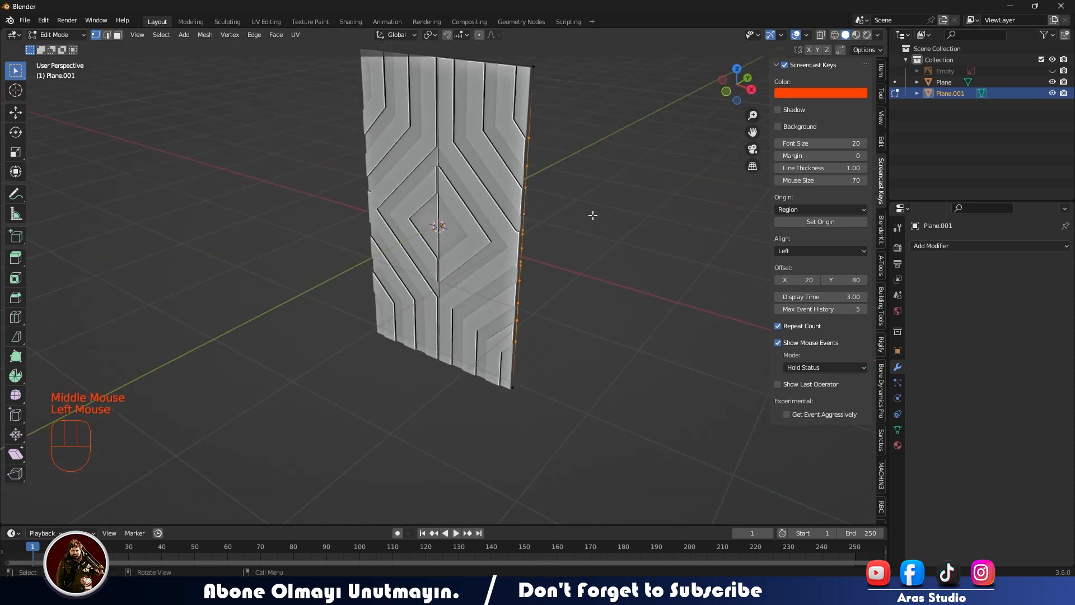
{"action": "middle_click_drag", "start_coordinate": [591, 216], "coordinate": [539, 220], "text": "shift"}
{"action": "middle_click_drag", "start_coordinate": [526, 325], "coordinate": [561, 158]}
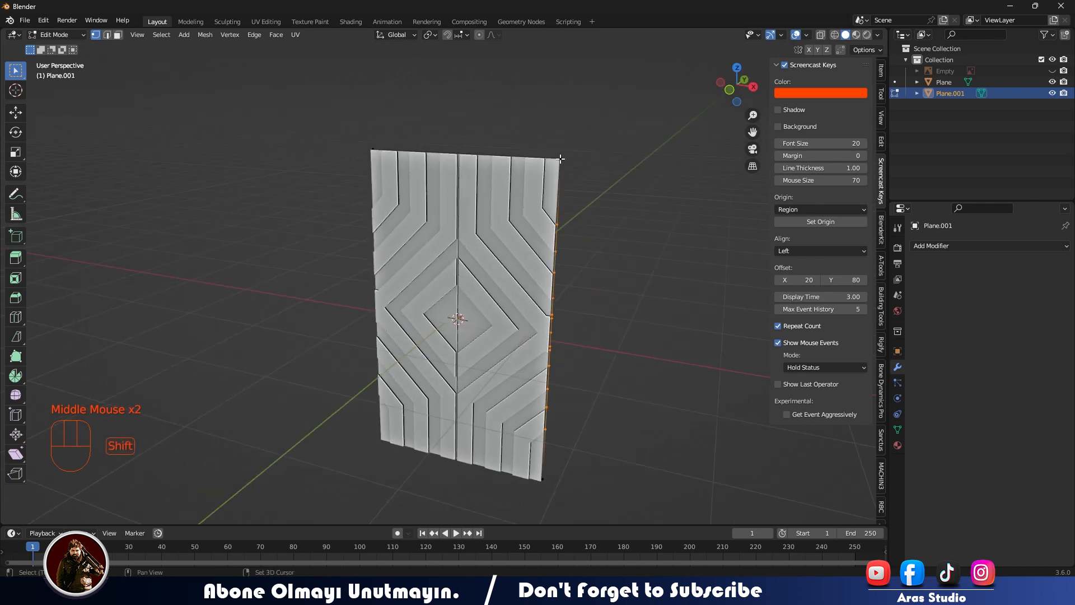
{"action": "key", "text": "m"}
{"action": "left_click", "coordinate": [592, 197]}
{"action": "left_click", "coordinate": [627, 247]}
Return to object mode, view the outline straight from the front, and turn on X-ray.
{"action": "key", "text": "Tab"}
{"action": "middle_click_drag", "start_coordinate": [627, 247], "coordinate": [456, 290]}
{"action": "key", "text": "KP_1"}
{"action": "key", "text": "alt+z"}
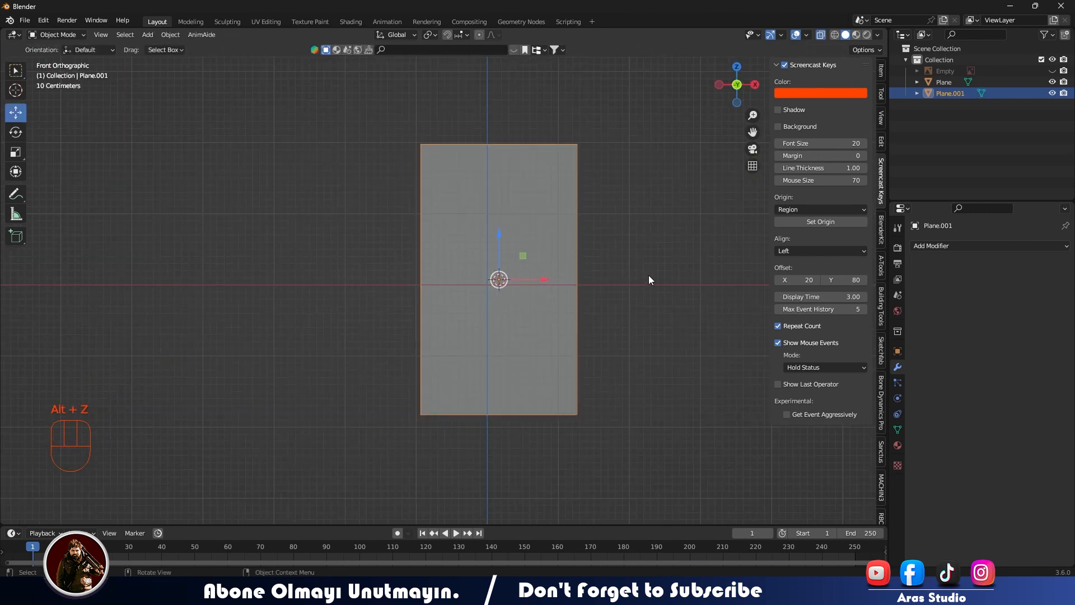
Scale the outline up by about 1.04 around the doors and reduce its height by a factor of about 0.986 along Z.
{"action": "key", "text": "s"}
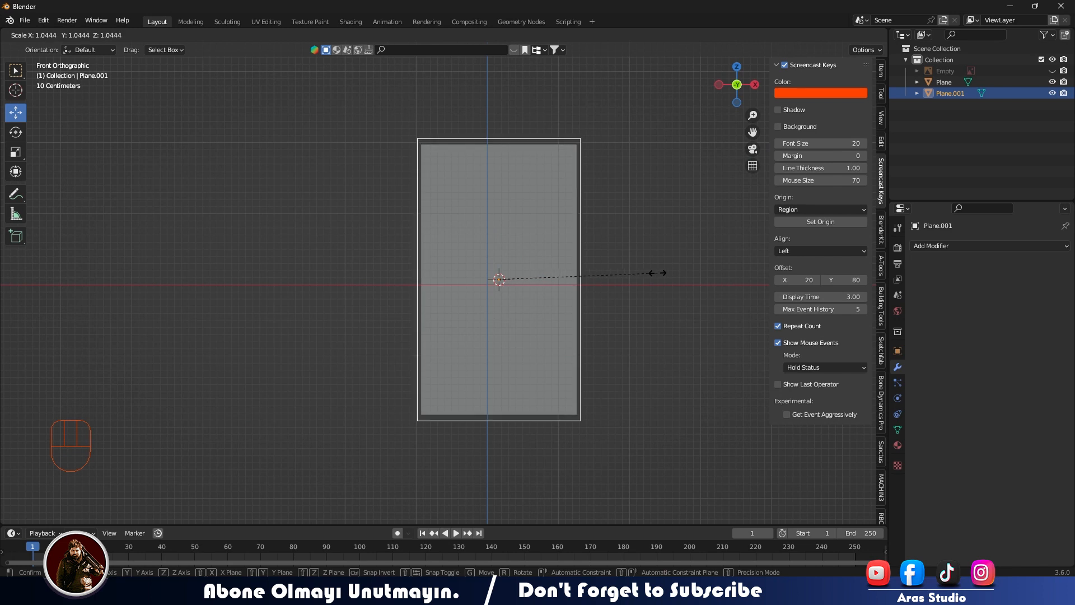
{"action": "key", "text": "z"}
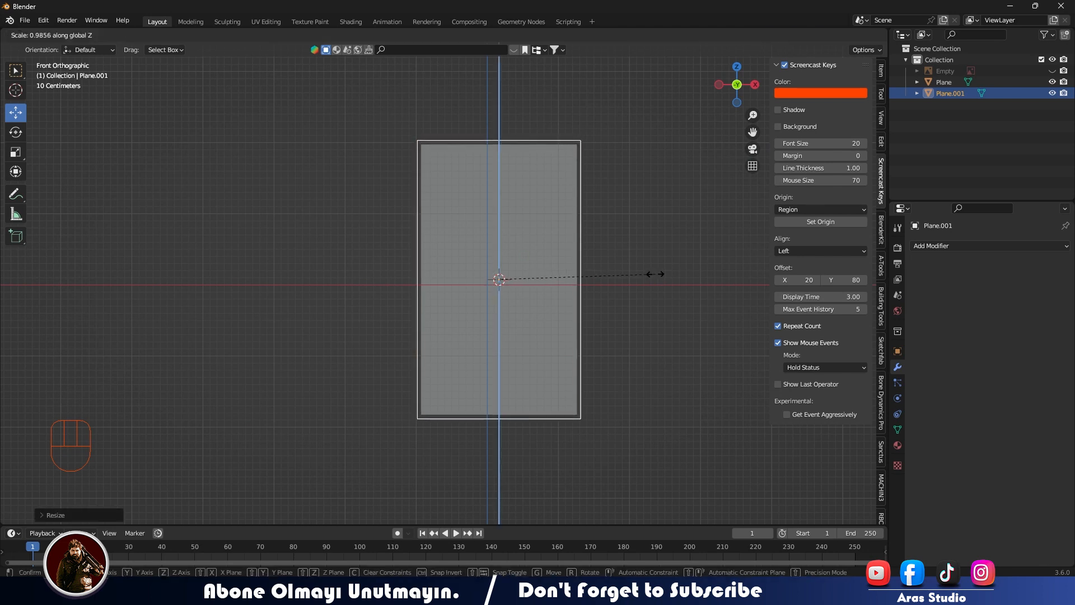
{"action": "left_click", "coordinate": [656, 274]}
Extrude the whole outline about 1.14 m along Y to form the cabinet's depth.
{"action": "middle_click_drag", "start_coordinate": [653, 276], "coordinate": [514, 355]}
{"action": "key", "text": "Tab"}
{"action": "key", "text": "a"}
{"action": "key", "text": "e"}
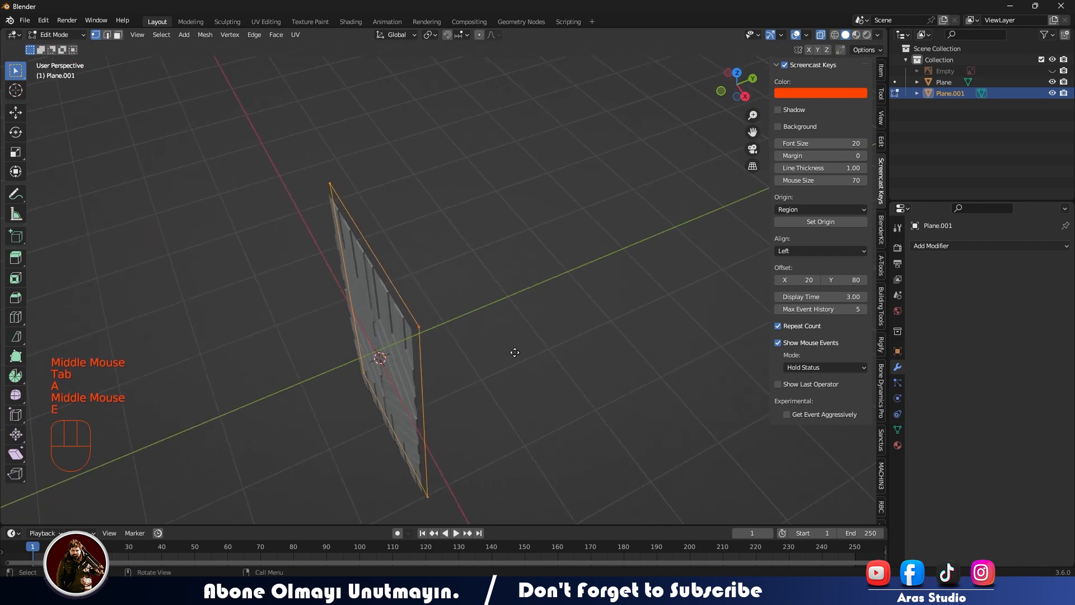
{"action": "key", "text": "y"}
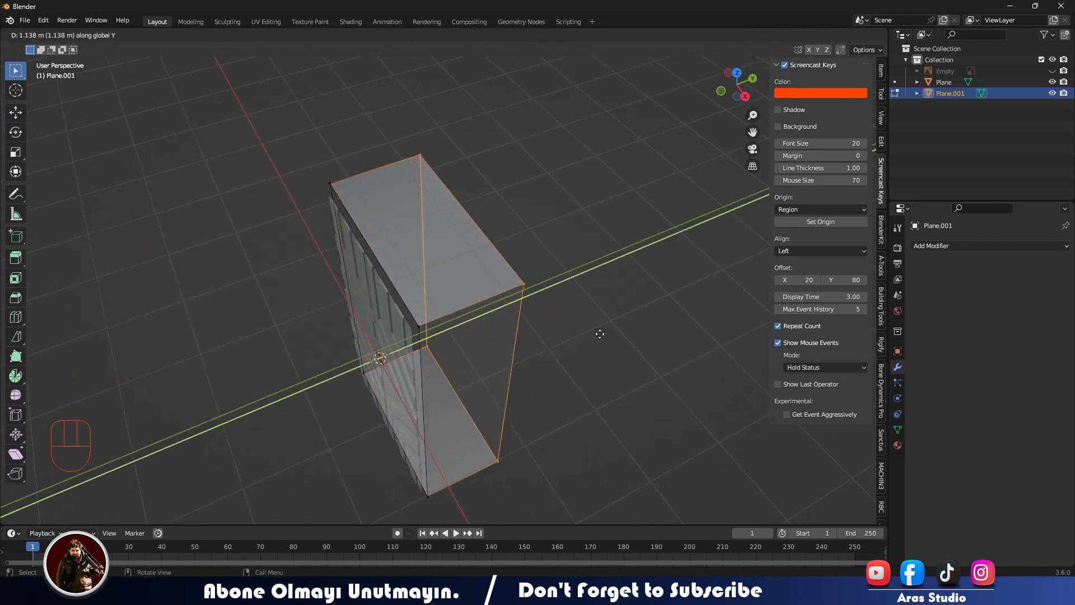
{"action": "left_click", "coordinate": [599, 334]}
Try to extrude the frame's front edge loop and scale it inward, and undo the attempt.
{"action": "middle_click_drag", "start_coordinate": [584, 339], "coordinate": [413, 292]}
{"action": "key", "text": "alt+z"}
{"action": "key", "text": "alt+z"}
{"action": "middle_click_drag", "start_coordinate": [413, 292], "coordinate": [392, 289]}
{"action": "left_click_drag", "start_coordinate": [301, 116], "coordinate": [403, 552]}
{"action": "middle_click_drag", "start_coordinate": [565, 395], "coordinate": [661, 351]}
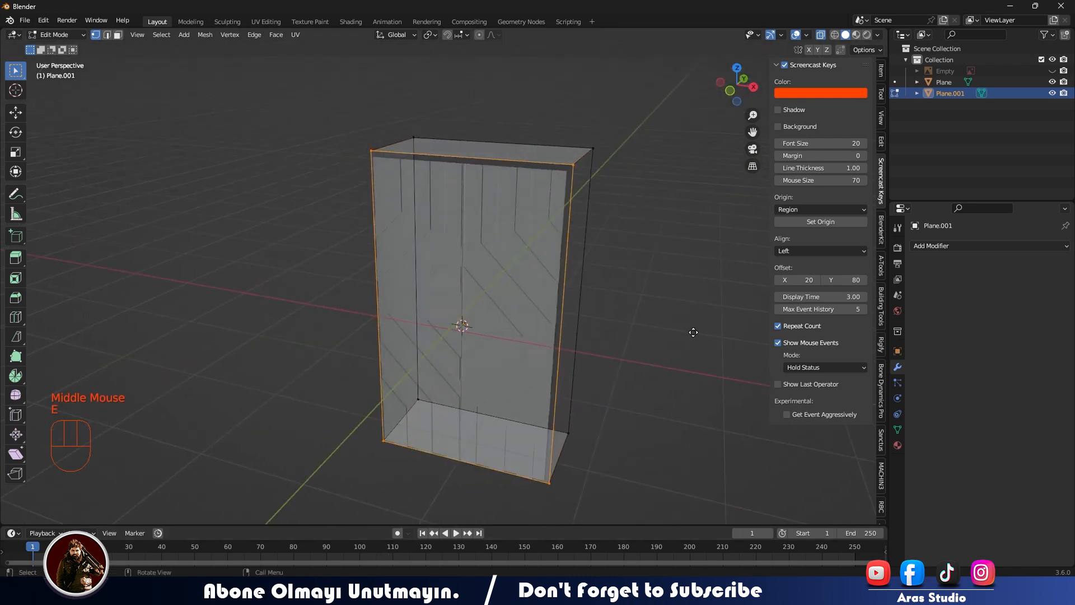
{"action": "key", "text": "s"}
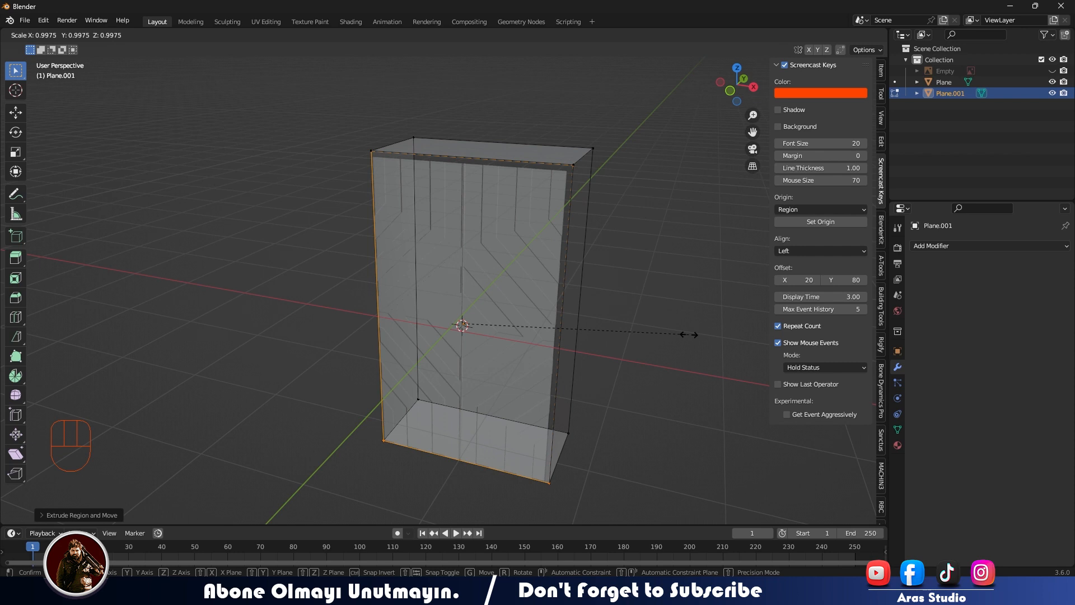
{"action": "key", "text": "ctrl+z"}
{"action": "middle_click_drag", "start_coordinate": [688, 336], "coordinate": [585, 307]}
{"action": "key", "text": "ctrl+z"}
{"action": "key", "text": "Tab"}
{"action": "key", "text": "alt+z"}
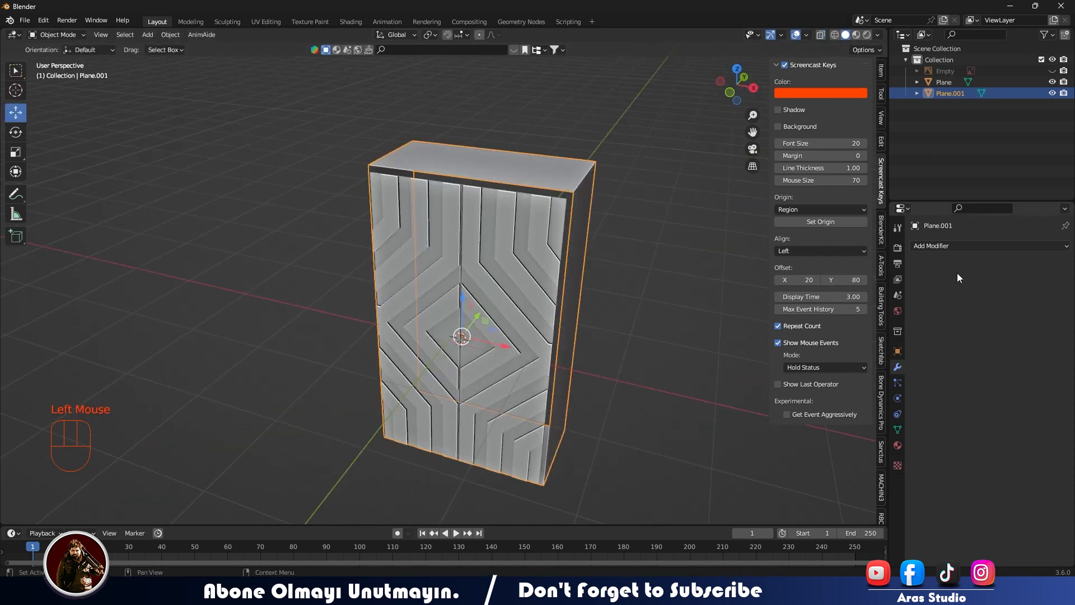
{"action": "left_click", "coordinate": [952, 246]}
{"action": "left_click", "coordinate": [847, 425]}
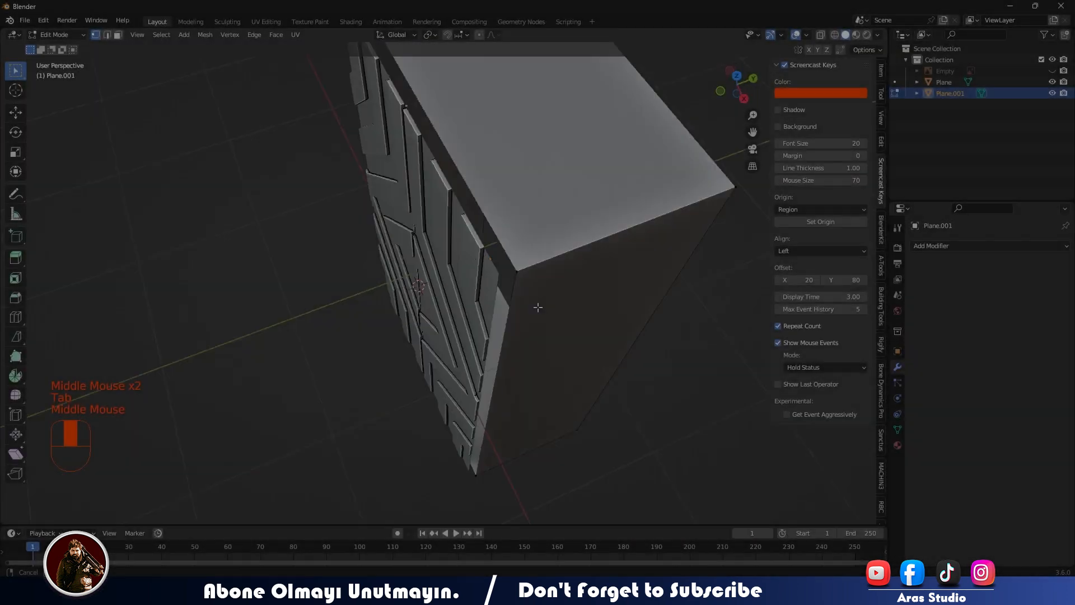
Select the frame's front edge loop, extrude it in place, and scale it slightly inward to form the front border.
{"action": "key", "text": "alt+z"}
{"action": "middle_click_drag", "start_coordinate": [538, 320], "coordinate": [432, 277]}
{"action": "scroll", "coordinate": [482, 308], "scroll_direction": "down", "scroll_amount": 2}
{"action": "left_click_drag", "start_coordinate": [391, 96], "coordinate": [457, 442]}
{"action": "middle_click_drag", "start_coordinate": [457, 439], "coordinate": [594, 348]}
{"action": "scroll", "coordinate": [603, 254], "scroll_direction": "up", "scroll_amount": 2}
{"action": "middle_click_drag", "start_coordinate": [602, 254], "coordinate": [582, 314], "text": "shift"}
{"action": "middle_click_drag", "start_coordinate": [582, 314], "coordinate": [624, 282]}
{"action": "key", "text": "e"}
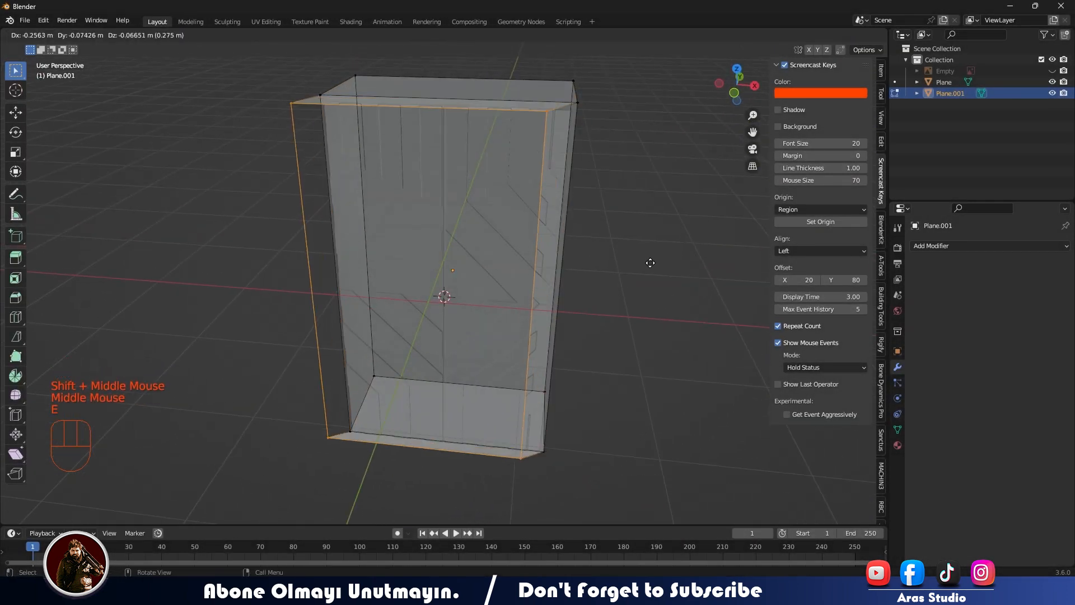
{"action": "key", "text": "s"}
{"action": "left_click", "coordinate": [667, 258]}
Extrude the inner front loop about 1.13 m along Y toward the back to form the inner walls.
{"action": "middle_click_drag", "start_coordinate": [663, 257], "coordinate": [470, 315]}
{"action": "key", "text": "alt+z"}
{"action": "key", "text": "alt+z"}
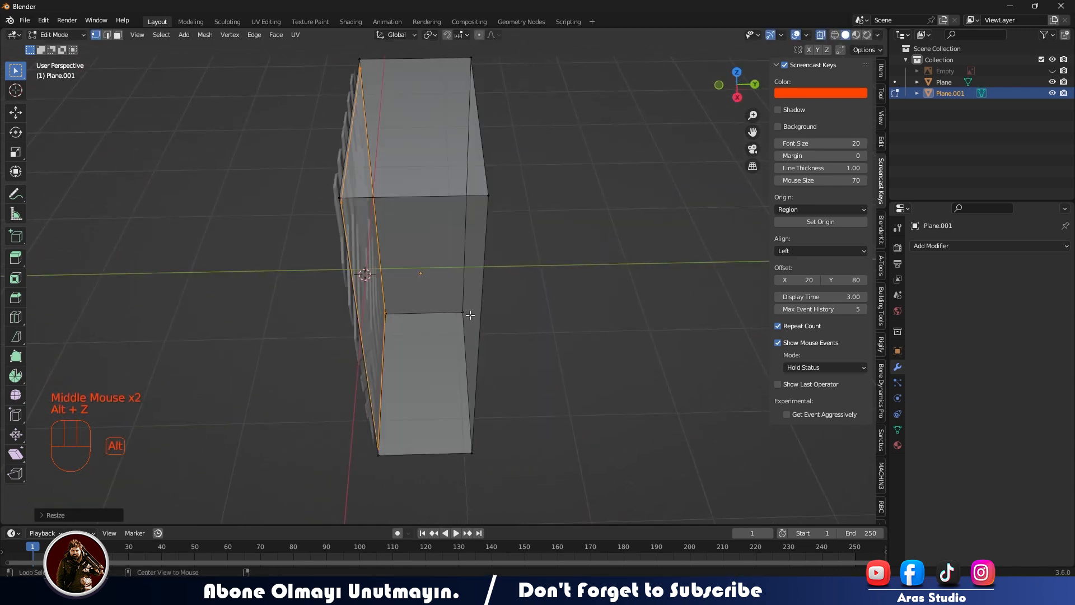
{"action": "key", "text": "y"}
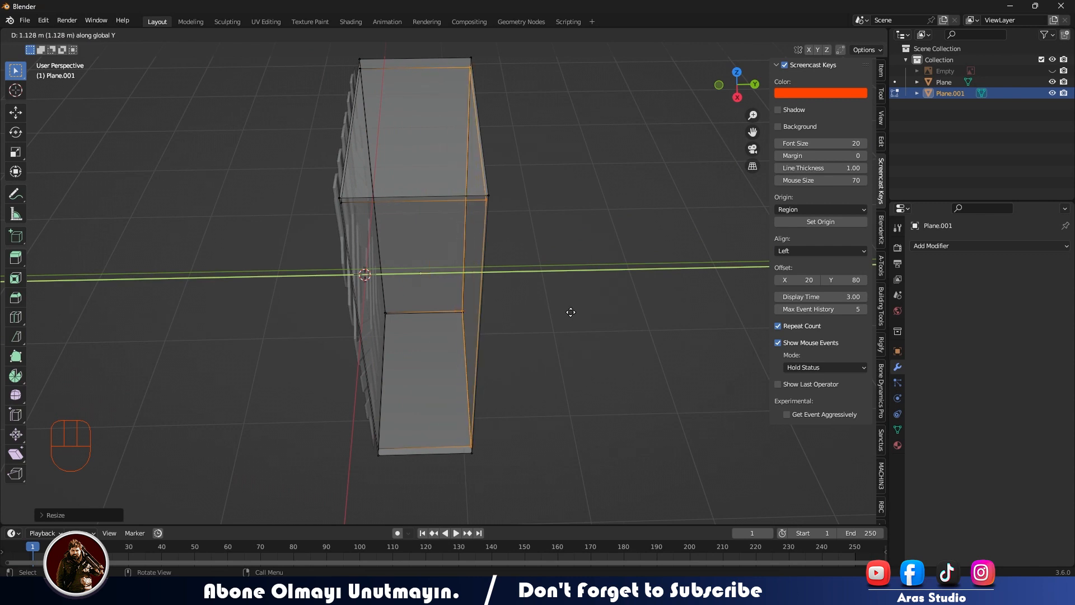
{"action": "left_click", "coordinate": [571, 312]}
Try to close the cabinet's open back by filling its vertices with a face, and undo the attempt.
{"action": "middle_click_drag", "start_coordinate": [571, 312], "coordinate": [394, 241]}
{"action": "left_click_drag", "start_coordinate": [351, 89], "coordinate": [417, 478], "text": "shift"}
{"action": "left_click_drag", "start_coordinate": [536, 56], "coordinate": [511, 440], "text": "shift"}
{"action": "key", "text": "f"}
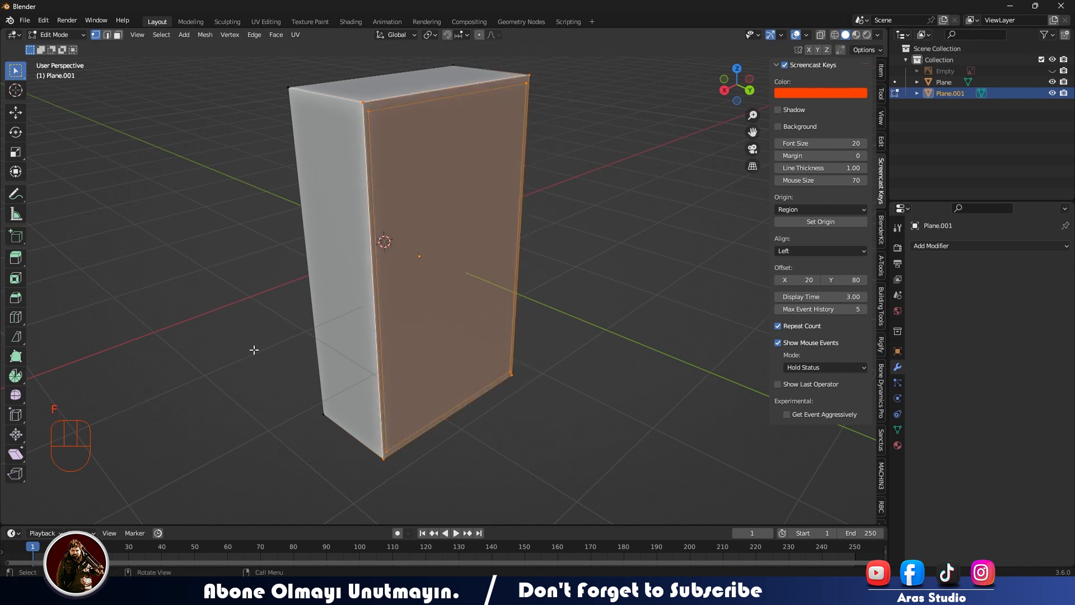
{"action": "key", "text": "Tab"}
{"action": "middle_click_drag", "start_coordinate": [253, 349], "coordinate": [246, 375]}
{"action": "key", "text": "Tab"}
{"action": "key", "text": "ctrl+z"}
{"action": "key", "text": "ctrl+z"}
{"action": "key", "text": "ctrl+z"}
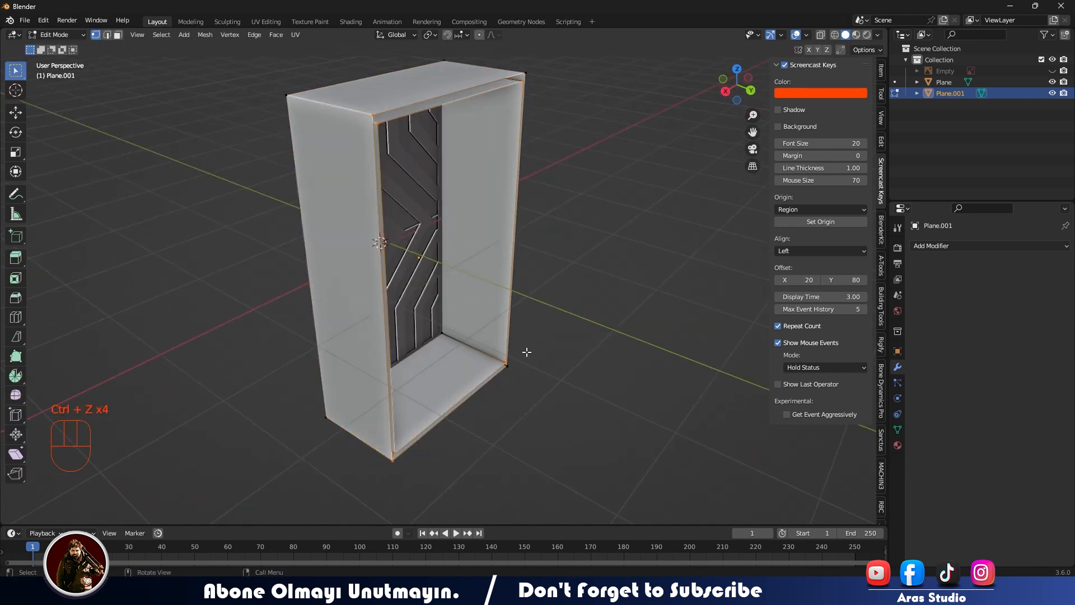
Select the edge loops around the cabinet's open back in edge mode and fill them.
{"action": "key", "text": "Tab"}
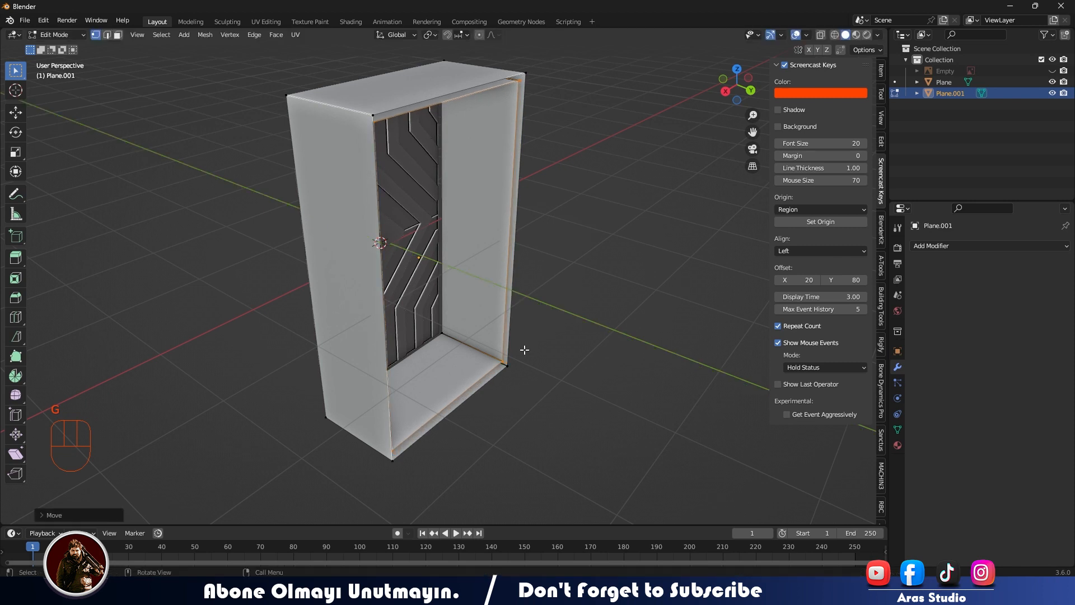
{"action": "middle_click_drag", "start_coordinate": [527, 353], "coordinate": [502, 376]}
{"action": "key", "text": "Tab"}
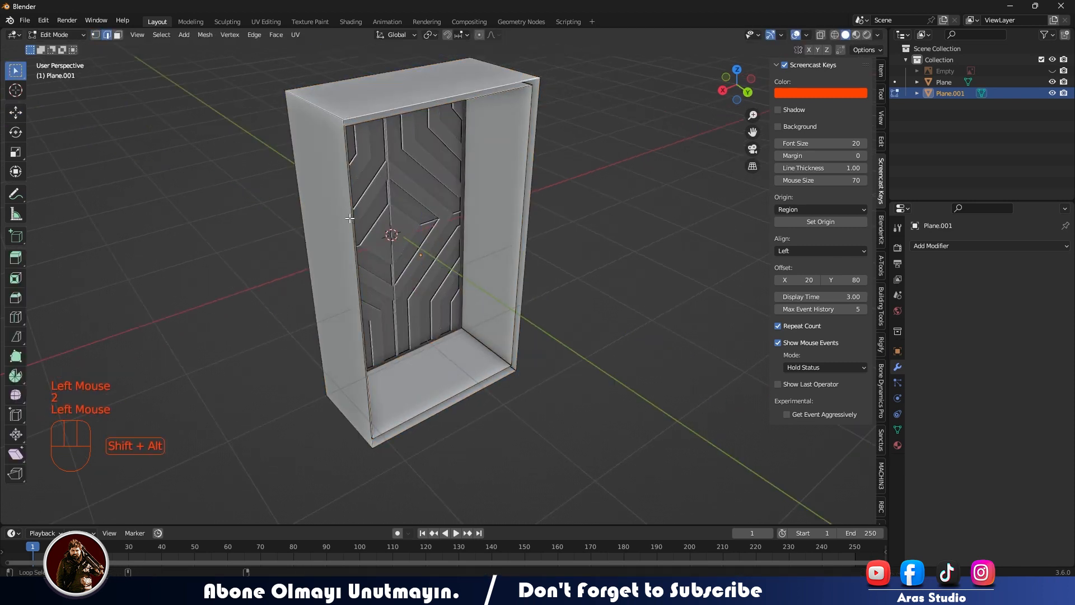
{"action": "left_click", "coordinate": [531, 136], "text": "alt+shift"}
{"action": "middle_click_drag", "start_coordinate": [531, 136], "coordinate": [464, 141]}
{"action": "key", "text": "f"}
{"action": "left_click", "coordinate": [565, 322]}
{"action": "middle_click_drag", "start_coordinate": [415, 328], "coordinate": [466, 352]}
{"action": "left_click", "coordinate": [627, 331]}
{"action": "left_click", "coordinate": [465, 352]}
{"action": "key", "text": "Tab"}
Nudge the diamond-pattern doors slightly along the cabinet's depth to seat them in the frame.
{"action": "left_click", "coordinate": [435, 280]}
{"action": "left_click_drag", "start_coordinate": [478, 225], "coordinate": [473, 231]}
{"action": "key", "text": "ctrl+z"}
{"action": "middle_click_drag", "start_coordinate": [475, 231], "coordinate": [414, 259]}
{"action": "left_click_drag", "start_coordinate": [413, 260], "coordinate": [423, 256]}
{"action": "middle_click_drag", "start_coordinate": [347, 296], "coordinate": [448, 264]}
{"action": "left_click", "coordinate": [258, 281]}
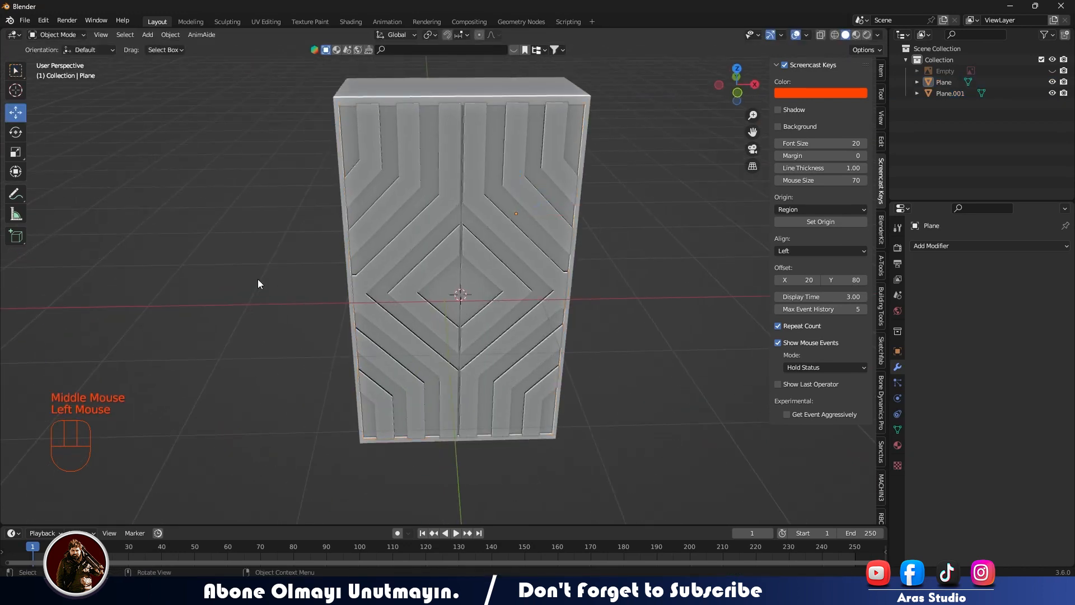
{"action": "middle_click_drag", "start_coordinate": [258, 281], "coordinate": [188, 305]}
{"action": "left_click", "coordinate": [364, 266]}
{"action": "left_click_drag", "start_coordinate": [453, 247], "coordinate": [448, 248]}
{"action": "left_click", "coordinate": [354, 416]}
{"action": "middle_click_drag", "start_coordinate": [354, 416], "coordinate": [538, 342]}
Move the frame's top outer vertices slightly down along Z in front view to thin the top border.
{"action": "scroll", "coordinate": [384, 361], "scroll_direction": "up", "scroll_amount": 3}
{"action": "scroll", "coordinate": [386, 360], "scroll_direction": "down", "scroll_amount": 1}
{"action": "key", "text": "KP_1"}
{"action": "scroll", "coordinate": [502, 358], "scroll_direction": "down", "scroll_amount": 3}
{"action": "key", "text": "KP_1"}
{"action": "key", "text": "Tab"}
{"action": "key", "text": "Tab"}
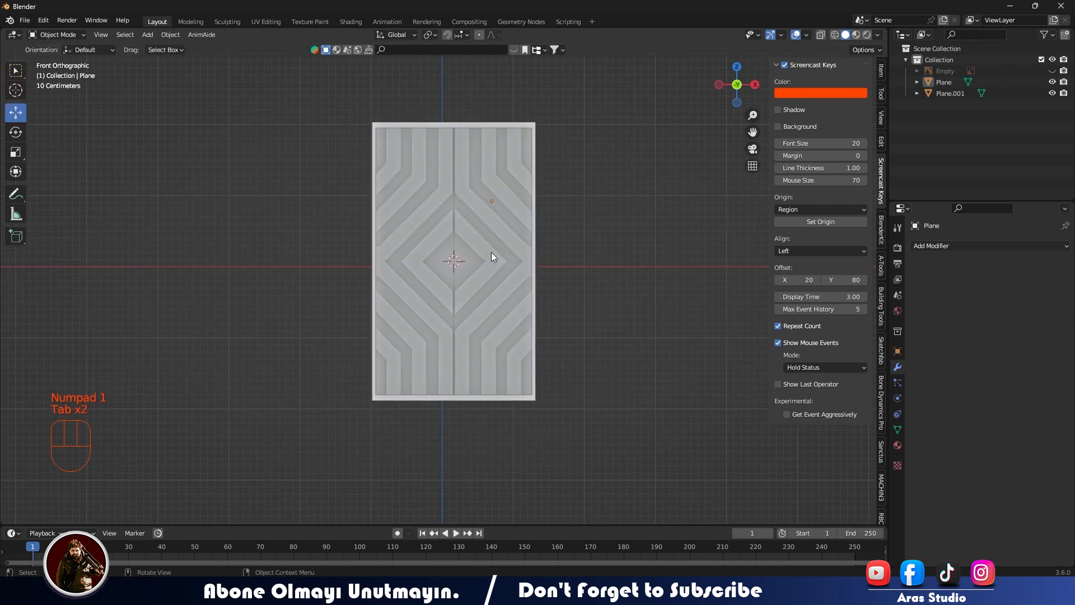
{"action": "left_click", "coordinate": [496, 123]}
{"action": "key", "text": "Tab"}
{"action": "key", "text": "alt+z"}
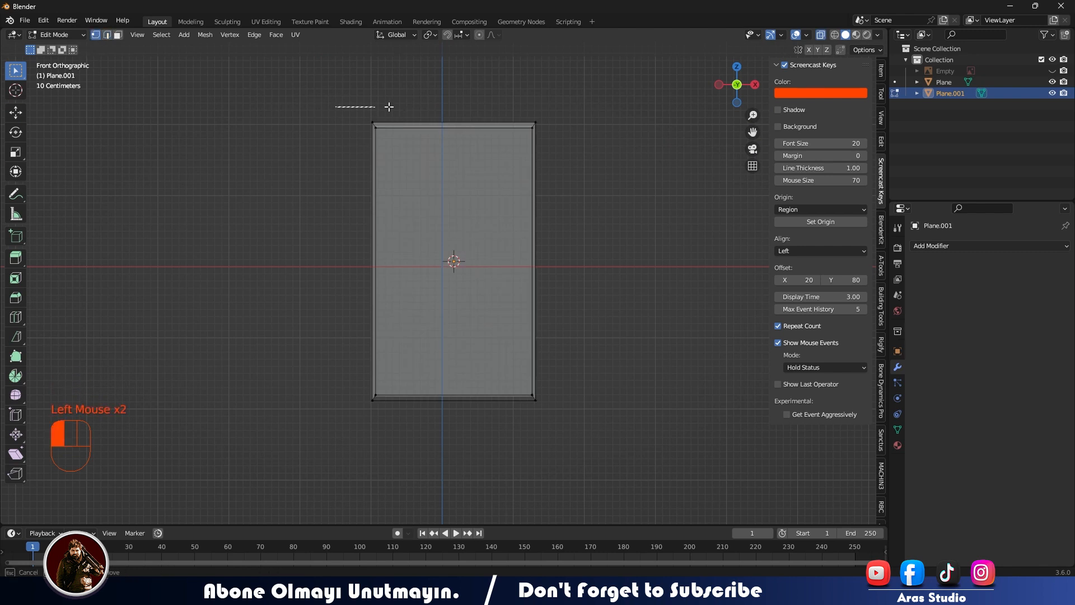
{"action": "left_click_drag", "start_coordinate": [562, 127], "coordinate": [561, 127]}
{"action": "key", "text": "g"}
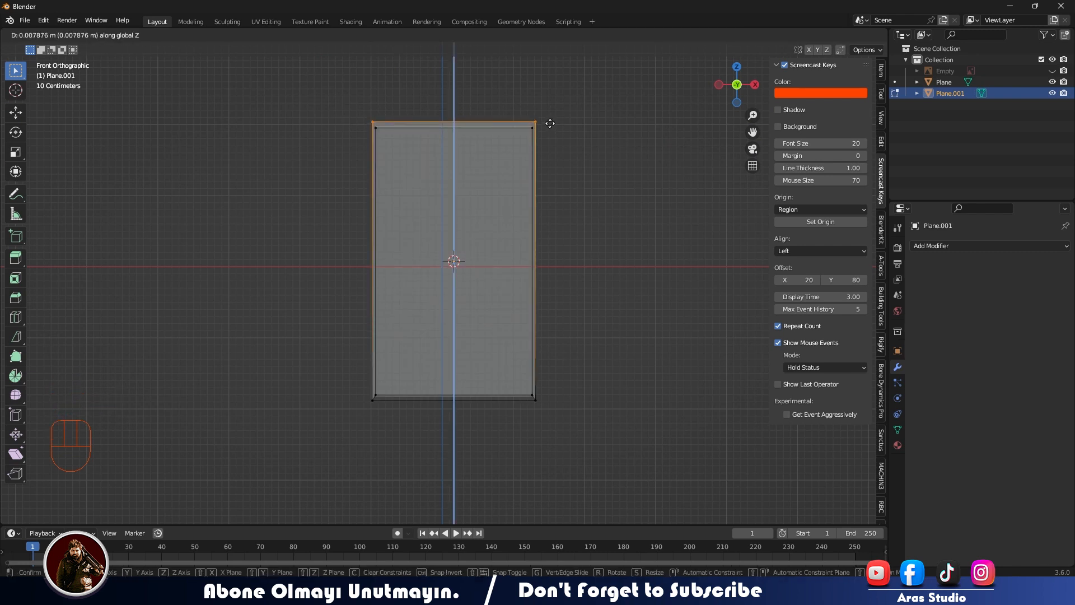
{"action": "left_click", "coordinate": [550, 124]}
Move the frame's bottom outer vertices slightly up along Z to thin the bottom border.
{"action": "left_click_drag", "start_coordinate": [338, 400], "coordinate": [590, 459]}
{"action": "left_click", "coordinate": [518, 451]}
{"action": "key", "text": "Tab"}
{"action": "key", "text": "alt+z"}
Add a cube for the base, move it below the cabinet, and scale it down.
{"action": "middle_click_drag", "start_coordinate": [526, 445], "coordinate": [526, 370]}
{"action": "scroll", "coordinate": [523, 373], "scroll_direction": "up", "scroll_amount": 2}
{"action": "scroll", "coordinate": [488, 373], "scroll_direction": "down", "scroll_amount": 3}
{"action": "key", "text": "shift+a"}
{"action": "mouse_move", "coordinate": [526, 276]}
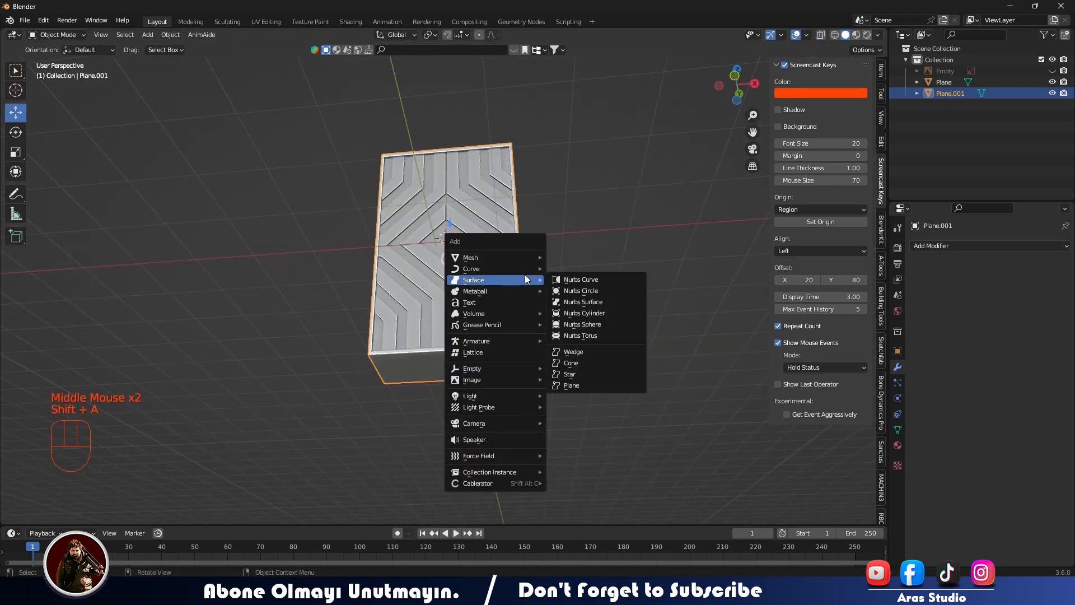
{"action": "mouse_move", "coordinate": [530, 256]}
{"action": "left_click", "coordinate": [564, 269]}
{"action": "middle_click_drag", "start_coordinate": [479, 247], "coordinate": [455, 286]}
{"action": "left_click_drag", "start_coordinate": [437, 217], "coordinate": [442, 374]}
{"action": "key", "text": "s"}
{"action": "left_click", "coordinate": [452, 351]}
Rotate the base cube 90 degrees and stretch it along X to slightly less than the cabinet's width.
{"action": "key", "text": "KP_1"}
{"action": "type", "text": "r90"}
{"action": "left_click", "coordinate": [470, 372]}
{"action": "key", "text": "ctrl+KP_7"}
{"action": "left_click_drag", "start_coordinate": [453, 276], "coordinate": [452, 311]}
{"action": "scroll", "coordinate": [480, 296], "scroll_direction": "up", "scroll_amount": 2}
{"action": "scroll", "coordinate": [479, 297], "scroll_direction": "down", "scroll_amount": 1}
{"action": "scroll", "coordinate": [480, 297], "scroll_direction": "up", "scroll_amount": 2}
{"action": "key", "text": "s"}
{"action": "key", "text": "x"}
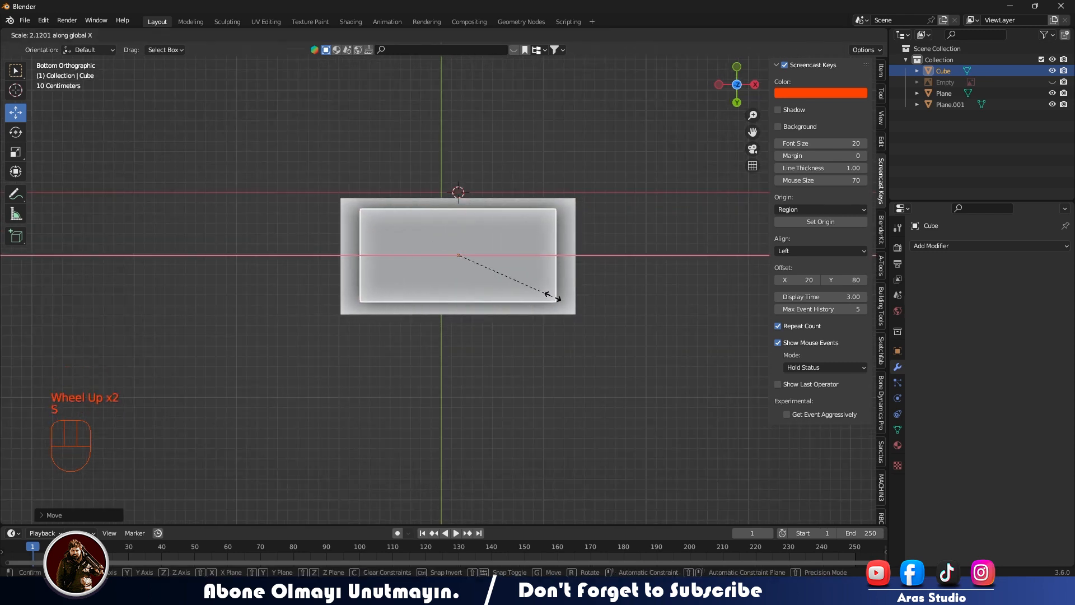
{"action": "left_click", "coordinate": [561, 297]}
Flatten the base cube along Z and move it vertically against the cabinet's underside.
{"action": "middle_click_drag", "start_coordinate": [515, 270], "coordinate": [485, 430]}
{"action": "key", "text": "s"}
{"action": "key", "text": "z"}
{"action": "left_click", "coordinate": [488, 459]}
{"action": "left_click_drag", "start_coordinate": [461, 433], "coordinate": [462, 413]}
Examine the base's placement under the cabinet from above with X-ray and from below.
{"action": "key", "text": "KP_1"}
{"action": "key", "text": "KP_7"}
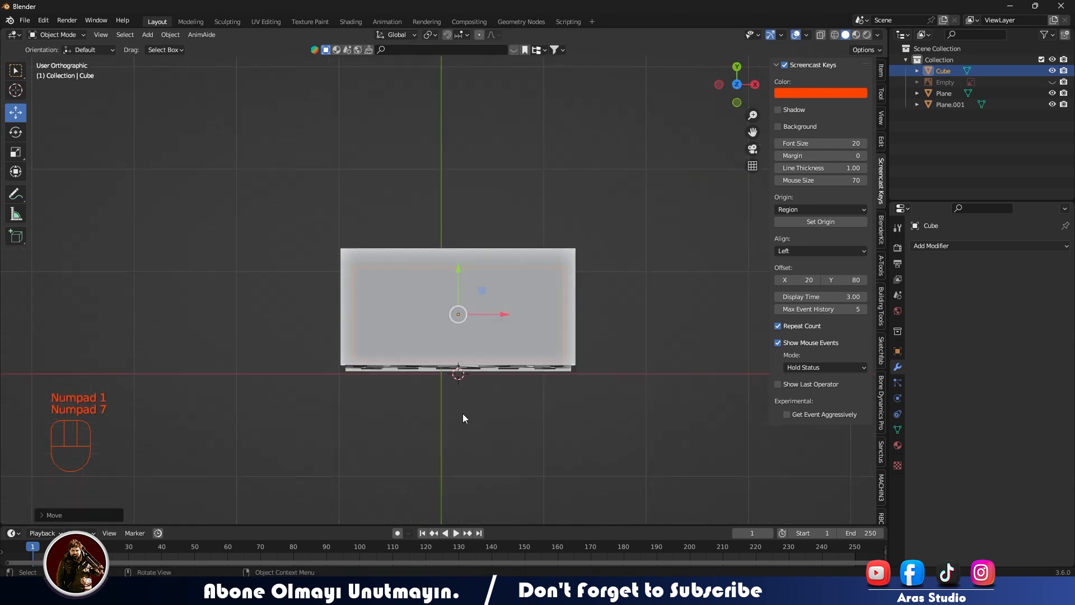
{"action": "key", "text": "alt+z"}
{"action": "middle_click_drag", "start_coordinate": [502, 351], "coordinate": [487, 392]}
{"action": "key", "text": "ctrl+KP_7"}
{"action": "key", "text": "alt+z"}
{"action": "scroll", "coordinate": [521, 310], "scroll_direction": "up", "scroll_amount": 3}
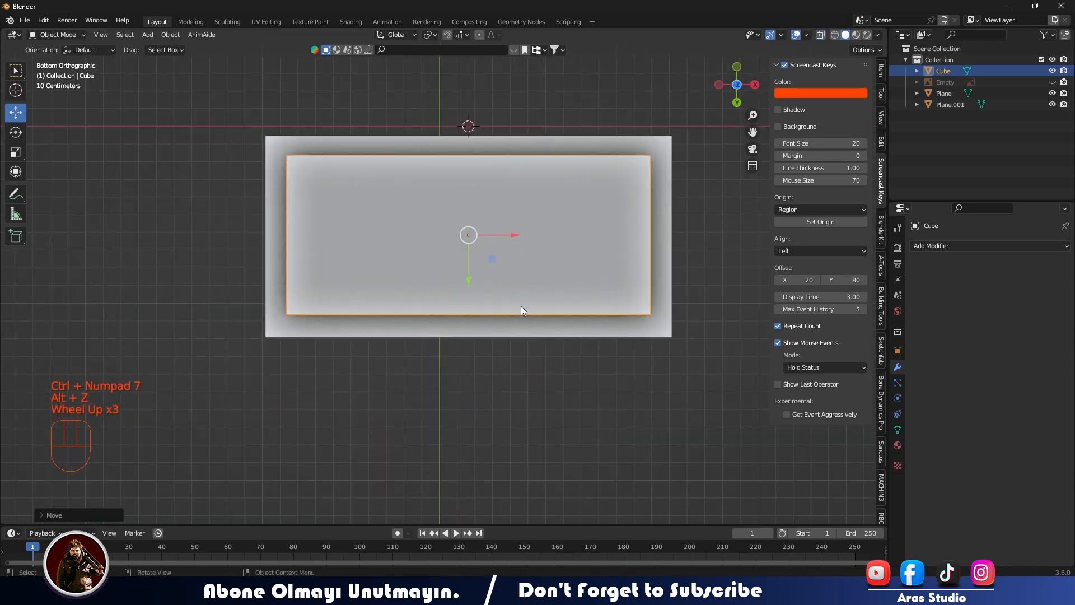
Apply the base's transforms and inset its bottom face.
{"action": "middle_click_drag", "start_coordinate": [521, 311], "coordinate": [526, 308]}
{"action": "scroll", "coordinate": [527, 308], "scroll_direction": "down", "scroll_amount": 2}
{"action": "key", "text": "ctrl+a"}
{"action": "left_click", "coordinate": [526, 308]}
{"action": "key", "text": "Tab"}
{"action": "left_click", "coordinate": [580, 261]}
{"action": "key", "text": "3"}
{"action": "left_click", "coordinate": [582, 262]}
{"action": "key", "text": "i"}
{"action": "left_click", "coordinate": [627, 275]}
Extrude the base's inset bottom face inward to hollow the base, and return to object mode.
{"action": "middle_click_drag", "start_coordinate": [627, 275], "coordinate": [498, 436]}
{"action": "key", "text": "e"}
{"action": "left_click", "coordinate": [546, 447]}
{"action": "key", "text": "Tab"}
{"action": "scroll", "coordinate": [546, 451], "scroll_direction": "down", "scroll_amount": 3}
{"action": "left_click", "coordinate": [498, 437]}
{"action": "middle_click_drag", "start_coordinate": [498, 437], "coordinate": [438, 408]}
{"action": "left_click", "coordinate": [476, 432]}
Unhide the reference image and move it along X to about -2.95 m, beside the wardrobe in front view.
{"action": "scroll", "coordinate": [362, 439], "scroll_direction": "down", "scroll_amount": 1}
{"action": "scroll", "coordinate": [362, 438], "scroll_direction": "up", "scroll_amount": 2}
{"action": "key", "text": "KP_1"}
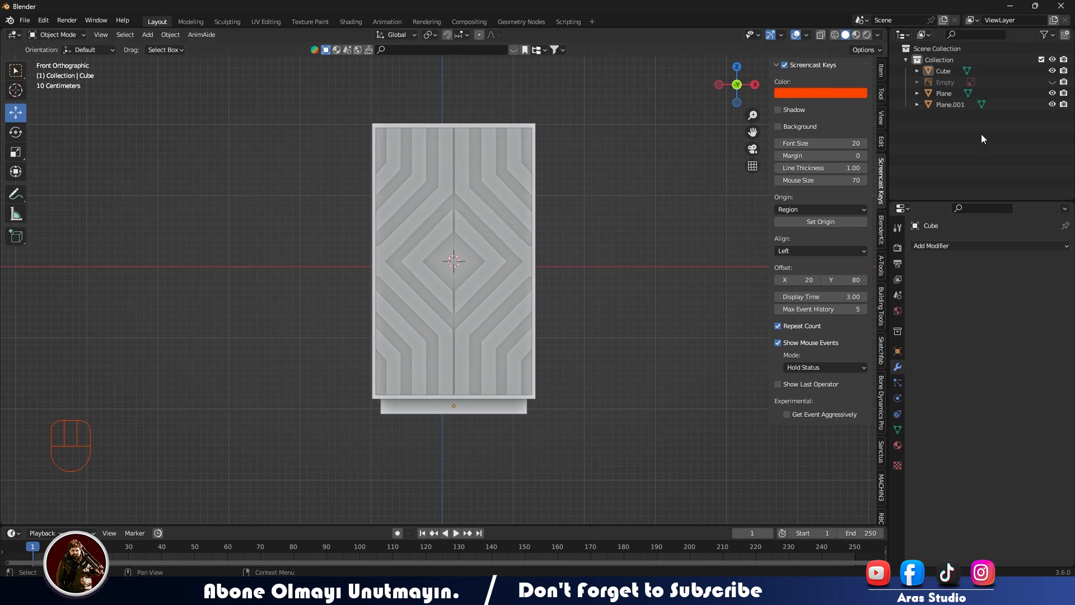
{"action": "left_click", "coordinate": [1052, 82]}
{"action": "left_click", "coordinate": [339, 210]}
{"action": "left_click_drag", "start_coordinate": [484, 266], "coordinate": [274, 266]}
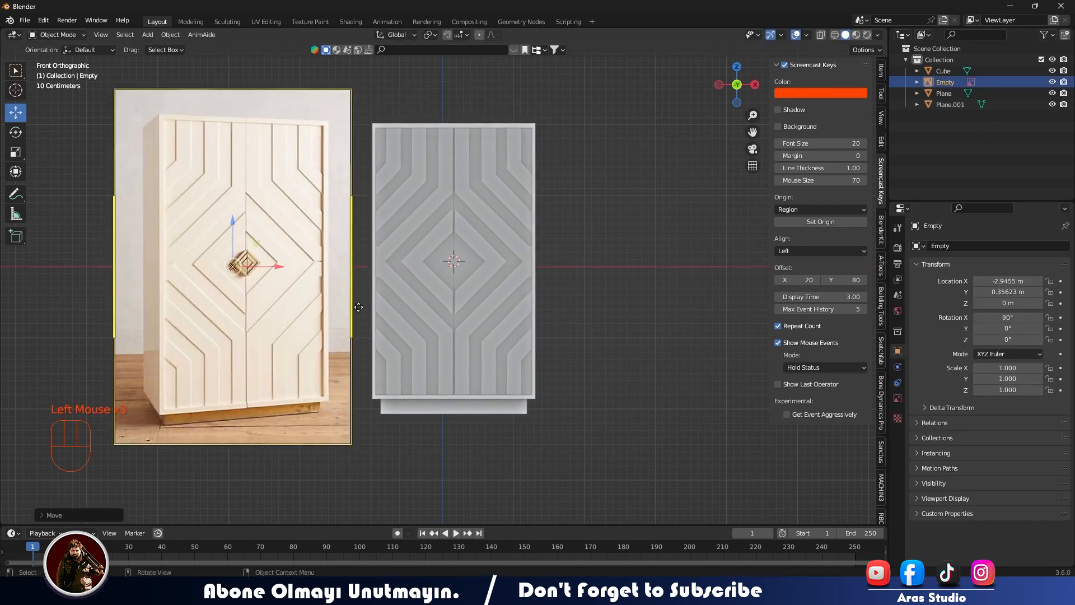
Scale the base along Z to about 0.75 of its height to match the reference.
{"action": "left_click", "coordinate": [507, 407]}
{"action": "key", "text": "s"}
{"action": "key", "text": "z"}
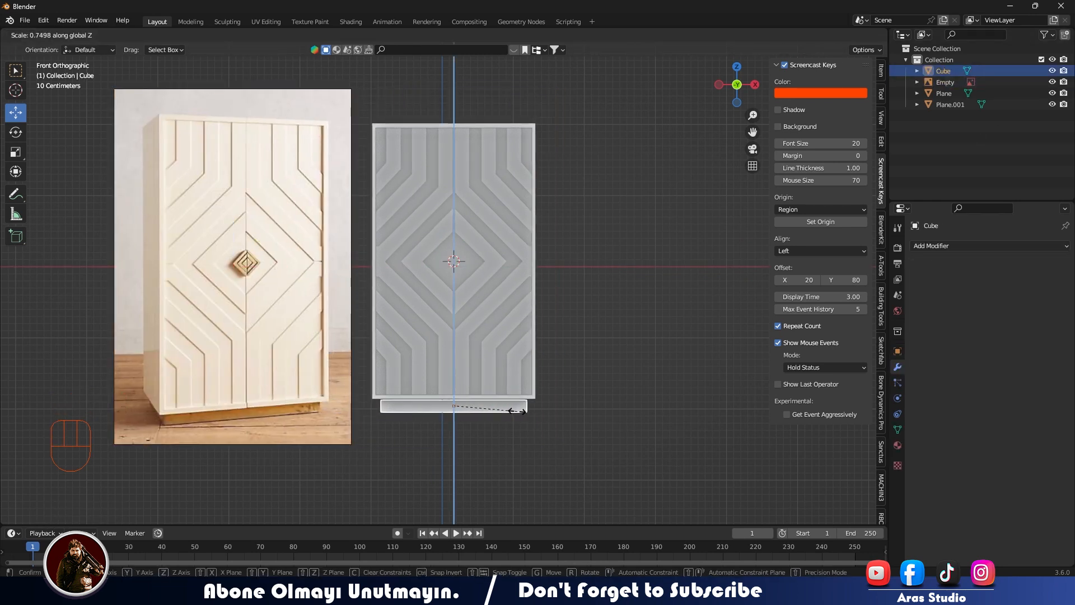
{"action": "left_click", "coordinate": [515, 410]}
{"action": "left_click", "coordinate": [560, 395]}
Try to bevel the horizontal edge between the diamond pattern's tip and the outer frame on the door.
{"action": "middle_click_drag", "start_coordinate": [560, 395], "coordinate": [565, 397]}
{"action": "scroll", "coordinate": [334, 317], "scroll_direction": "up", "scroll_amount": 2}
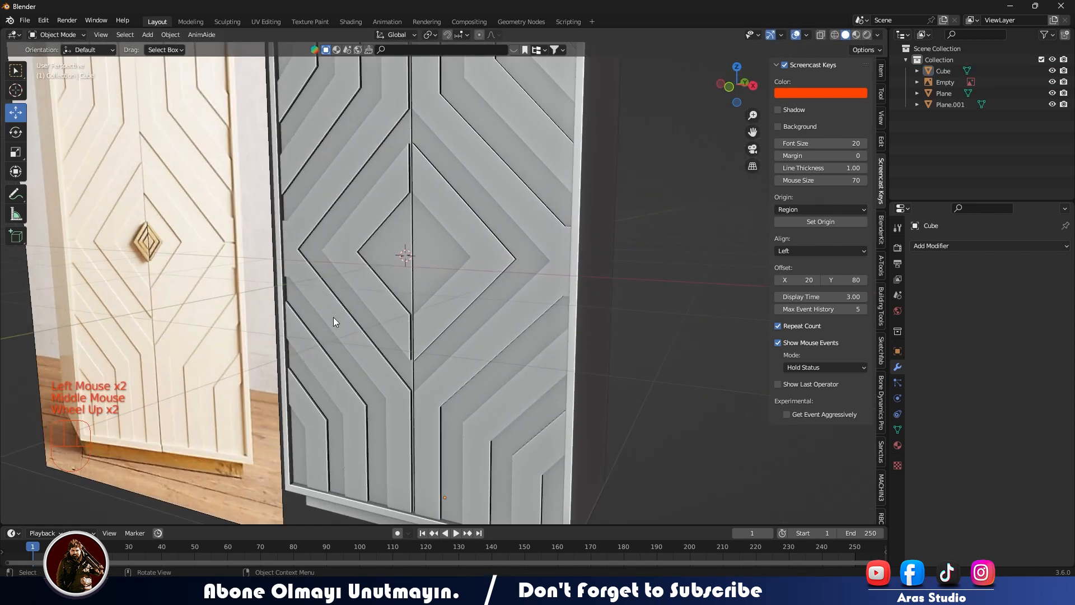
{"action": "middle_click_drag", "start_coordinate": [374, 300], "coordinate": [550, 267]}
{"action": "scroll", "coordinate": [462, 326], "scroll_direction": "down", "scroll_amount": 1}
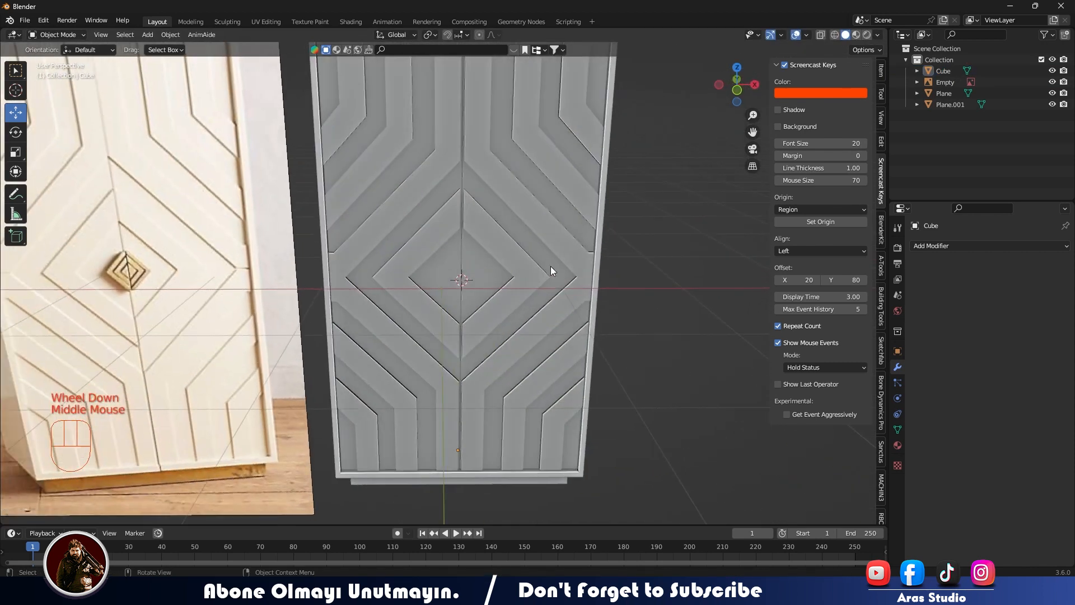
{"action": "left_click", "coordinate": [581, 278]}
{"action": "key", "text": "Tab"}
{"action": "scroll", "coordinate": [616, 276], "scroll_direction": "up", "scroll_amount": 2}
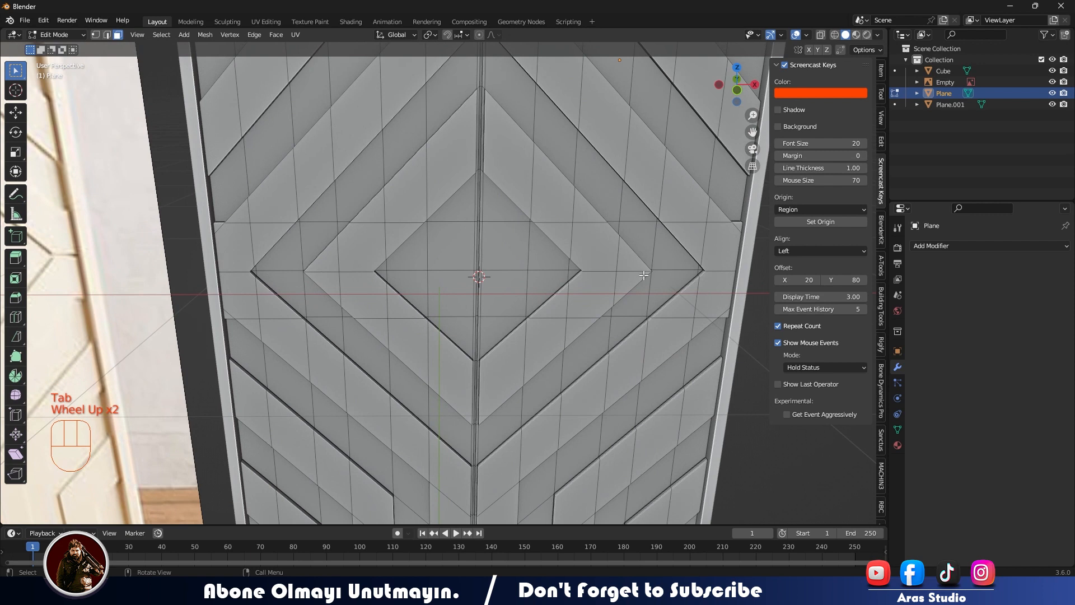
{"action": "scroll", "coordinate": [198, 293], "scroll_direction": "up", "scroll_amount": 1}
{"action": "scroll", "coordinate": [506, 276], "scroll_direction": "down", "scroll_amount": 4}
{"action": "scroll", "coordinate": [583, 259], "scroll_direction": "up", "scroll_amount": 2}
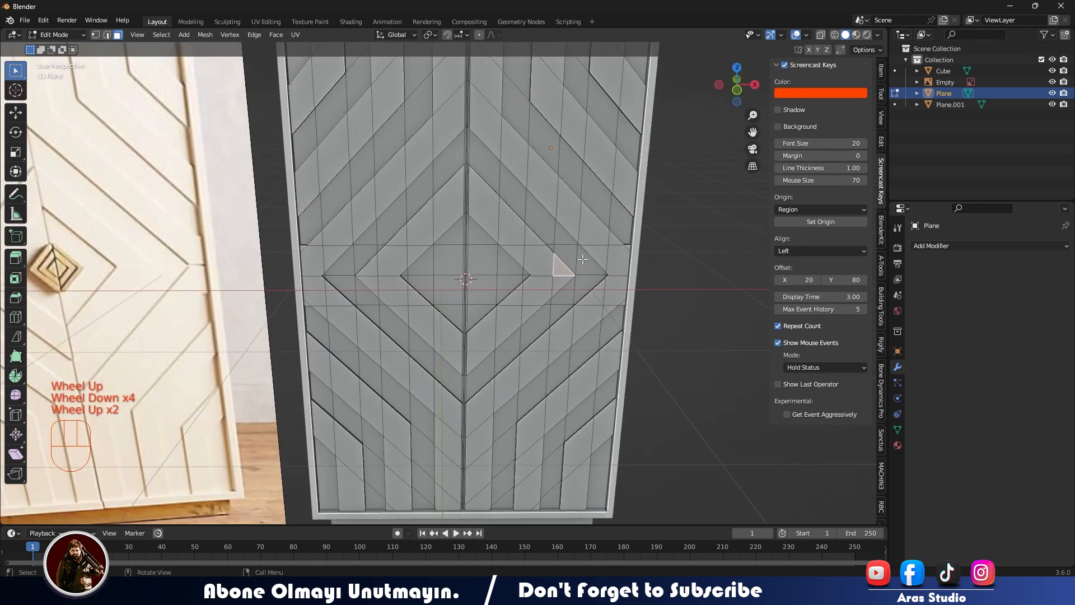
{"action": "key", "text": "2"}
{"action": "left_click", "coordinate": [620, 275]}
{"action": "left_click", "coordinate": [620, 275], "text": "alt+shift"}
{"action": "scroll", "coordinate": [619, 275], "scroll_direction": "up", "scroll_amount": 3}
{"action": "middle_click_drag", "start_coordinate": [619, 274], "coordinate": [603, 185], "text": "shift"}
{"action": "key", "text": "ctrl+b"}
{"action": "scroll", "coordinate": [435, 301], "scroll_direction": "up", "scroll_amount": 3}
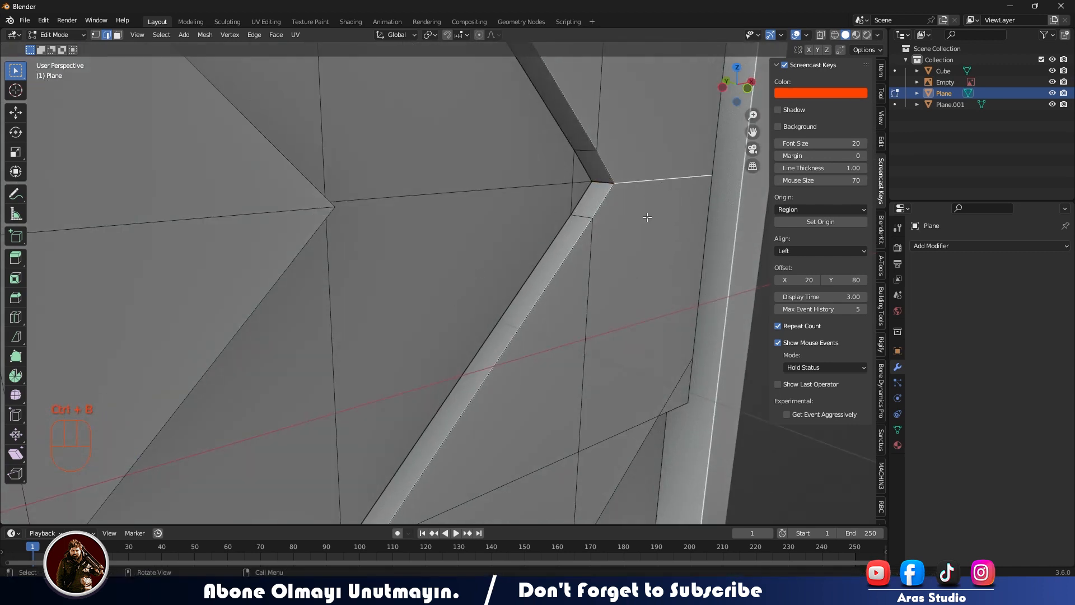
{"action": "middle_click_drag", "start_coordinate": [670, 232], "coordinate": [638, 244]}
{"action": "key", "text": "Tab"}
Add a plane at the centre of the doors in front view and rotate it 90° about X.
{"action": "scroll", "coordinate": [524, 261], "scroll_direction": "down", "scroll_amount": 4}
{"action": "middle_click_drag", "start_coordinate": [524, 261], "coordinate": [509, 258]}
{"action": "left_click", "coordinate": [509, 258]}
{"action": "middle_click_drag", "start_coordinate": [406, 270], "coordinate": [489, 301]}
{"action": "key", "text": "KP_1"}
{"action": "scroll", "coordinate": [368, 277], "scroll_direction": "up", "scroll_amount": 3}
{"action": "scroll", "coordinate": [368, 277], "scroll_direction": "up", "scroll_amount": 1, "text": "shift"}
{"action": "scroll", "coordinate": [489, 301], "scroll_direction": "up", "scroll_amount": 3}
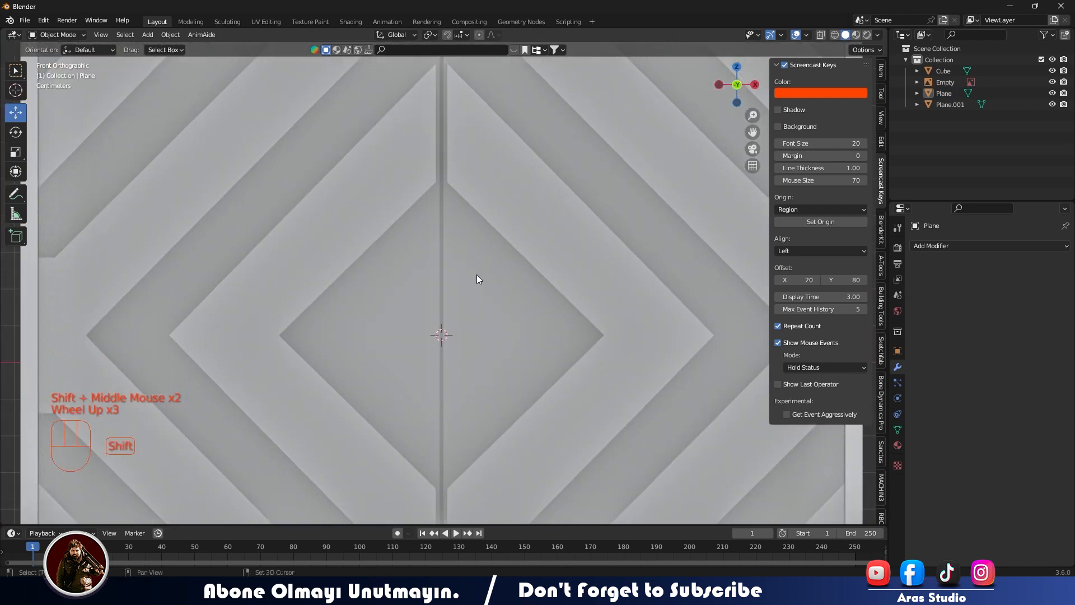
{"action": "key", "text": "shift+a"}
{"action": "left_click", "coordinate": [560, 274]}
{"action": "type", "text": "rx"}
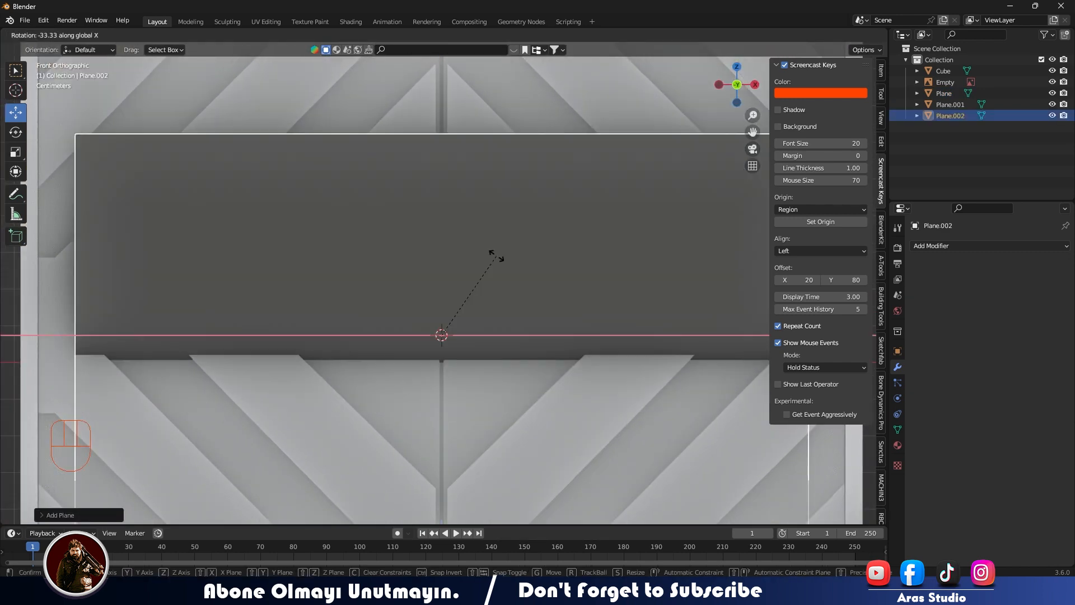
{"action": "type", "text": "90"}
{"action": "left_click", "coordinate": [498, 220]}
Scale the plane down to fit inside the central diamond and rotate it 45° for the door knob.
{"action": "key", "text": "s"}
{"action": "left_click", "coordinate": [469, 327]}
{"action": "type", "text": "r"}
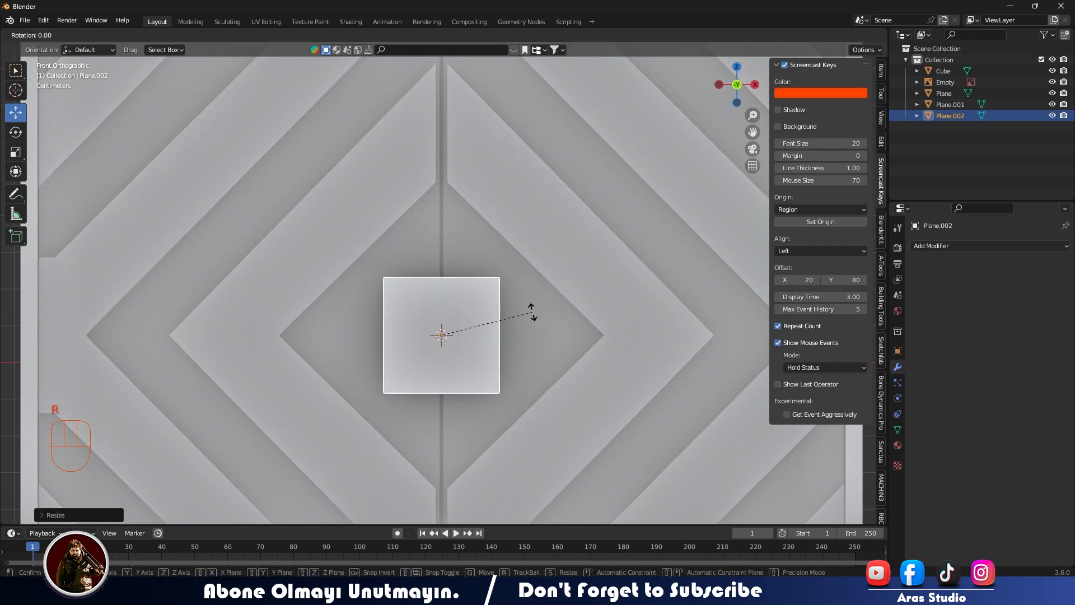
{"action": "type", "text": "45"}
{"action": "left_click", "coordinate": [527, 331]}
{"action": "scroll", "coordinate": [526, 331], "scroll_direction": "up", "scroll_amount": 3}
{"action": "middle_click_drag", "start_coordinate": [527, 319], "coordinate": [527, 241], "text": "shift"}
{"action": "scroll", "coordinate": [527, 242], "scroll_direction": "down", "scroll_amount": 4}
{"action": "middle_click_drag", "start_coordinate": [528, 246], "coordinate": [544, 254], "text": "shift"}
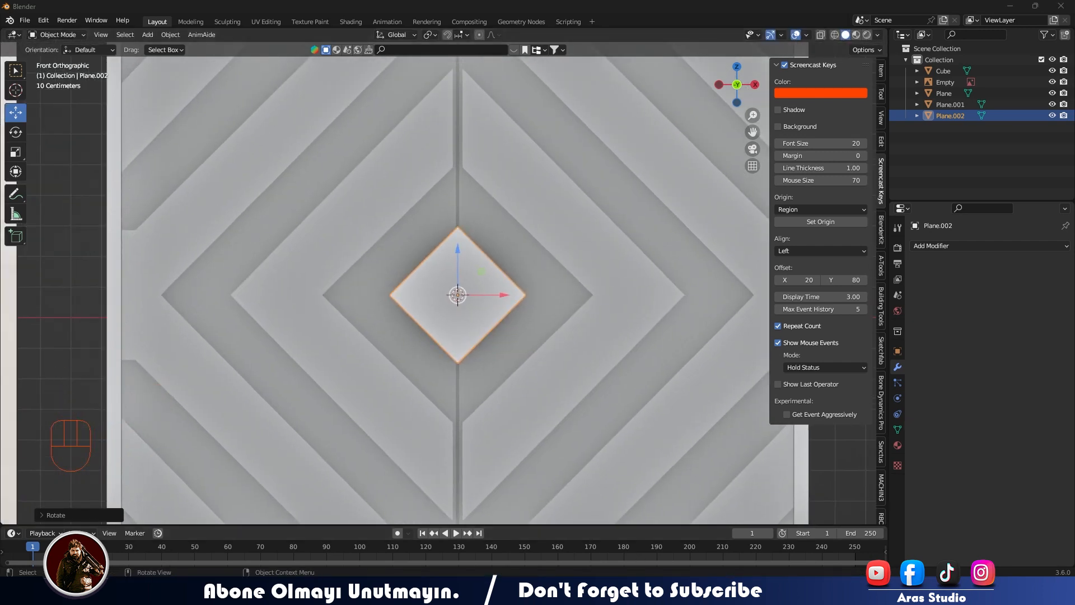
Compare the diamond plane's size and shape with the knob in the reference image.
{"action": "scroll", "coordinate": [457, 334], "scroll_direction": "down", "scroll_amount": 2}
{"action": "middle_click_drag", "start_coordinate": [457, 335], "coordinate": [405, 327], "text": "shift"}
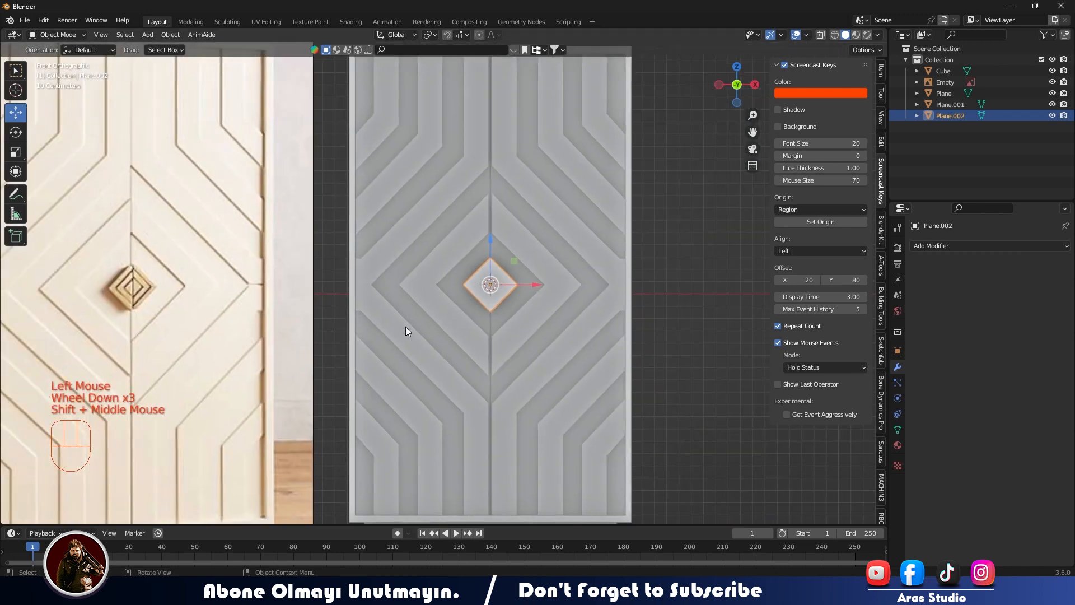
{"action": "scroll", "coordinate": [414, 327], "scroll_direction": "up", "scroll_amount": 2}
{"action": "scroll", "coordinate": [414, 327], "scroll_direction": "down", "scroll_amount": 2}
{"action": "scroll", "coordinate": [480, 312], "scroll_direction": "up", "scroll_amount": 2}
{"action": "scroll", "coordinate": [346, 270], "scroll_direction": "down", "scroll_amount": 1}
{"action": "scroll", "coordinate": [526, 277], "scroll_direction": "up", "scroll_amount": 3}
{"action": "key", "text": "Tab"}
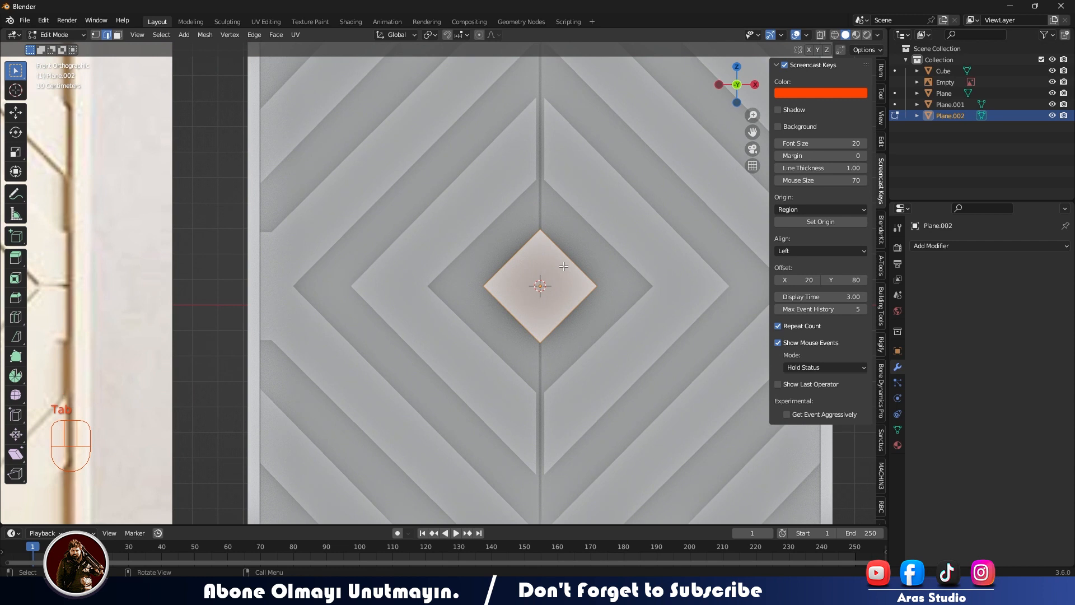
{"action": "scroll", "coordinate": [360, 293], "scroll_direction": "down", "scroll_amount": 3}
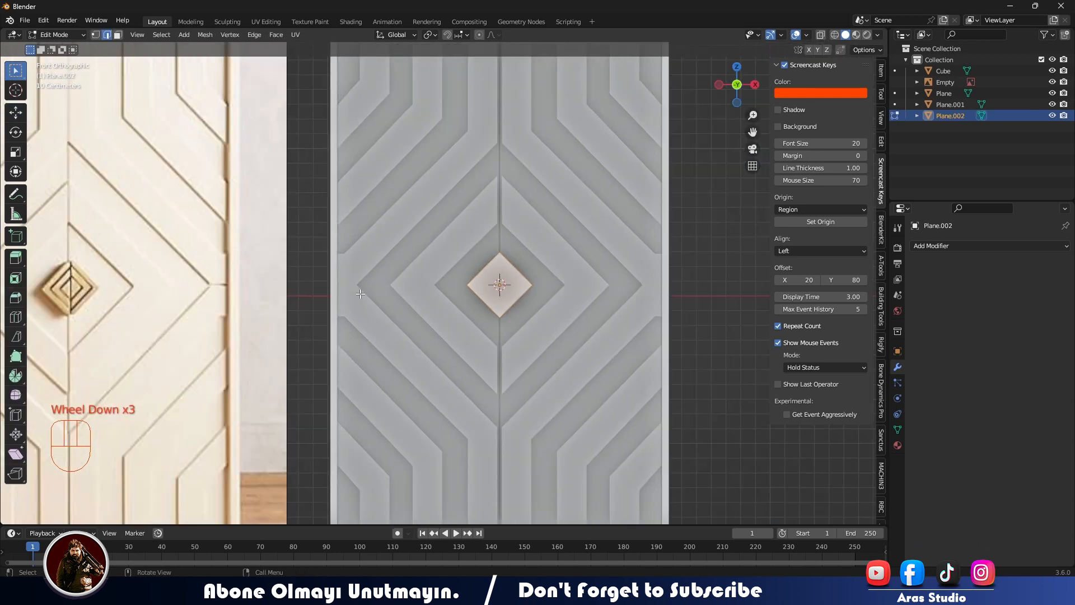
{"action": "key", "text": "Tab"}
Move the reference image along X towards the wardrobe so its knob sits near the diamond plane in front view.
{"action": "left_click", "coordinate": [217, 309]}
{"action": "left_click_drag", "start_coordinate": [107, 296], "coordinate": [336, 297]}
{"action": "middle_click_drag", "start_coordinate": [297, 320], "coordinate": [348, 366]}
{"action": "left_click_drag", "start_coordinate": [301, 414], "coordinate": [347, 461]}
{"action": "middle_click_drag", "start_coordinate": [456, 429], "coordinate": [486, 418]}
{"action": "key", "text": "KP_4"}
{"action": "key", "text": "KP_1"}
Inset the diamond plane's face repeatedly, alternating wide and thin concentric rings to match the reference knob.
{"action": "scroll", "coordinate": [492, 412], "scroll_direction": "up", "scroll_amount": 2}
{"action": "left_click", "coordinate": [598, 299]}
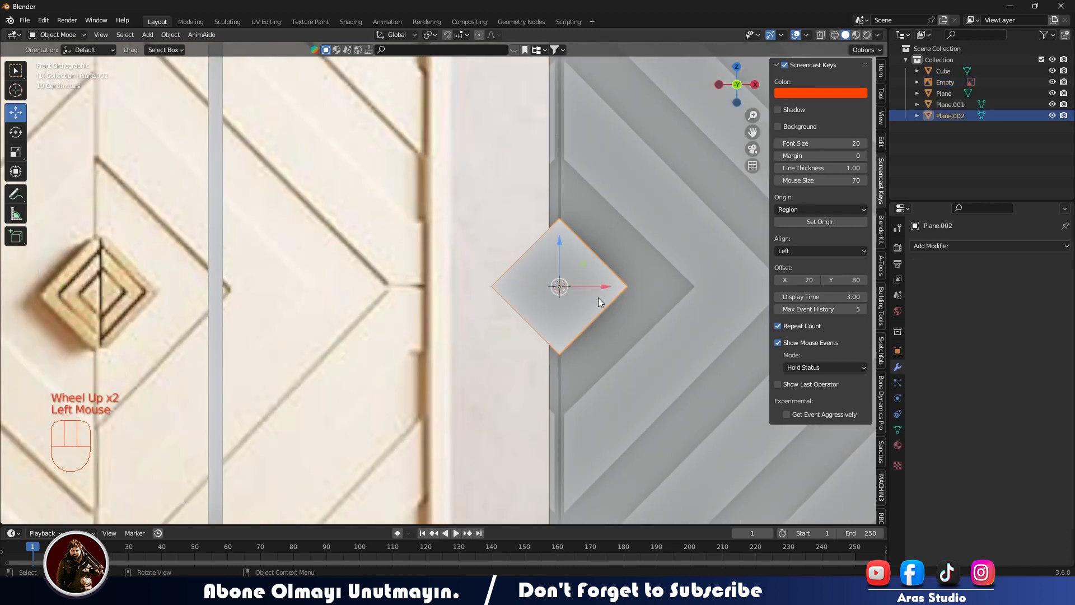
{"action": "key", "text": "Tab"}
{"action": "key", "text": "i"}
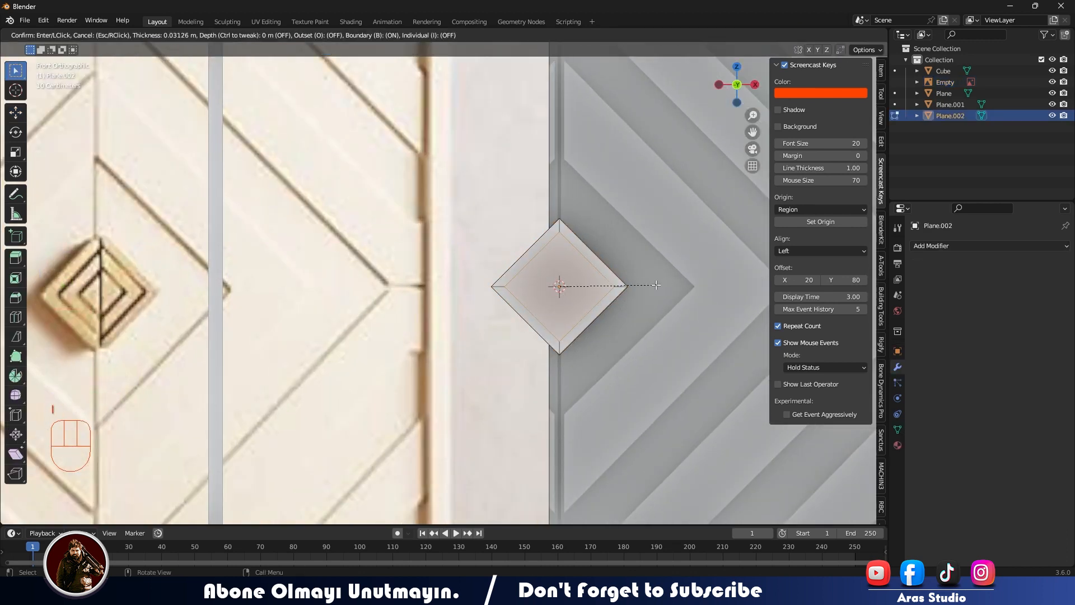
{"action": "left_click", "coordinate": [656, 286]}
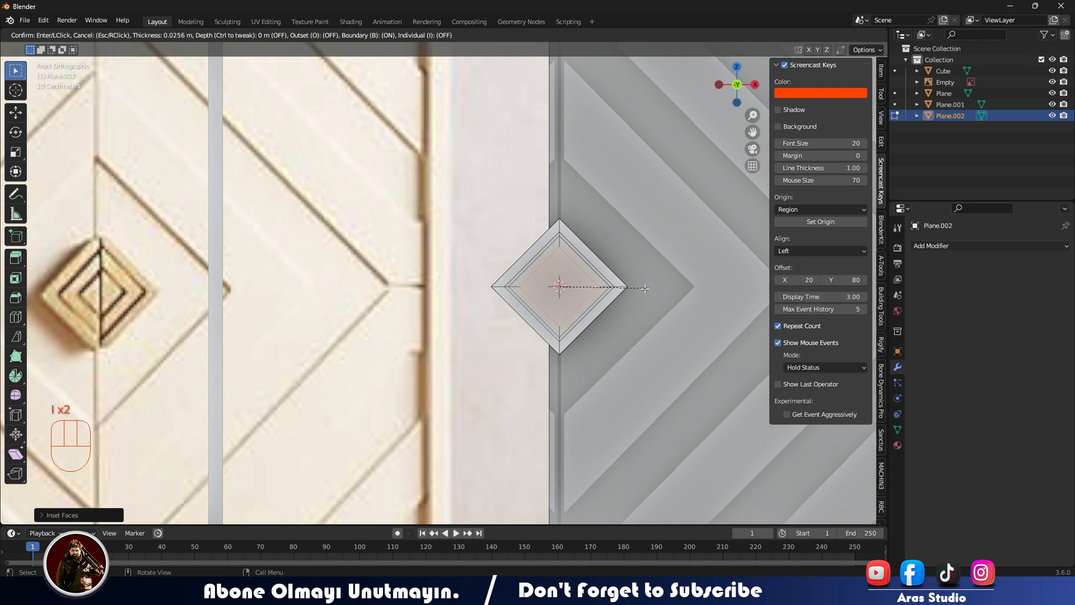
{"action": "key", "text": "i"}
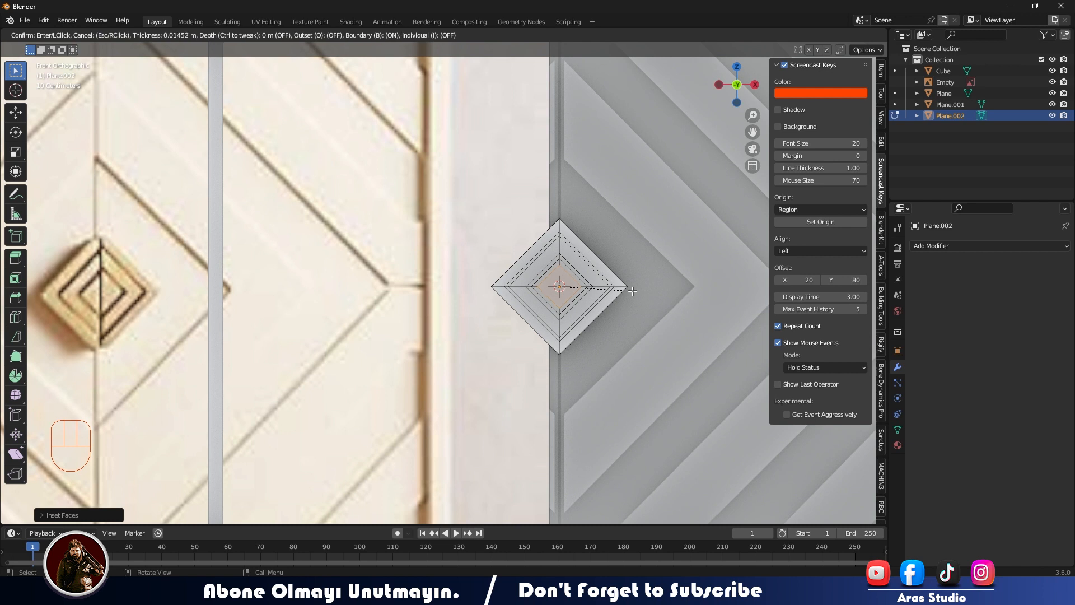
{"action": "left_click", "coordinate": [633, 291]}
Undo the innermost inset and inset the centre face again to form a thin inner ring.
{"action": "middle_click_drag", "start_coordinate": [632, 290], "coordinate": [629, 315]}
{"action": "scroll", "coordinate": [629, 315], "scroll_direction": "up", "scroll_amount": 2}
{"action": "scroll", "coordinate": [629, 315], "scroll_direction": "down", "scroll_amount": 1}
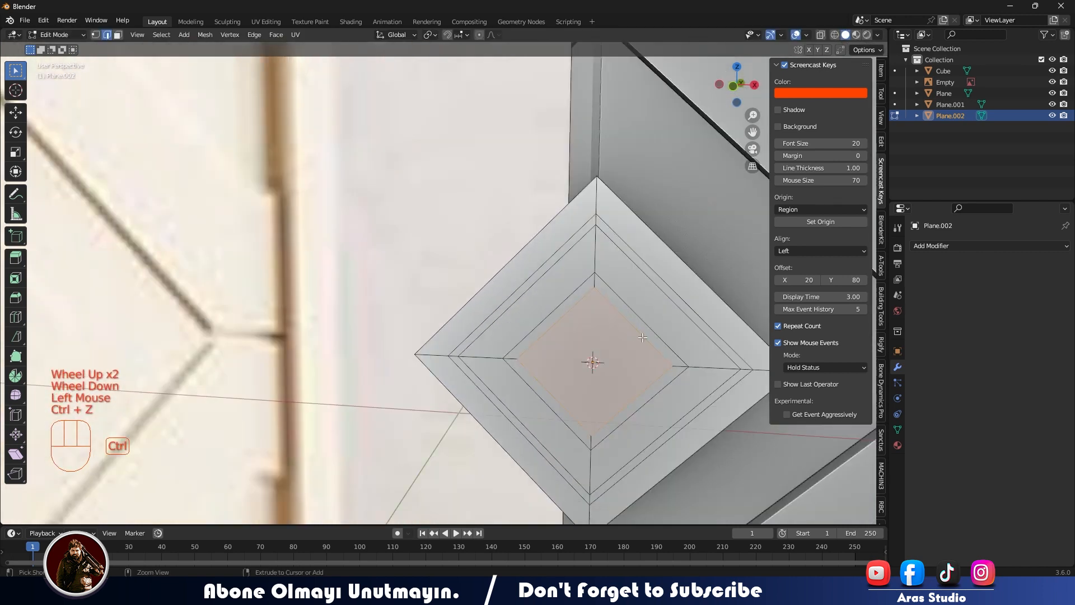
{"action": "key", "text": "ctrl+z"}
{"action": "key", "text": "i"}
{"action": "left_click", "coordinate": [696, 343]}
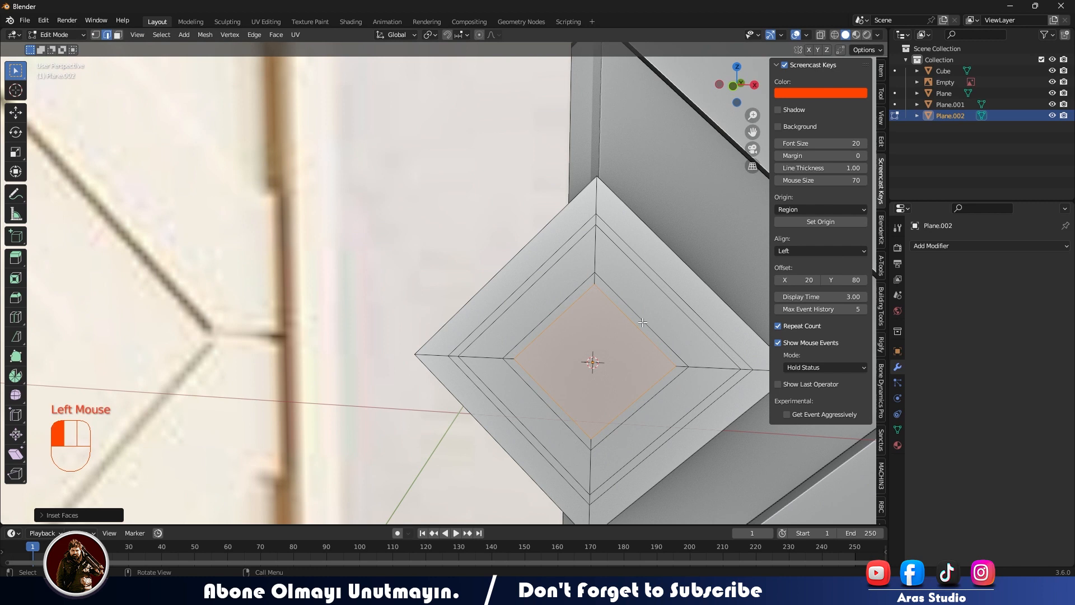
Select the faces of the knob's thin rings and extrude them inward to form grooves.
{"action": "key", "text": "3"}
{"action": "left_click", "coordinate": [639, 339]}
{"action": "left_click", "coordinate": [638, 339]}
{"action": "left_click", "coordinate": [671, 379], "text": "ctrl+shift"}
{"action": "left_click", "coordinate": [591, 288]}
{"action": "left_click", "coordinate": [587, 286], "text": "shift"}
{"action": "left_click", "coordinate": [609, 292]}
{"action": "left_click", "coordinate": [628, 428], "text": "shift"}
{"action": "left_click", "coordinate": [624, 415]}
{"action": "key", "text": "shift+g"}
{"action": "left_click", "coordinate": [648, 379]}
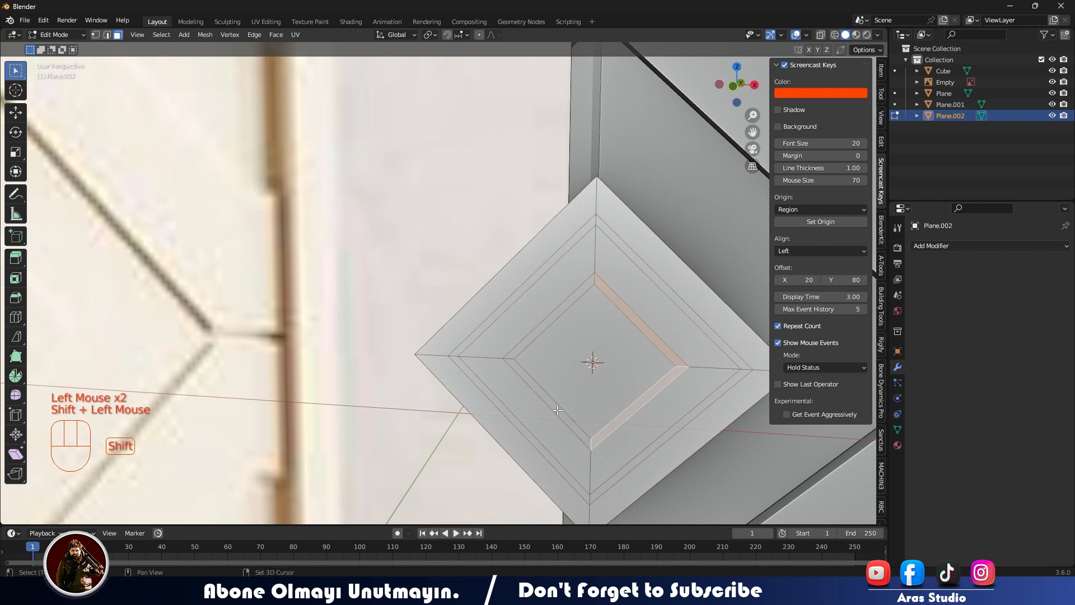
{"action": "middle_click_drag", "start_coordinate": [504, 325], "coordinate": [488, 388]}
{"action": "key", "text": "e"}
{"action": "left_click", "coordinate": [460, 394]}
Extrude the knob's outer edges about 0.058 m along Y towards the door to give it thickness.
{"action": "left_click", "coordinate": [524, 374], "text": "alt+shift"}
{"action": "left_click", "coordinate": [523, 374], "text": "alt+shift"}
{"action": "key", "text": "e"}
{"action": "key", "text": "y"}
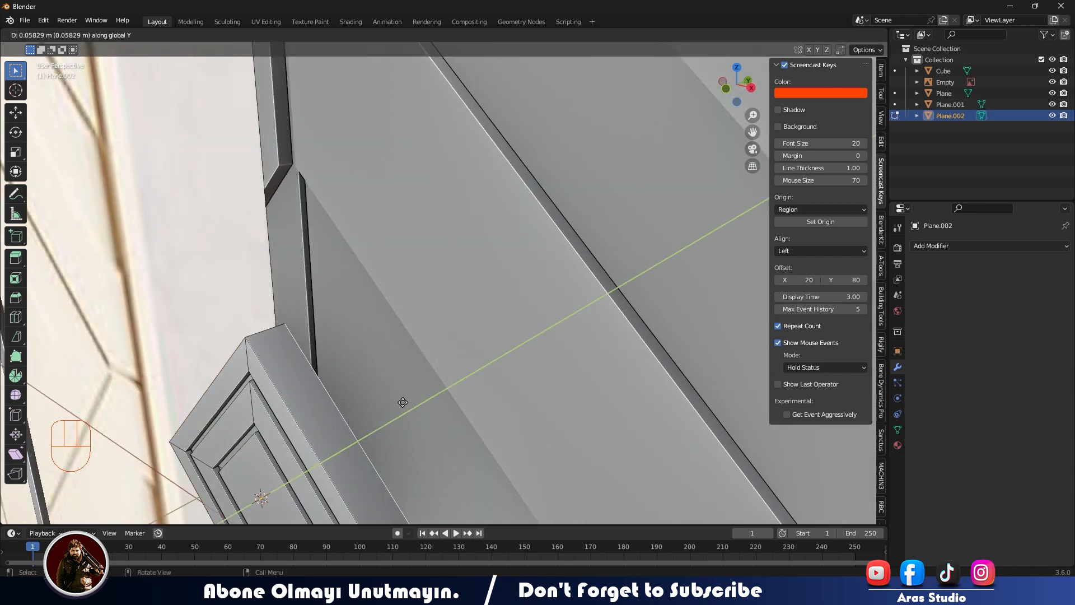
{"action": "middle_click_drag", "start_coordinate": [402, 402], "coordinate": [550, 315]}
{"action": "scroll", "coordinate": [550, 314], "scroll_direction": "down", "scroll_amount": 1}
{"action": "key", "text": "KP_1"}
{"action": "scroll", "coordinate": [607, 288], "scroll_direction": "up", "scroll_amount": 2}
{"action": "scroll", "coordinate": [576, 264], "scroll_direction": "up", "scroll_amount": 2}
{"action": "middle_click_drag", "start_coordinate": [607, 288], "coordinate": [535, 238], "text": "shift"}
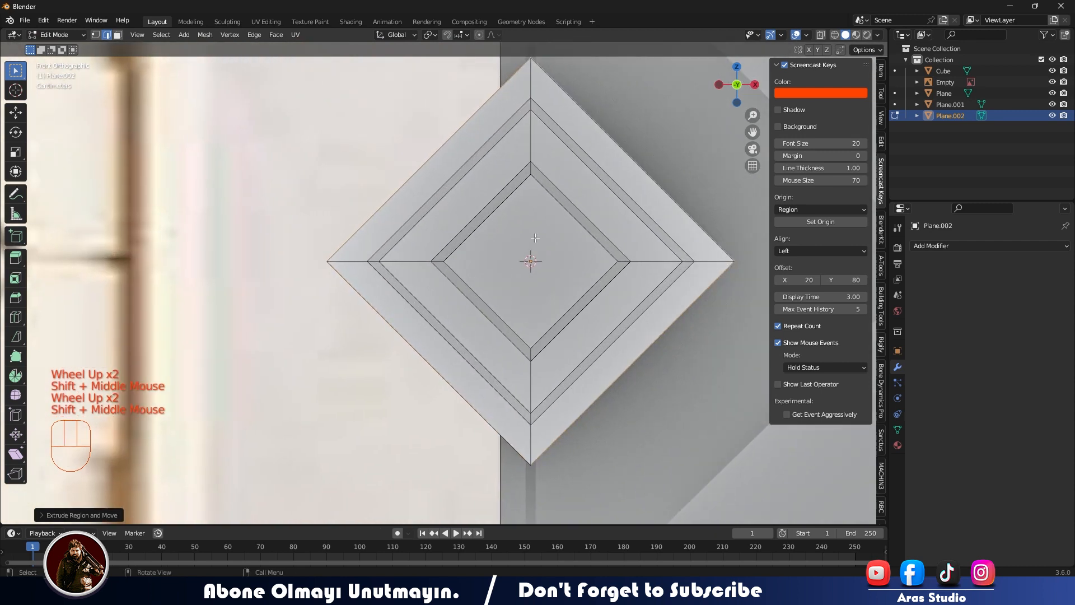
Select the whole knob mesh and bisect it vertically through its centre.
{"action": "key", "text": "Tab"}
{"action": "key", "text": "Tab"}
{"action": "left_click", "coordinate": [545, 237]}
{"action": "key", "text": "q"}
{"action": "left_click", "coordinate": [549, 242]}
{"action": "left_click_drag", "start_coordinate": [530, 147], "coordinate": [531, 298]}
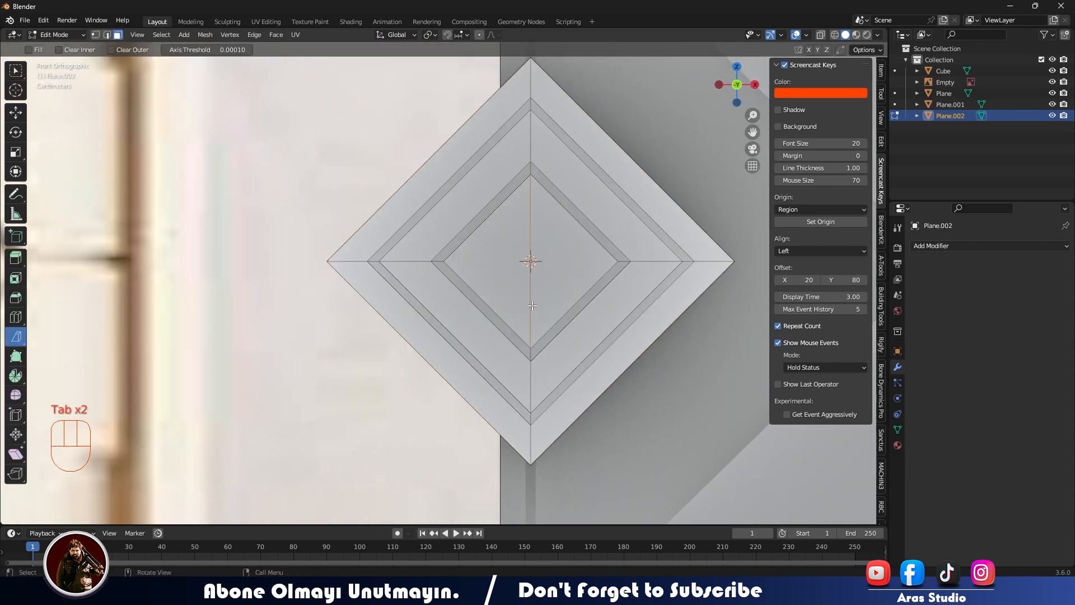
Select all faces of the knob's left half with X-ray on, delete them, and turn X-ray off.
{"action": "key", "text": "alt+z"}
{"action": "left_click_drag", "start_coordinate": [531, 400], "coordinate": [531, 400]}
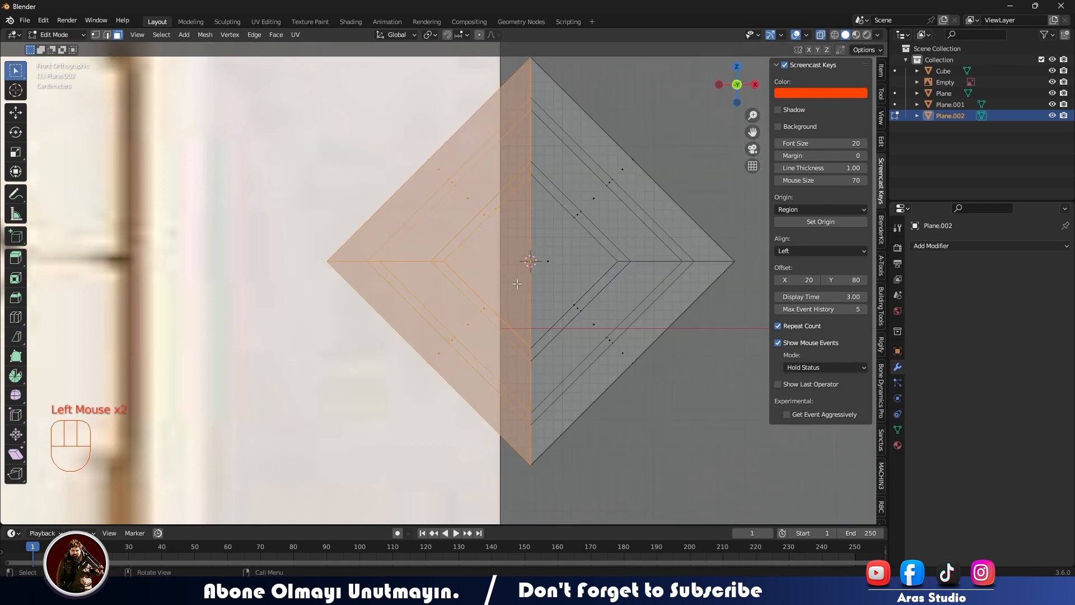
{"action": "key", "text": "x"}
{"action": "left_click", "coordinate": [528, 298]}
{"action": "key", "text": "alt+z"}
{"action": "middle_click_drag", "start_coordinate": [523, 305], "coordinate": [359, 320]}
{"action": "scroll", "coordinate": [562, 348], "scroll_direction": "down", "scroll_amount": 3}
{"action": "scroll", "coordinate": [319, 344], "scroll_direction": "up", "scroll_amount": 1}
{"action": "key", "text": "Tab"}
{"action": "key", "text": "Tab"}
{"action": "left_click", "coordinate": [380, 306]}
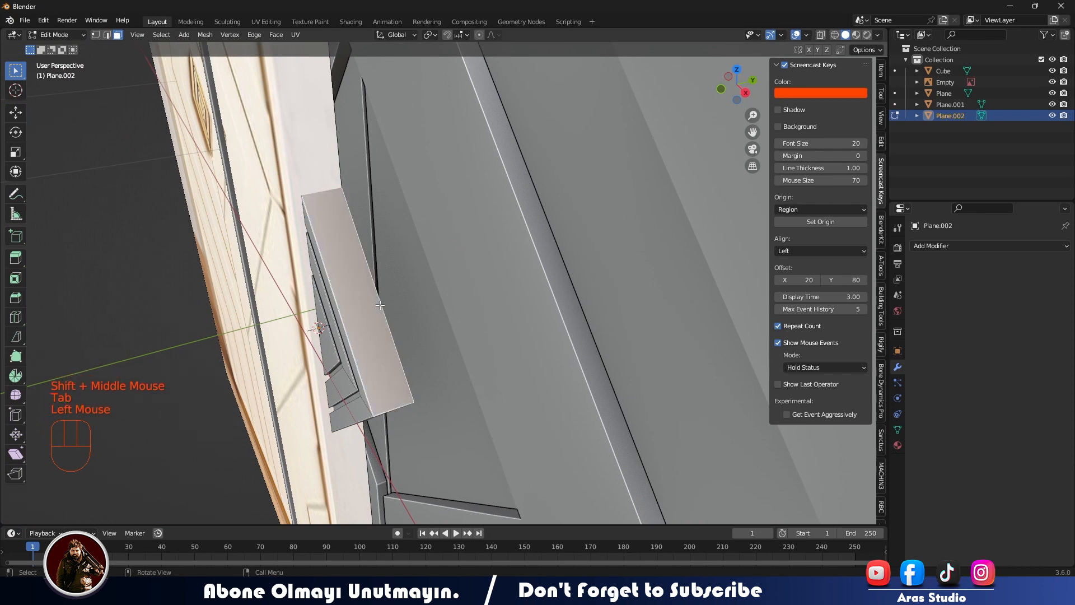
Fill the open cut side of the half knob with a face between its upper and lower edges.
{"action": "key", "text": "Tab"}
{"action": "middle_click_drag", "start_coordinate": [381, 303], "coordinate": [593, 276]}
{"action": "scroll", "coordinate": [593, 276], "scroll_direction": "up", "scroll_amount": 2}
{"action": "middle_click_drag", "start_coordinate": [594, 277], "coordinate": [592, 157], "text": "shift"}
Isolate the half knob, fill its remaining opening with a face, and unhide the other objects.
{"action": "key", "text": "Tab"}
{"action": "left_click", "coordinate": [592, 157]}
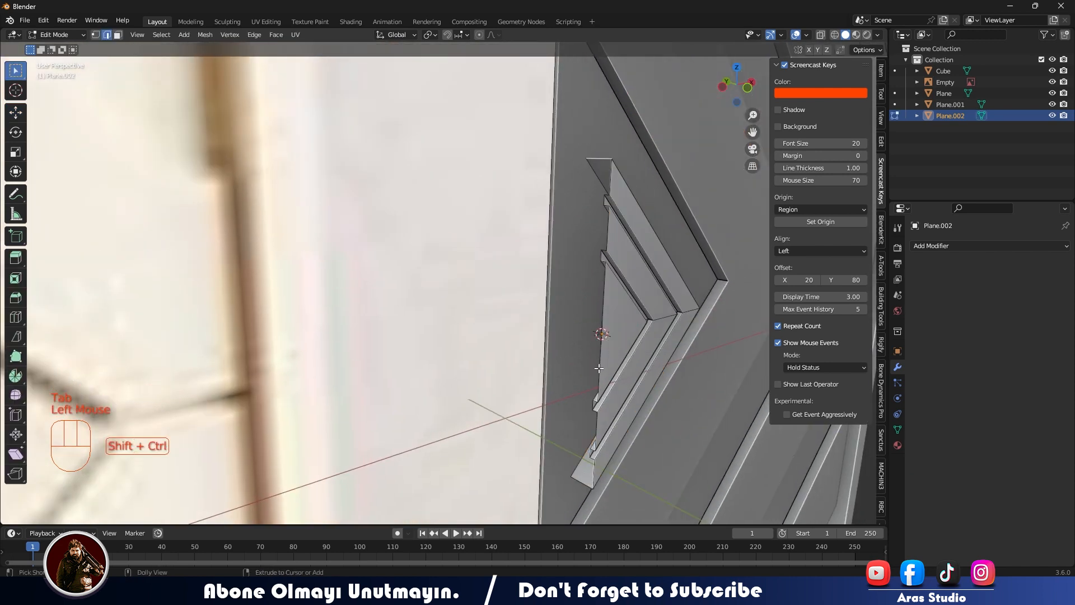
{"action": "left_click", "coordinate": [581, 483], "text": "ctrl+shift"}
{"action": "key", "text": "f"}
{"action": "middle_click_drag", "start_coordinate": [620, 294], "coordinate": [224, 249]}
{"action": "key", "text": "Tab"}
{"action": "scroll", "coordinate": [276, 305], "scroll_direction": "up", "scroll_amount": 2}
{"action": "key", "text": "Tab"}
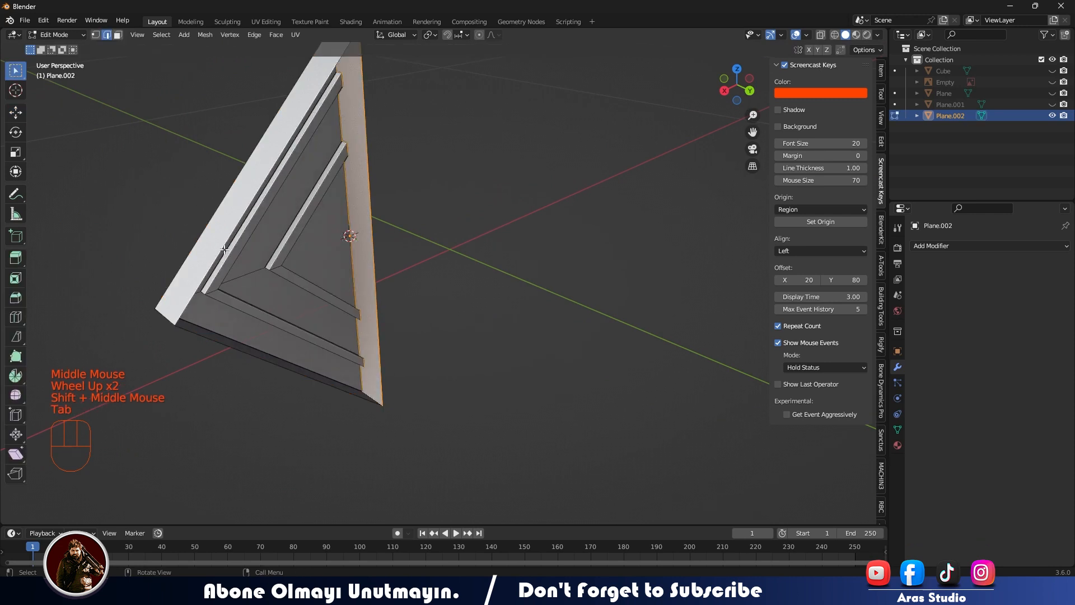
{"action": "key", "text": "f"}
{"action": "left_click", "coordinate": [153, 241]}
{"action": "middle_click_drag", "start_coordinate": [154, 241], "coordinate": [236, 235]}
{"action": "key", "text": "Tab"}
{"action": "scroll", "coordinate": [236, 235], "scroll_direction": "down", "scroll_amount": 1}
{"action": "middle_click_drag", "start_coordinate": [269, 232], "coordinate": [411, 210]}
{"action": "key", "text": "alt+h"}
{"action": "scroll", "coordinate": [329, 293], "scroll_direction": "down", "scroll_amount": 2}
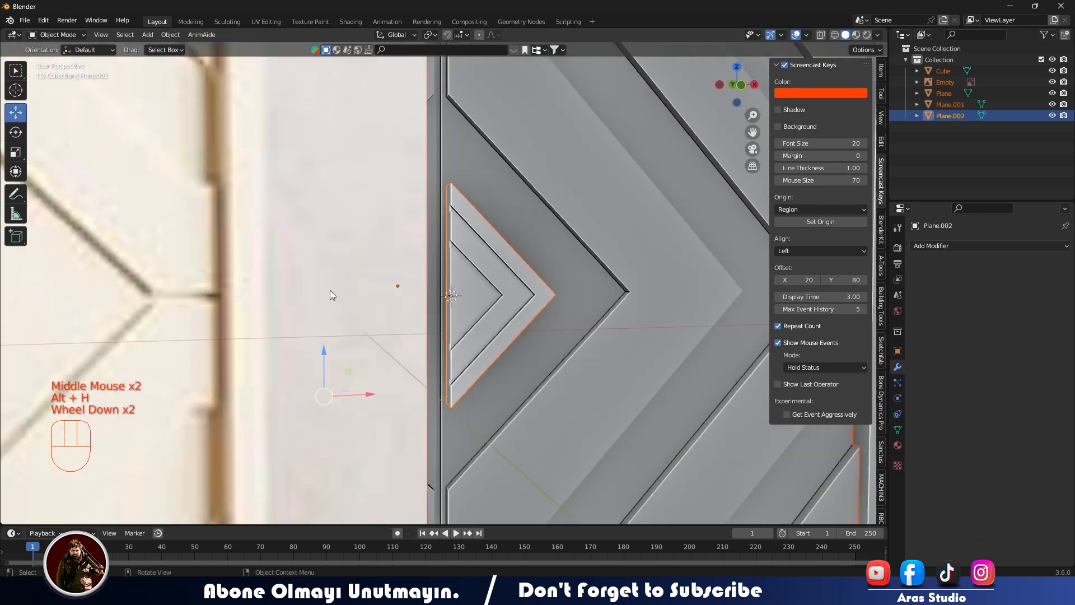
Select only the half knob and apply its object transforms.
{"action": "key", "text": "KP_1"}
{"action": "double_click", "coordinate": [474, 287]}
{"action": "scroll", "coordinate": [475, 284], "scroll_direction": "up", "scroll_amount": 2}
{"action": "middle_click_drag", "start_coordinate": [475, 285], "coordinate": [430, 295]}
{"action": "key", "text": "ctrl+a"}
{"action": "scroll", "coordinate": [412, 311], "scroll_direction": "down", "scroll_amount": 2}
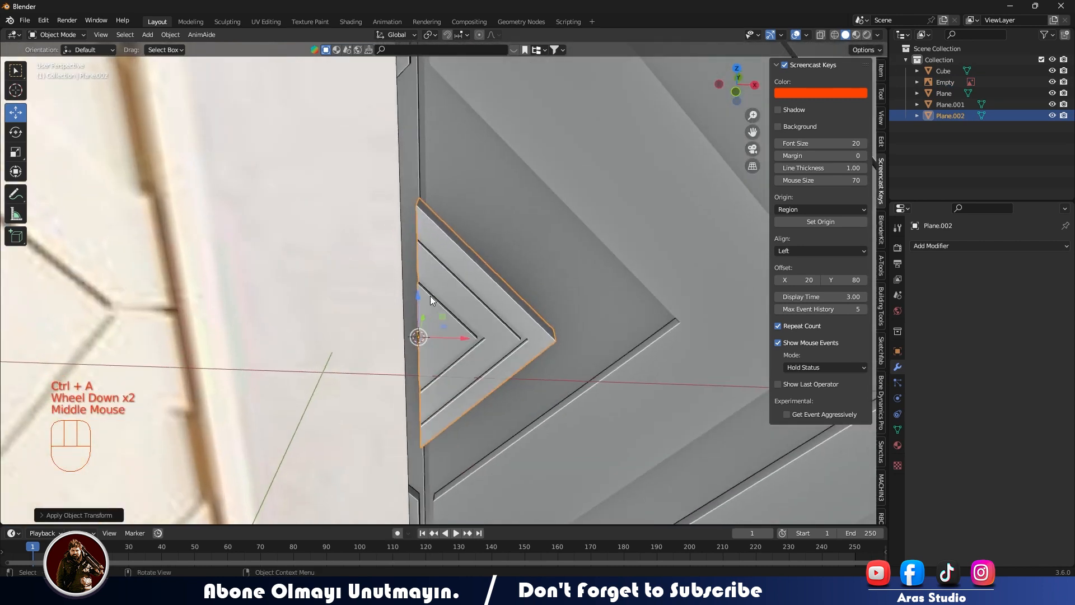
{"action": "key", "text": "KP_1"}
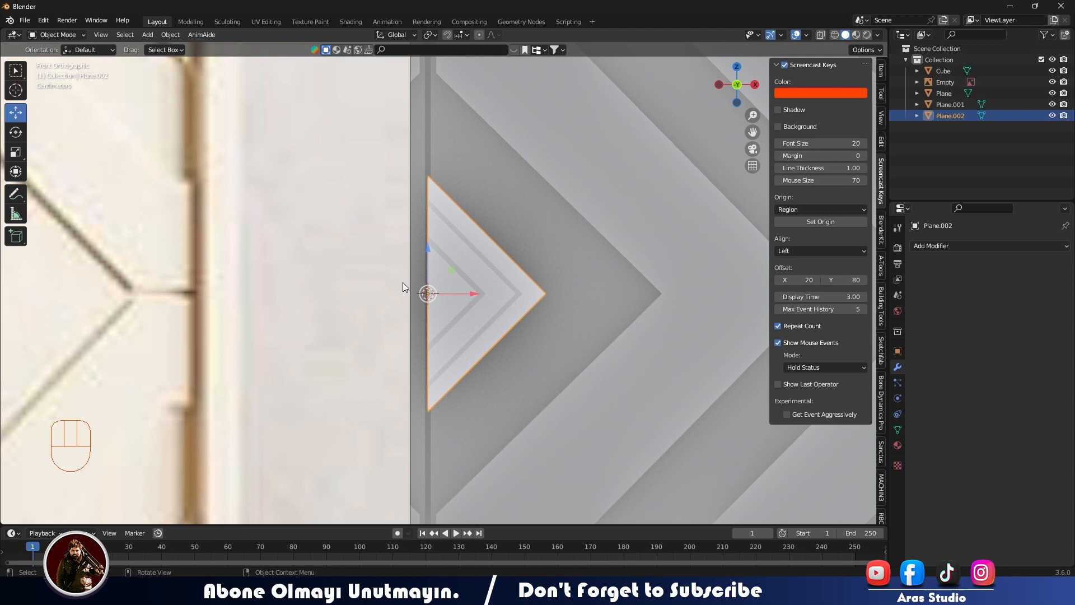
Try a Mirror modifier with different X and Y axes on the half knob, undo the test move and remove the modifier.
{"action": "left_click", "coordinate": [943, 249]}
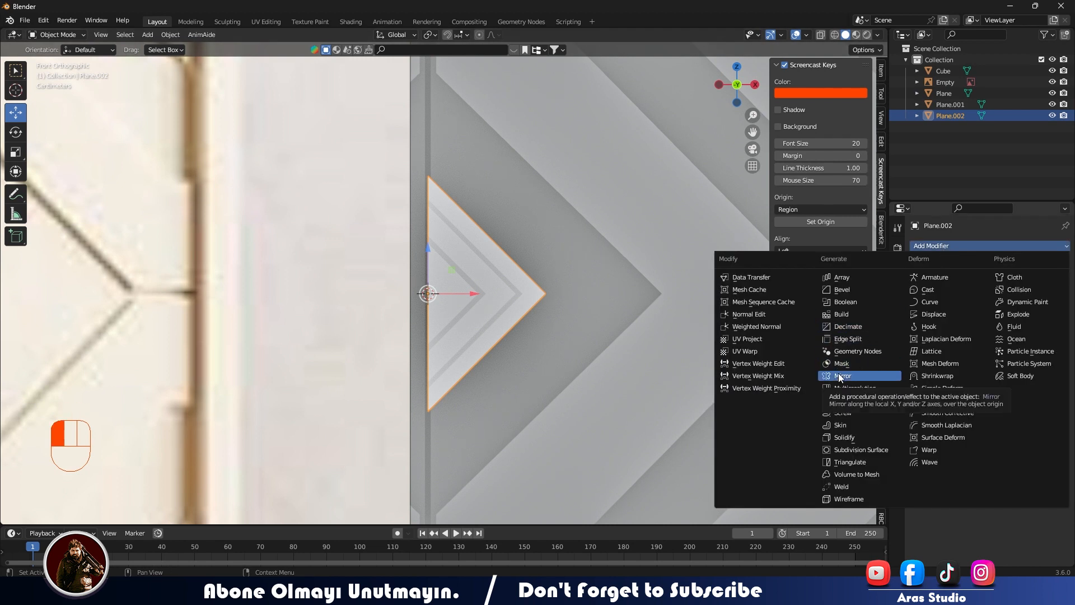
{"action": "left_click", "coordinate": [839, 375]}
{"action": "left_click", "coordinate": [1007, 282]}
{"action": "left_click", "coordinate": [989, 282]}
{"action": "left_click", "coordinate": [1012, 281]}
{"action": "left_click", "coordinate": [985, 281]}
{"action": "left_click", "coordinate": [1009, 283]}
{"action": "left_click", "coordinate": [994, 284]}
{"action": "left_click", "coordinate": [995, 285]}
{"action": "left_click_drag", "start_coordinate": [464, 295], "coordinate": [434, 296]}
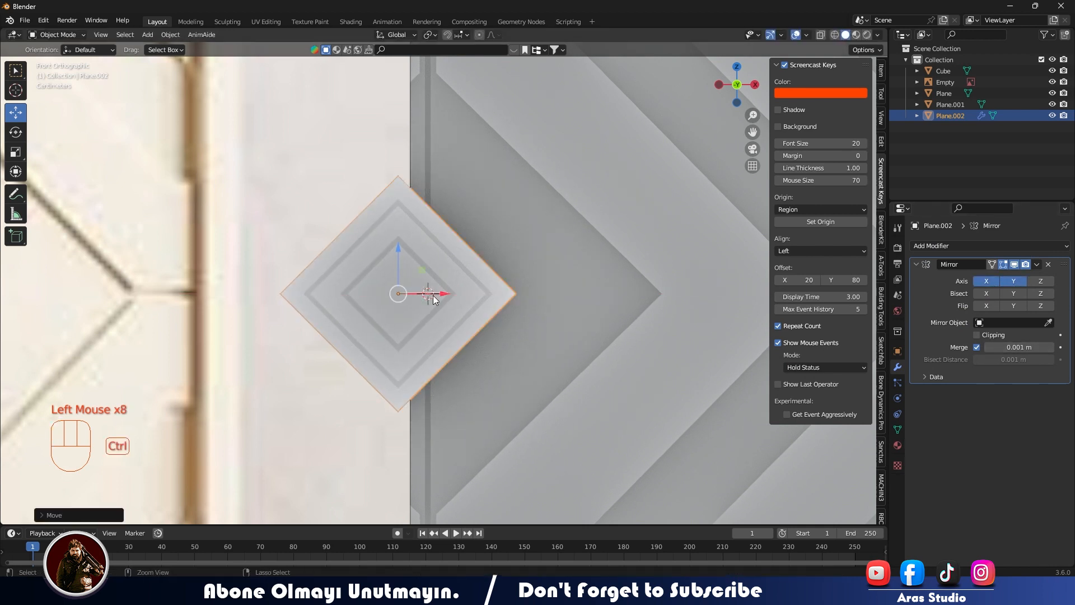
{"action": "key", "text": "ctrl+z"}
{"action": "left_click", "coordinate": [1048, 265]}
Add an empty at the half knob's centre and reselect the half knob.
{"action": "middle_click_drag", "start_coordinate": [456, 306], "coordinate": [450, 322]}
{"action": "key", "text": "shift+a"}
{"action": "mouse_move", "coordinate": [449, 322]}
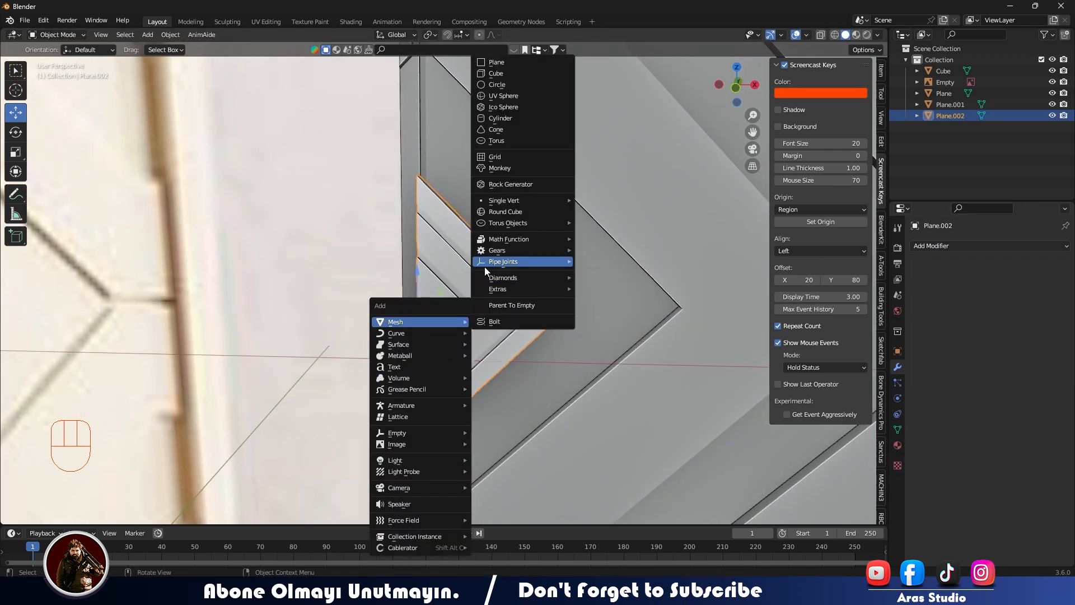
{"action": "left_click", "coordinate": [492, 432]}
{"action": "left_click", "coordinate": [506, 284]}
Try a Mirror modifier on the half knob with the new empty as its mirror object, and remove the modifier.
{"action": "left_click", "coordinate": [952, 246]}
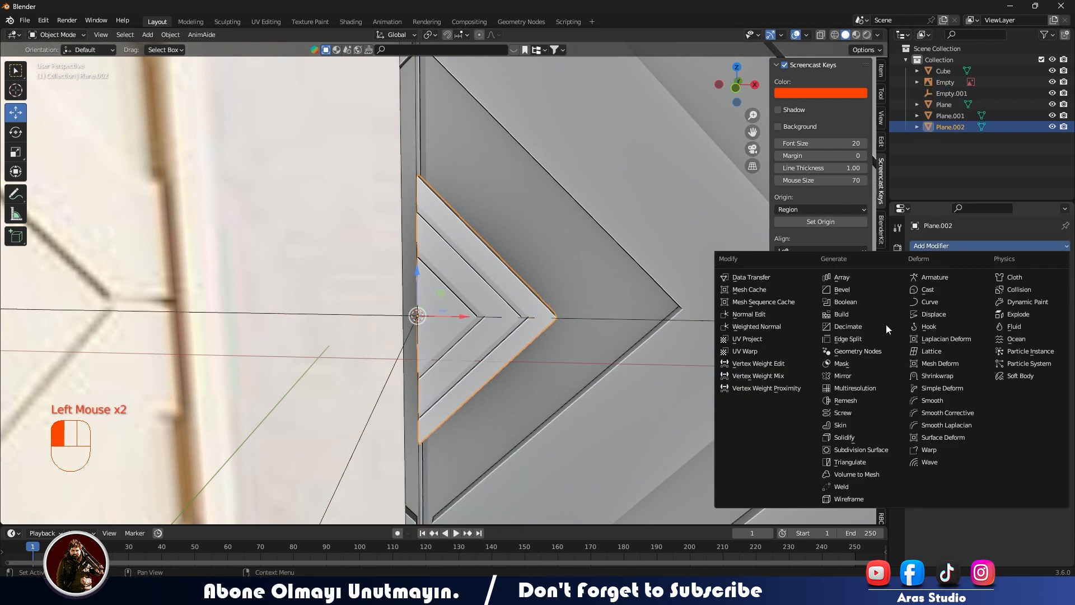
{"action": "left_click", "coordinate": [843, 375]}
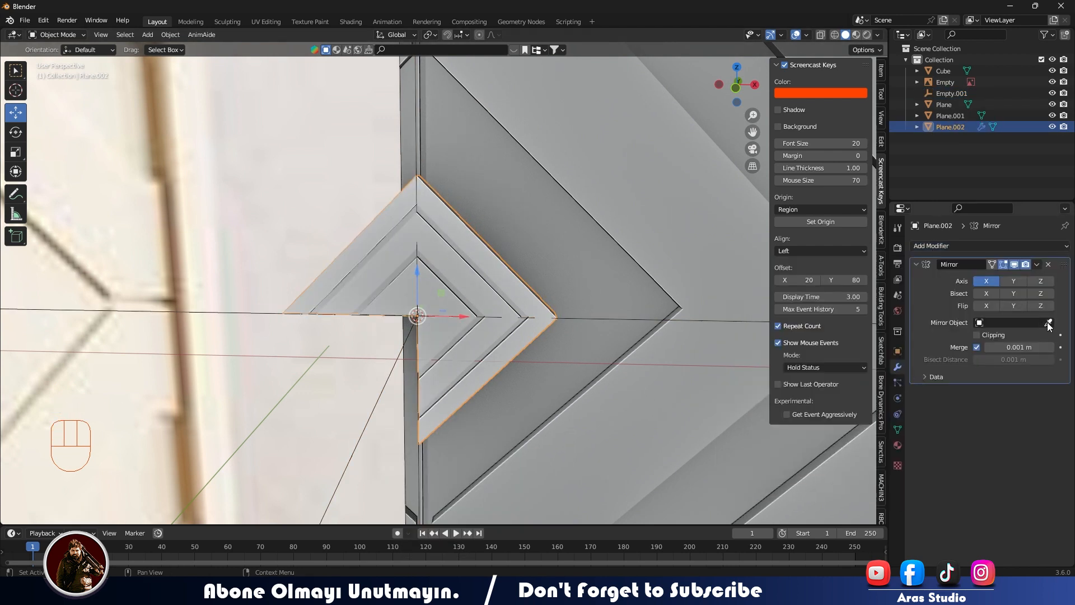
{"action": "left_click", "coordinate": [390, 380]}
{"action": "left_click", "coordinate": [541, 239]}
{"action": "key", "text": "Tab"}
{"action": "middle_click_drag", "start_coordinate": [540, 240], "coordinate": [458, 311]}
{"action": "key", "text": "Tab"}
{"action": "left_click", "coordinate": [398, 281]}
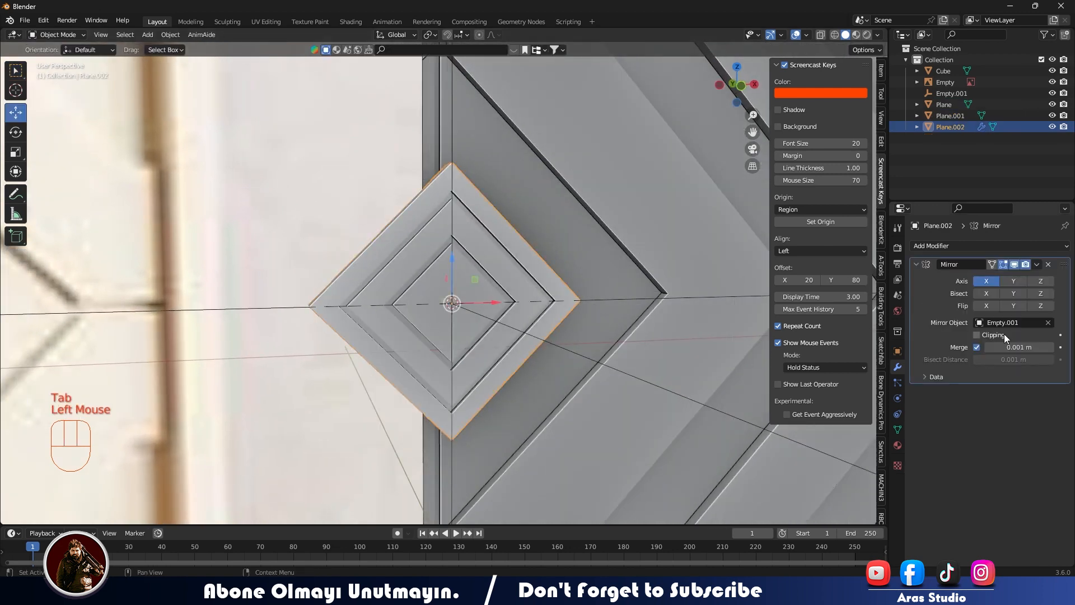
{"action": "left_click", "coordinate": [1048, 264]}
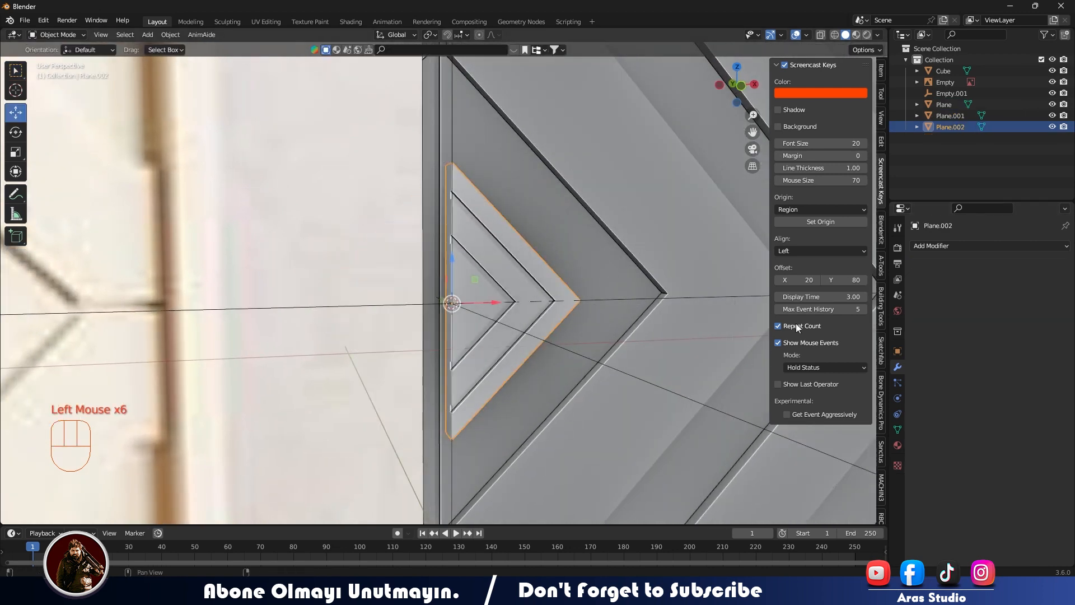
Duplicate the half knob, mirror the copy along the global X axis and slide it into place as the other half.
{"action": "middle_click_drag", "start_coordinate": [526, 285], "coordinate": [508, 288]}
{"action": "key", "text": "shift+d"}
{"action": "right_click", "coordinate": [500, 284]}
{"action": "mouse_move", "coordinate": [504, 422]}
{"action": "left_click", "coordinate": [550, 436]}
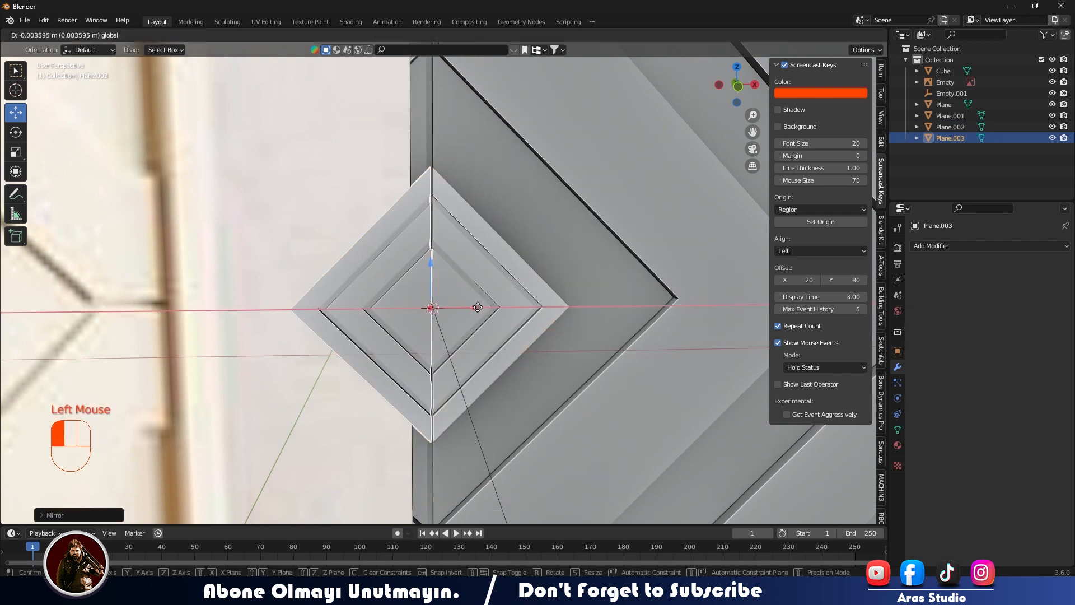
{"action": "left_click", "coordinate": [550, 358]}
In the front view, nudge the original knob half along X against its mirrored copy.
{"action": "key", "text": "KP_1"}
{"action": "scroll", "coordinate": [474, 325], "scroll_direction": "up", "scroll_amount": 2}
{"action": "left_click", "coordinate": [474, 329]}
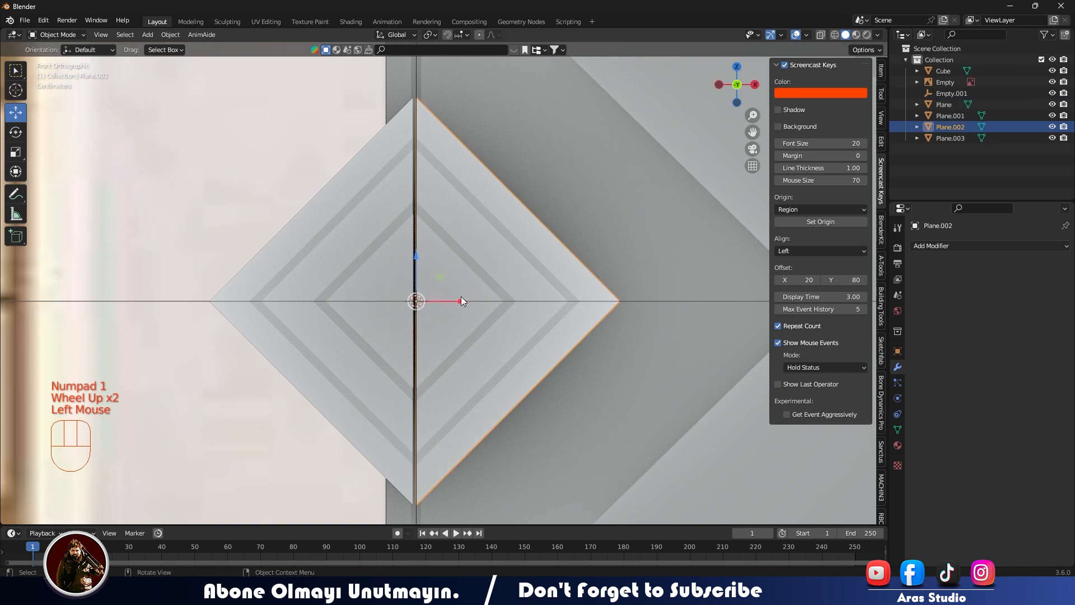
{"action": "left_click", "coordinate": [459, 298]}
Move the reference image along X away from the modelled wardrobe.
{"action": "scroll", "coordinate": [583, 422], "scroll_direction": "down", "scroll_amount": 2}
{"action": "scroll", "coordinate": [492, 374], "scroll_direction": "down", "scroll_amount": 5}
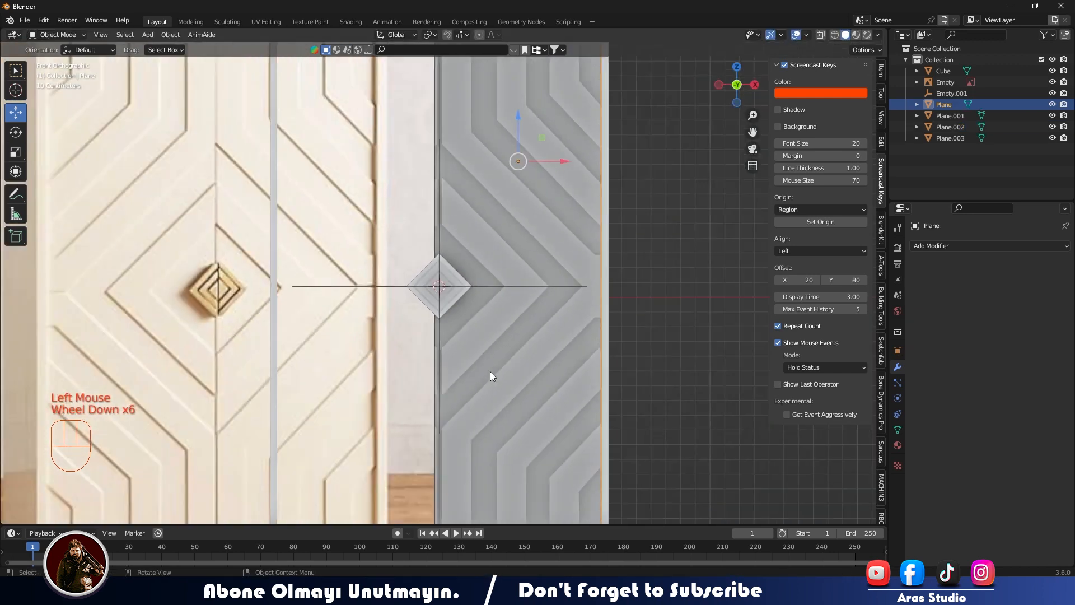
{"action": "middle_click_drag", "start_coordinate": [488, 367], "coordinate": [448, 378]}
{"action": "scroll", "coordinate": [448, 378], "scroll_direction": "down", "scroll_amount": 3}
{"action": "left_click", "coordinate": [293, 297]}
{"action": "left_click_drag", "start_coordinate": [361, 288], "coordinate": [227, 286]}
{"action": "left_click", "coordinate": [327, 318]}
{"action": "middle_click_drag", "start_coordinate": [325, 318], "coordinate": [285, 330]}
Add a cylinder at the knob's centre, scale it down to fit within the knob and rotate its axis front to back.
{"action": "scroll", "coordinate": [437, 322], "scroll_direction": "up", "scroll_amount": 6}
{"action": "middle_click_drag", "start_coordinate": [437, 325], "coordinate": [452, 359]}
{"action": "key", "text": "shift+a"}
{"action": "mouse_move", "coordinate": [451, 248]}
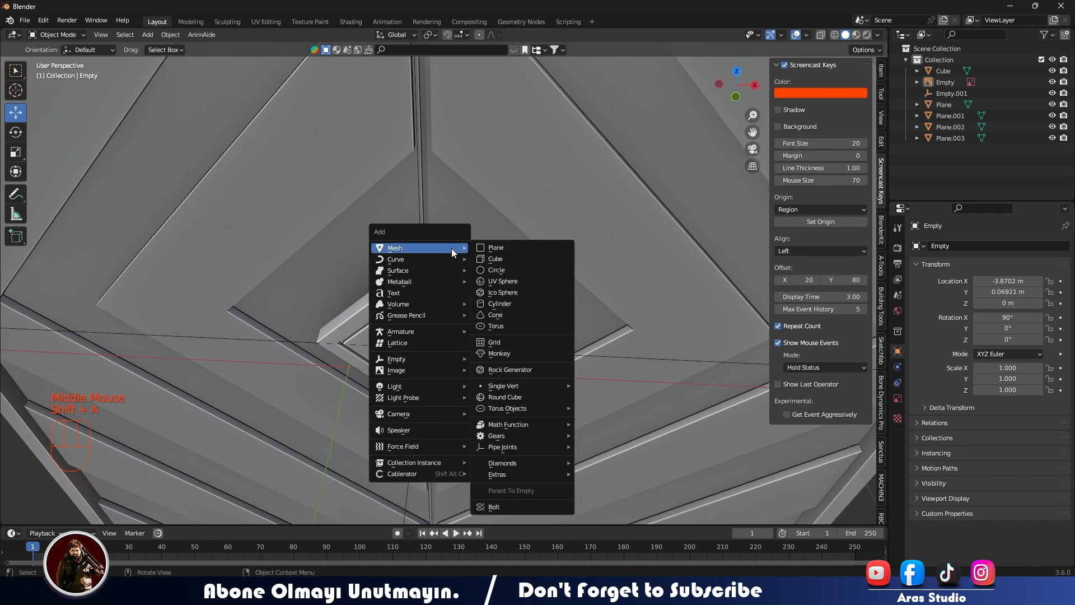
{"action": "left_click", "coordinate": [498, 302]}
{"action": "key", "text": "s"}
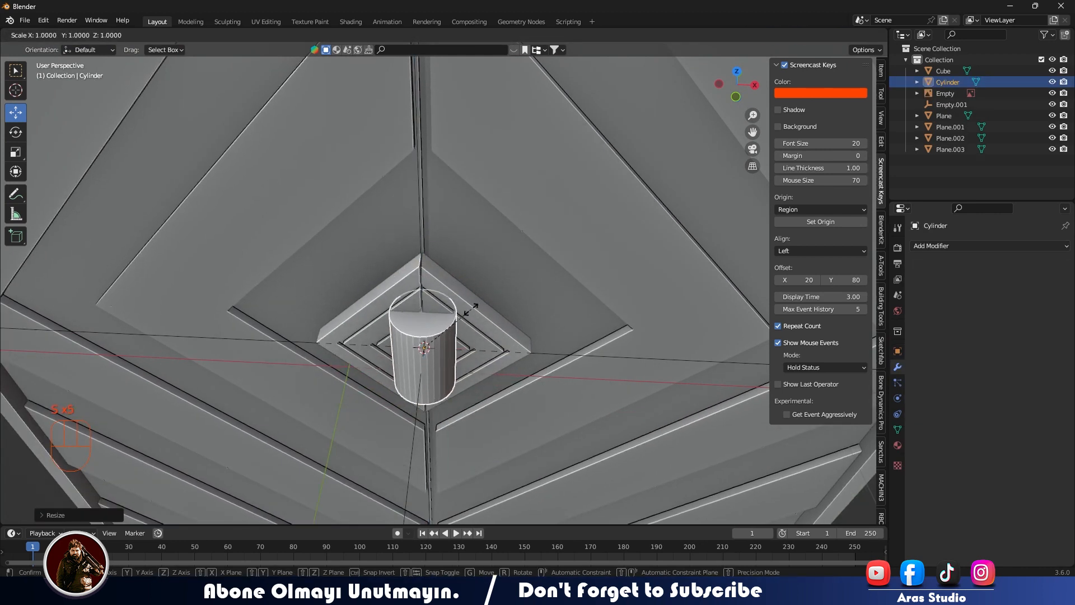
{"action": "left_click", "coordinate": [474, 307]}
{"action": "key", "text": "r"}
{"action": "left_click", "coordinate": [492, 275]}
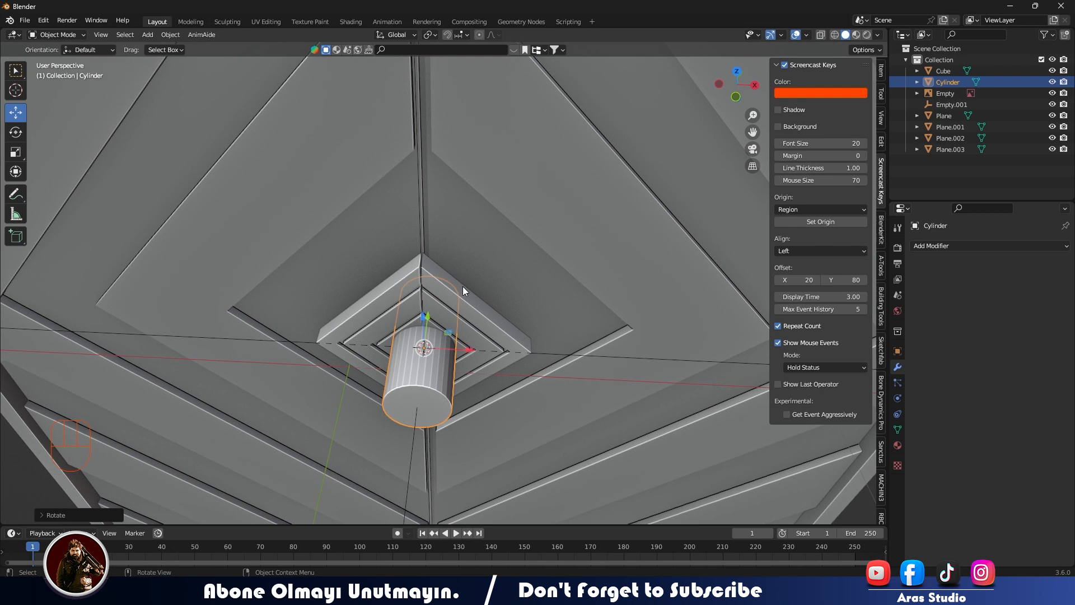
Isolate the new cylinder and view it from the front.
{"action": "scroll", "coordinate": [465, 287], "scroll_direction": "down", "scroll_amount": 3}
{"action": "key", "text": "shift+h"}
{"action": "scroll", "coordinate": [468, 336], "scroll_direction": "up", "scroll_amount": 3}
{"action": "key", "text": "KP_1"}
{"action": "scroll", "coordinate": [469, 339], "scroll_direction": "up", "scroll_amount": 3}
{"action": "middle_click_drag", "start_coordinate": [528, 297], "coordinate": [584, 321], "text": "shift"}
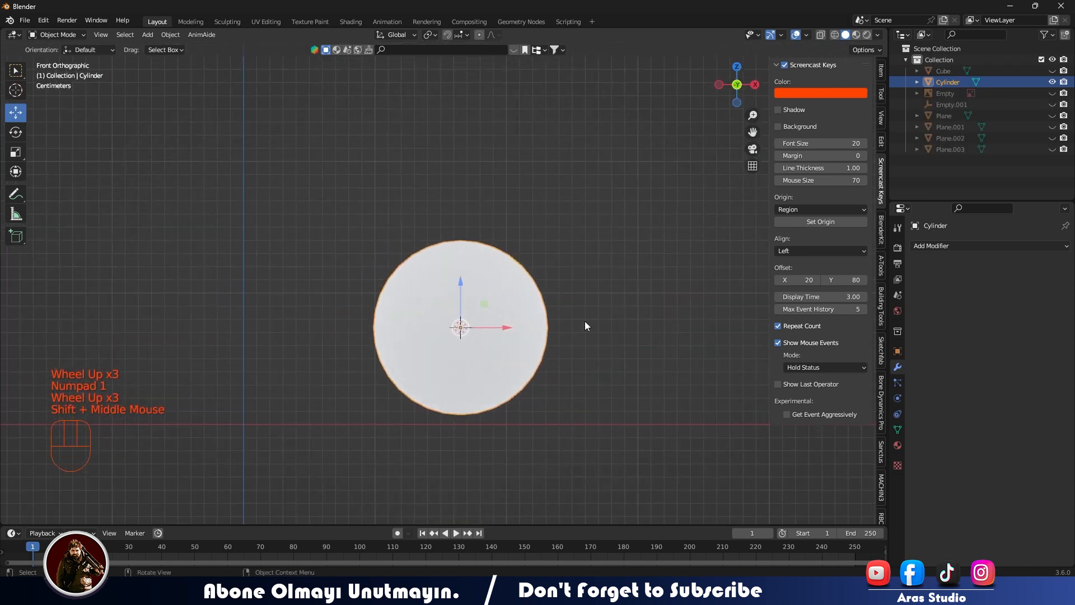
Bisect the whole cylinder mesh with a vertical cut through its centre.
{"action": "key", "text": "a"}
{"action": "key", "text": "Tab"}
{"action": "key", "text": "a"}
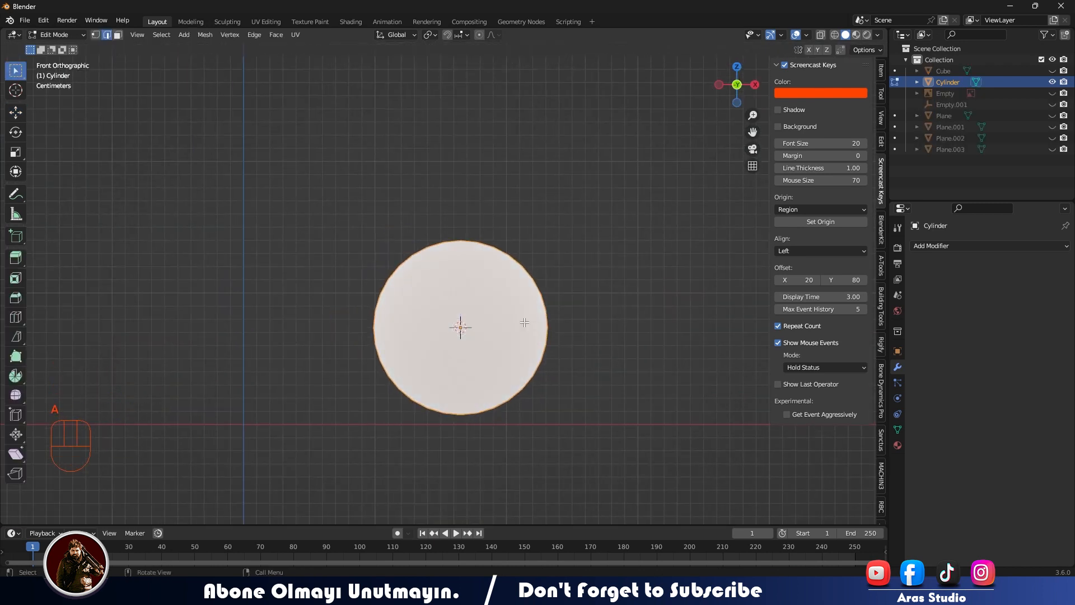
{"action": "key", "text": "q"}
{"action": "left_click", "coordinate": [491, 274]}
{"action": "left_click_drag", "start_coordinate": [460, 444], "coordinate": [461, 447], "text": "ctrl"}
{"action": "key", "text": "ctrl+space"}
{"action": "key", "text": "ctrl+space"}
{"action": "key", "text": "ctrl+space"}
{"action": "mouse_move", "coordinate": [511, 375]}
{"action": "middle_mouse_down"}
{"action": "mouse_move", "coordinate": [476, 427]}
{"action": "mouse_move", "coordinate": [511, 373]}
{"action": "middle_mouse_up"}
{"action": "scroll", "coordinate": [475, 427], "scroll_direction": "up", "scroll_amount": 1}
{"action": "scroll", "coordinate": [476, 427], "scroll_direction": "down", "scroll_amount": 2}
{"action": "scroll", "coordinate": [510, 374], "scroll_direction": "up", "scroll_amount": 3}
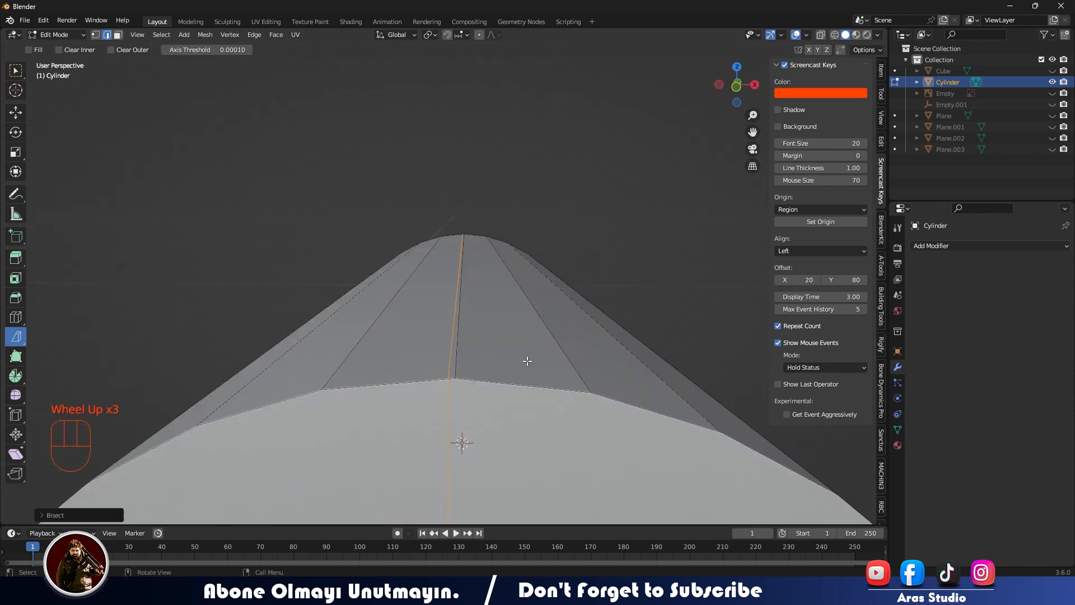
Delete the vertices of the cylinder's left half as seen from the front, including those at the back.
{"action": "scroll", "coordinate": [527, 361], "scroll_direction": "down", "scroll_amount": 3}
{"action": "key", "text": "KP_1"}
{"action": "key", "text": "a"}
{"action": "key", "text": "alt+z"}
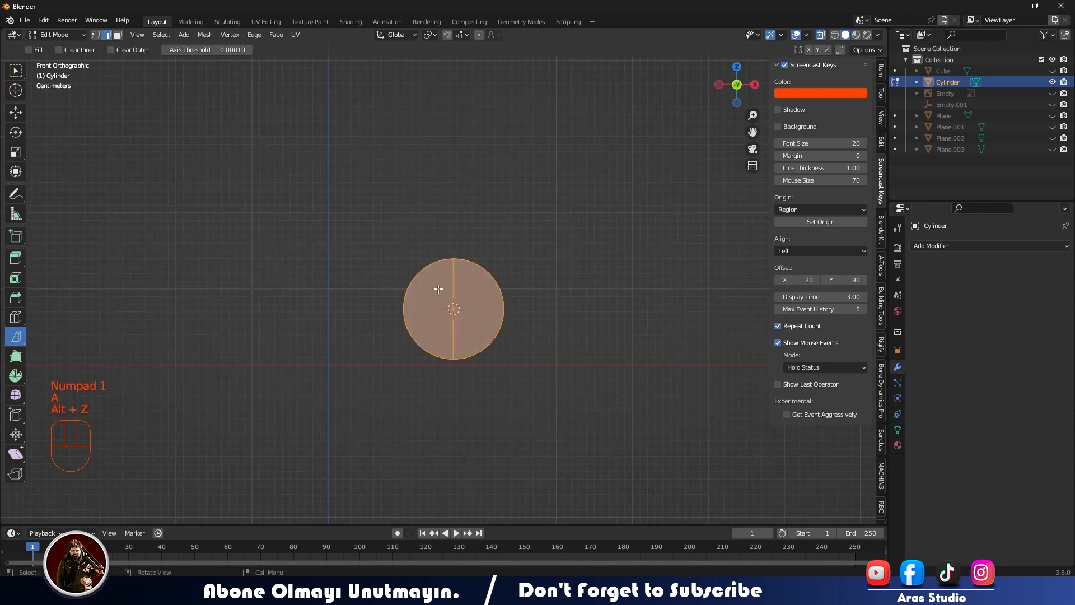
{"action": "left_click_drag", "start_coordinate": [373, 235], "coordinate": [336, 280]}
{"action": "left_click_drag", "start_coordinate": [393, 223], "coordinate": [453, 424]}
{"action": "key", "text": "x"}
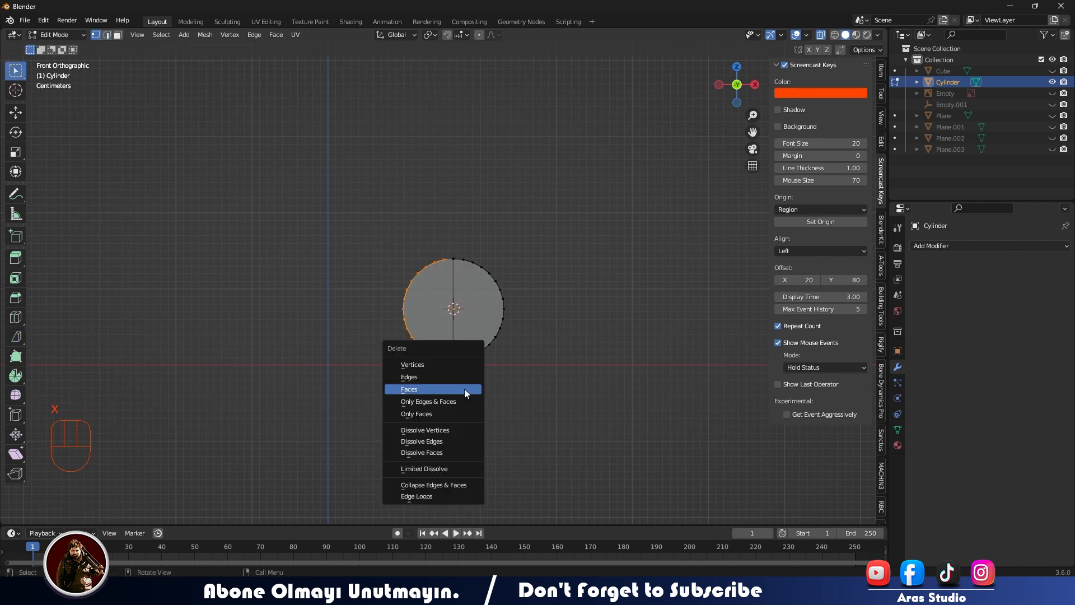
{"action": "left_click", "coordinate": [465, 362]}
Return the half cylinder to Object Mode and unhide the other objects.
{"action": "middle_click_drag", "start_coordinate": [412, 367], "coordinate": [592, 456]}
{"action": "key", "text": "alt+z"}
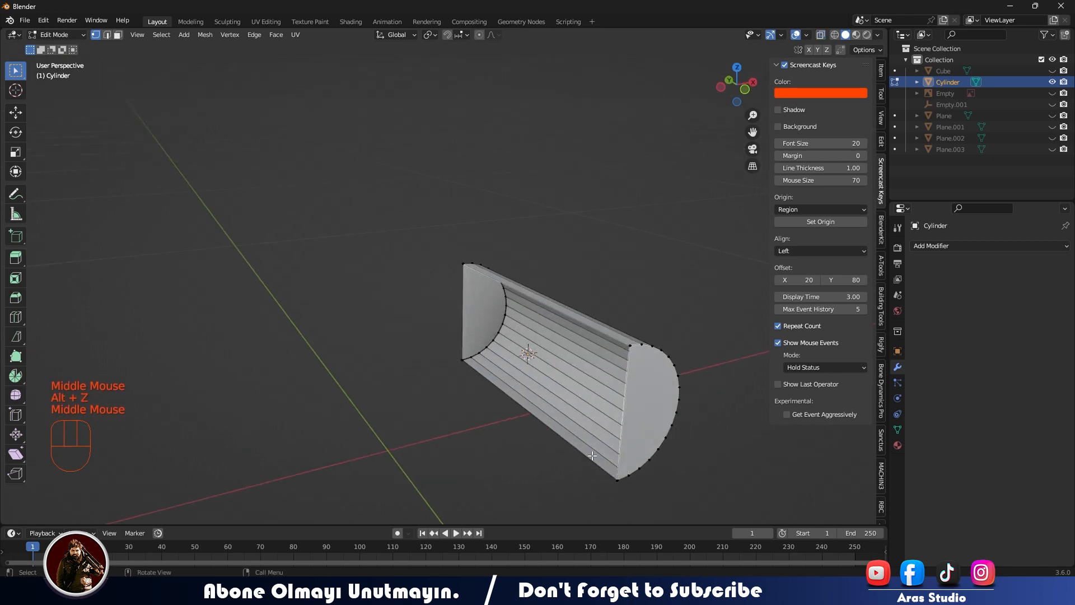
{"action": "middle_click_drag", "start_coordinate": [506, 350], "coordinate": [291, 359]}
{"action": "key", "text": "Tab"}
{"action": "left_click", "coordinate": [401, 404]}
{"action": "right_click", "coordinate": [414, 236]}
{"action": "left_click", "coordinate": [428, 192]}
{"action": "left_click", "coordinate": [428, 192]}
{"action": "left_click", "coordinate": [422, 391]}
{"action": "key", "text": "alt+h"}
Move the half cylinder along the Y axis at the knob's centre, using X-ray to see it through the knob.
{"action": "left_click", "coordinate": [287, 349]}
{"action": "left_click_drag", "start_coordinate": [331, 323], "coordinate": [378, 340]}
{"action": "middle_click_drag", "start_coordinate": [378, 340], "coordinate": [574, 371]}
{"action": "scroll", "coordinate": [456, 387], "scroll_direction": "down", "scroll_amount": 2}
{"action": "middle_click_drag", "start_coordinate": [472, 357], "coordinate": [484, 304]}
{"action": "scroll", "coordinate": [479, 325], "scroll_direction": "up", "scroll_amount": 2}
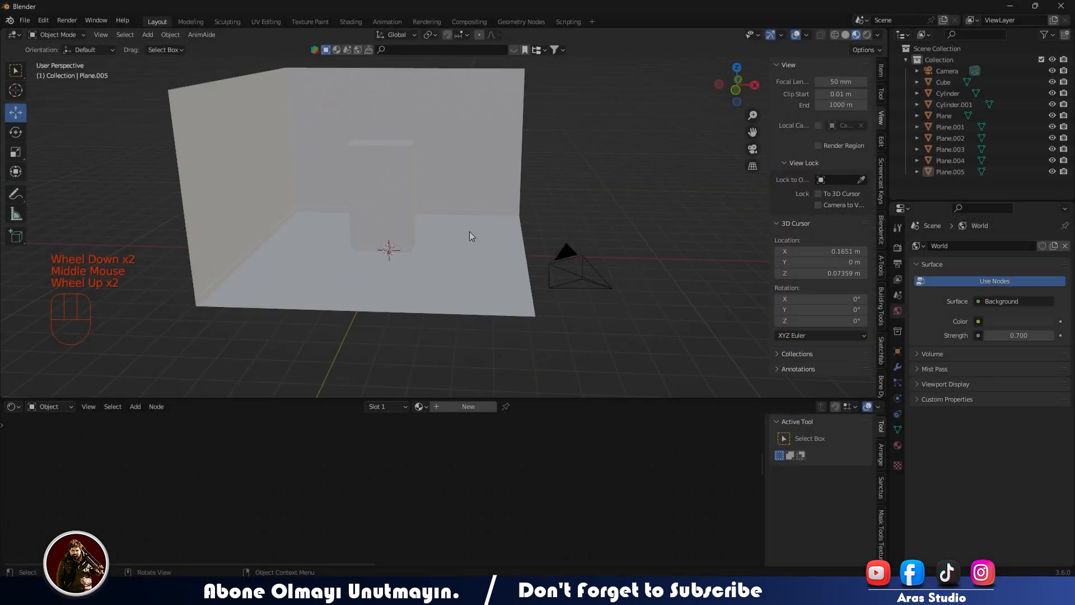
Switch the viewport to solid shading and select the room's floor object.
{"action": "middle_click_drag", "start_coordinate": [469, 231], "coordinate": [867, 41]}
{"action": "left_click", "coordinate": [846, 35]}
{"action": "mouse_move", "coordinate": [455, 271]}
{"action": "middle_mouse_down"}
{"action": "mouse_move", "coordinate": [427, 261]}
{"action": "mouse_move", "coordinate": [515, 252]}
{"action": "middle_mouse_up"}
{"action": "scroll", "coordinate": [477, 256], "scroll_direction": "up", "scroll_amount": 3}
{"action": "middle_click_drag", "start_coordinate": [515, 252], "coordinate": [540, 263], "text": "shift"}
{"action": "mouse_move", "coordinate": [540, 263]}
{"action": "middle_mouse_down"}
{"action": "mouse_move", "coordinate": [570, 266]}
{"action": "mouse_move", "coordinate": [476, 258]}
{"action": "middle_mouse_up"}
{"action": "scroll", "coordinate": [552, 261], "scroll_direction": "down", "scroll_amount": 2}
{"action": "left_click", "coordinate": [475, 260]}
{"action": "scroll", "coordinate": [474, 261], "scroll_direction": "up", "scroll_amount": 2}
{"action": "left_click", "coordinate": [517, 376]}
{"action": "scroll", "coordinate": [517, 375], "scroll_direction": "down", "scroll_amount": 3}
Rename the floor's material to TABAN.001.
{"action": "left_click", "coordinate": [427, 411]}
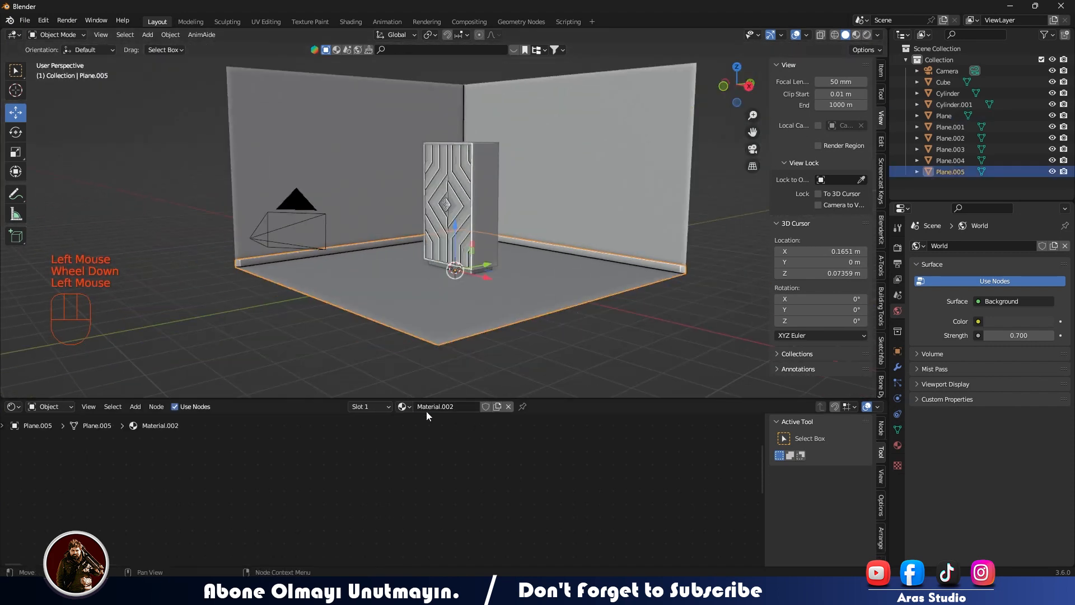
{"action": "scroll", "coordinate": [535, 487], "scroll_direction": "down", "scroll_amount": 6}
{"action": "key", "text": "Home"}
{"action": "scroll", "coordinate": [379, 456], "scroll_direction": "up", "scroll_amount": 3}
Run Principled Texture Setup on the floor's Principled BSDF with all images of the 1K classic parquet texture.
{"action": "middle_click_drag", "start_coordinate": [379, 455], "coordinate": [587, 495], "text": "shift"}
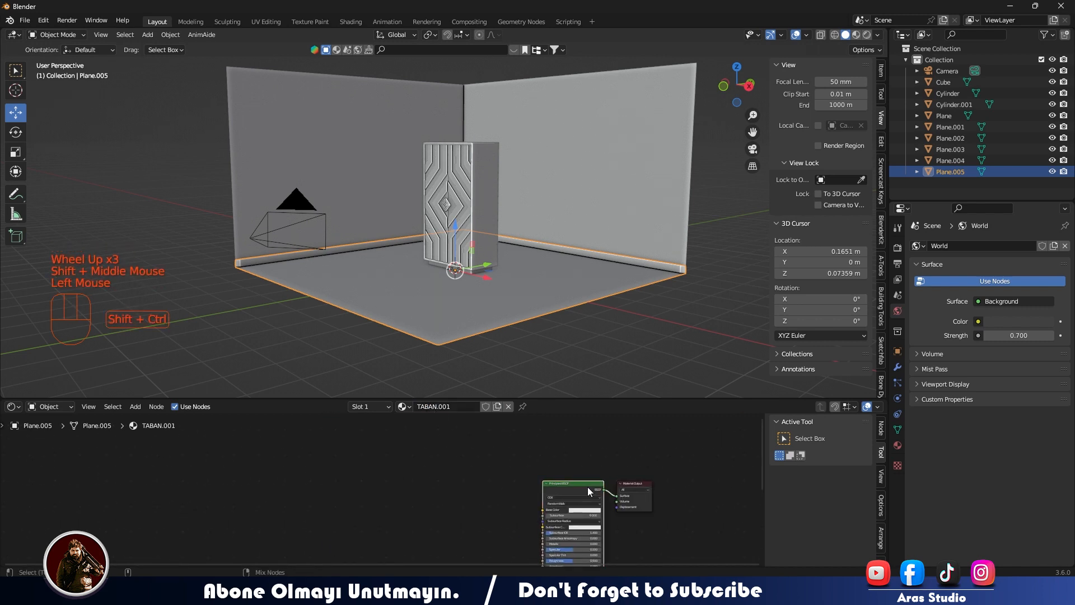
{"action": "key", "text": "ctrl+shift+t"}
{"action": "left_click", "coordinate": [335, 85]}
{"action": "double_click", "coordinate": [436, 160]}
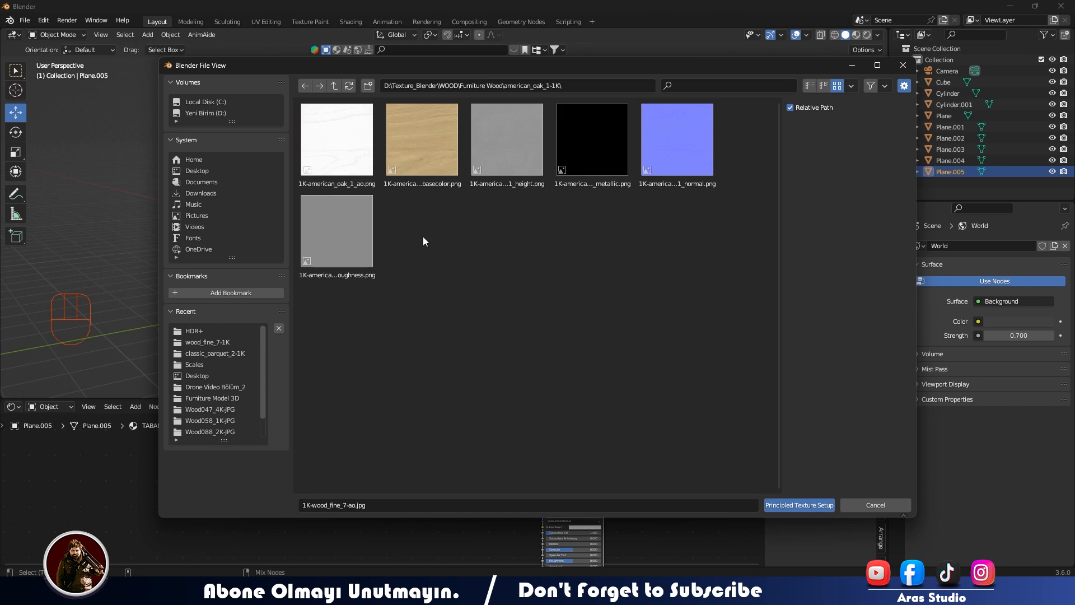
{"action": "left_click", "coordinate": [335, 85]}
{"action": "double_click", "coordinate": [540, 145]}
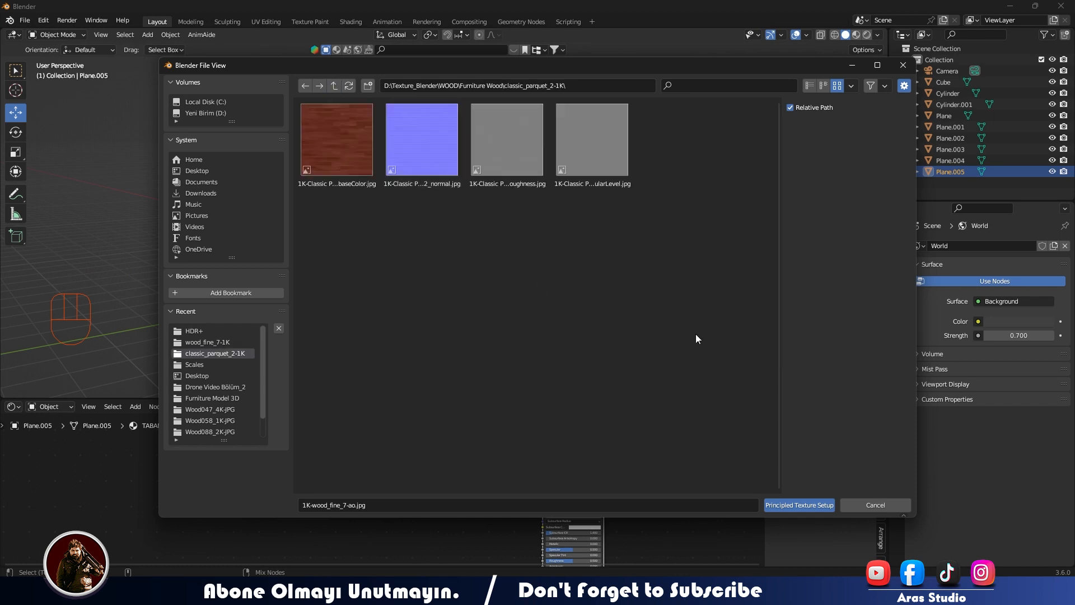
{"action": "left_click_drag", "start_coordinate": [695, 333], "coordinate": [339, 146]}
{"action": "left_click", "coordinate": [794, 508]}
In Material Preview, drive the floor's texture mapping from Object coordinates and set its scale to 0.3 on all axes.
{"action": "left_click", "coordinate": [856, 34]}
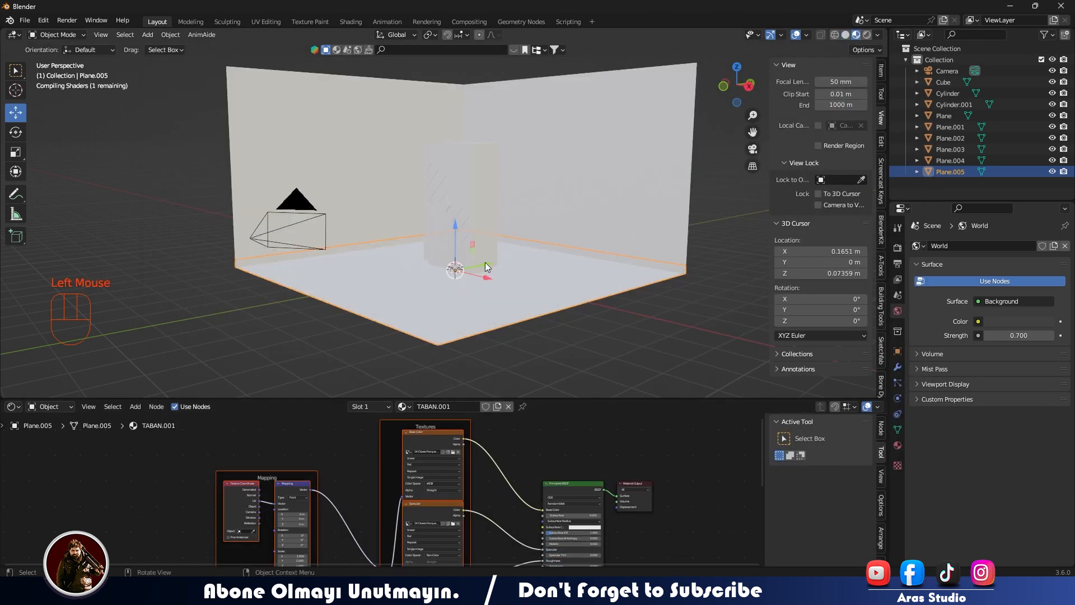
{"action": "middle_click_drag", "start_coordinate": [485, 262], "coordinate": [476, 320]}
{"action": "scroll", "coordinate": [476, 324], "scroll_direction": "up", "scroll_amount": 3}
{"action": "scroll", "coordinate": [330, 466], "scroll_direction": "up", "scroll_amount": 6}
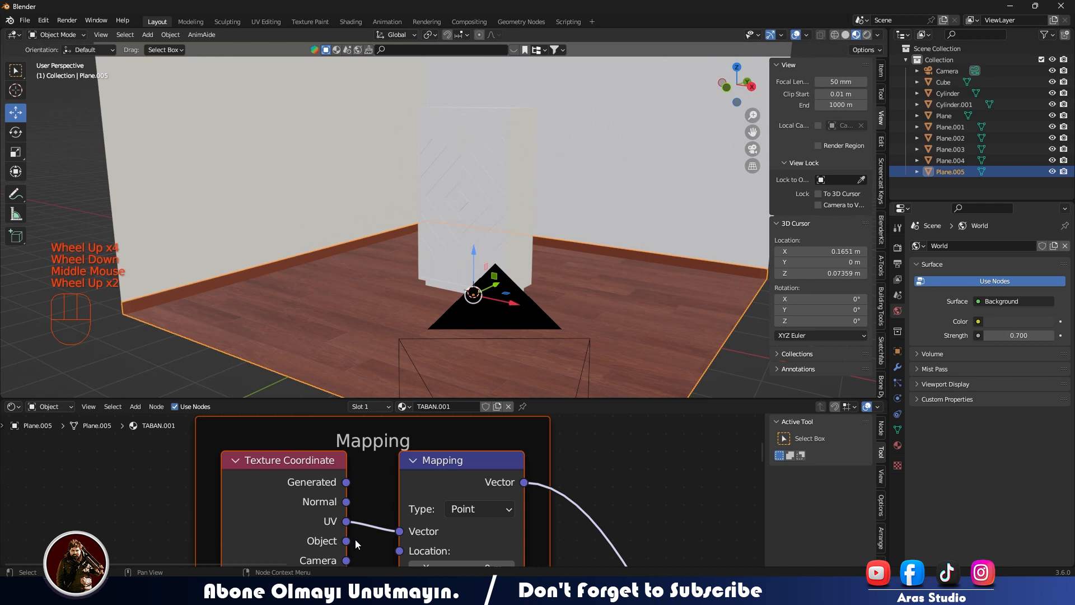
{"action": "left_click_drag", "start_coordinate": [391, 537], "coordinate": [444, 527]}
{"action": "middle_click_drag", "start_coordinate": [578, 507], "coordinate": [588, 301]}
{"action": "left_click_drag", "start_coordinate": [501, 537], "coordinate": [519, 503]}
{"action": "type", "text": "0.2"}
{"action": "key", "text": "Return"}
Switch a Non-Color parquet image texture from Flat to Box projection and raise its blend.
{"action": "middle_click_drag", "start_coordinate": [588, 497], "coordinate": [134, 552]}
{"action": "middle_click_drag", "start_coordinate": [560, 438], "coordinate": [464, 241]}
{"action": "middle_click_drag", "start_coordinate": [486, 495], "coordinate": [487, 376]}
{"action": "left_click", "coordinate": [410, 443]}
{"action": "left_click", "coordinate": [411, 455]}
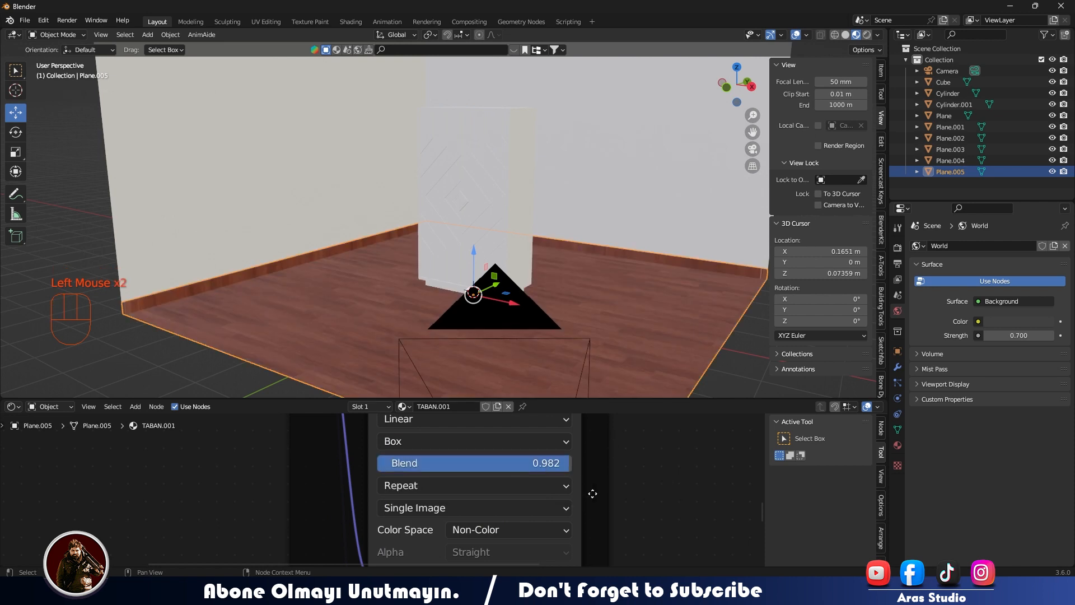
Set the floor's normal image texture to Box projection with a blend of 1.0.
{"action": "scroll", "coordinate": [593, 493], "scroll_direction": "down", "scroll_amount": 2}
{"action": "middle_click_drag", "start_coordinate": [592, 493], "coordinate": [445, 544]}
{"action": "scroll", "coordinate": [444, 545], "scroll_direction": "up", "scroll_amount": 1}
{"action": "double_click", "coordinate": [470, 522]}
{"action": "middle_click_drag", "start_coordinate": [407, 507], "coordinate": [586, 522]}
{"action": "middle_click_drag", "start_coordinate": [479, 516], "coordinate": [478, 472]}
{"action": "left_click", "coordinate": [442, 502]}
{"action": "left_click", "coordinate": [440, 522]}
{"action": "left_click_drag", "start_coordinate": [443, 516], "coordinate": [533, 515]}
Set the floor's base color image texture to Box projection with a blend of about 0.755.
{"action": "scroll", "coordinate": [640, 278], "scroll_direction": "up", "scroll_amount": 3}
{"action": "middle_click_drag", "start_coordinate": [640, 278], "coordinate": [226, 333]}
{"action": "scroll", "coordinate": [227, 334], "scroll_direction": "down", "scroll_amount": 2}
{"action": "scroll", "coordinate": [437, 499], "scroll_direction": "down", "scroll_amount": 2}
{"action": "middle_click_drag", "start_coordinate": [467, 448], "coordinate": [486, 560]}
{"action": "middle_click_drag", "start_coordinate": [451, 429], "coordinate": [468, 559]}
{"action": "left_click", "coordinate": [464, 445]}
{"action": "left_click", "coordinate": [459, 459]}
Set the floor material's normal map strength to about 1.4.
{"action": "scroll", "coordinate": [314, 308], "scroll_direction": "up", "scroll_amount": 4}
{"action": "scroll", "coordinate": [513, 331], "scroll_direction": "down", "scroll_amount": 4}
{"action": "middle_click_drag", "start_coordinate": [314, 308], "coordinate": [583, 314]}
{"action": "scroll", "coordinate": [514, 335], "scroll_direction": "up", "scroll_amount": 2}
{"action": "scroll", "coordinate": [582, 314], "scroll_direction": "down", "scroll_amount": 2}
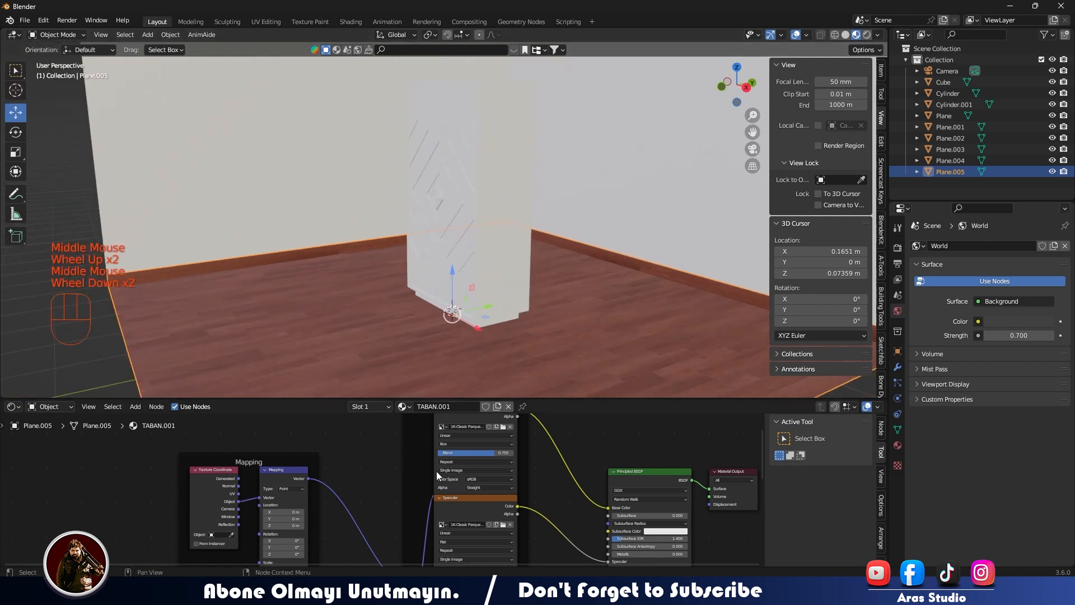
{"action": "scroll", "coordinate": [375, 493], "scroll_direction": "down", "scroll_amount": 2}
{"action": "middle_click_drag", "start_coordinate": [358, 531], "coordinate": [376, 397]}
{"action": "scroll", "coordinate": [480, 455], "scroll_direction": "up", "scroll_amount": 3}
{"action": "middle_click_drag", "start_coordinate": [446, 509], "coordinate": [397, 530]}
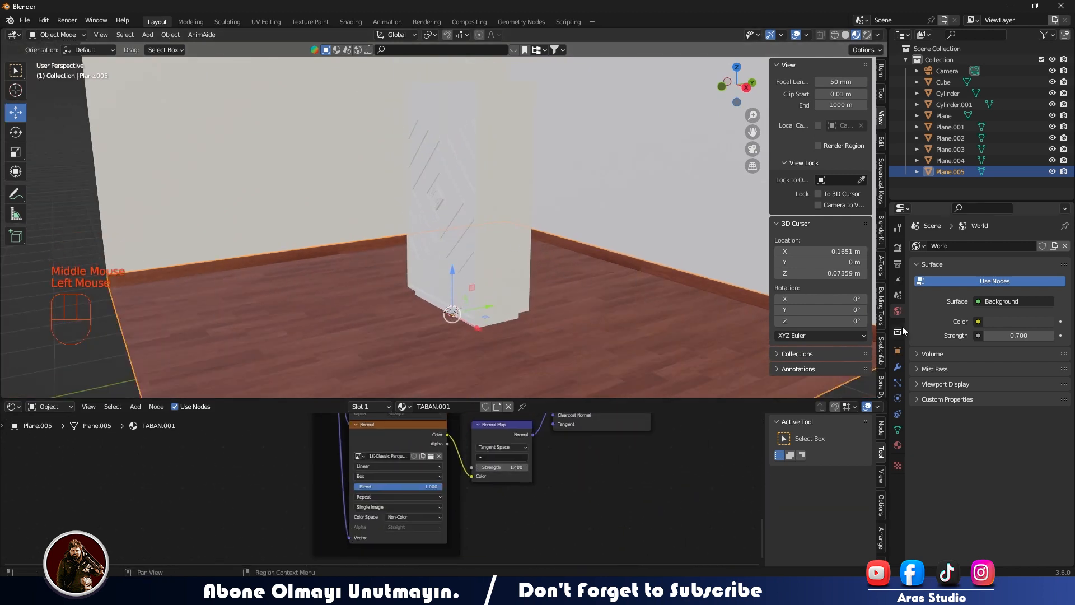
Set the render engine to Cycles and show the rendered scene through the camera.
{"action": "left_click", "coordinate": [897, 247]}
{"action": "left_click", "coordinate": [1024, 246]}
{"action": "left_click", "coordinate": [1008, 297]}
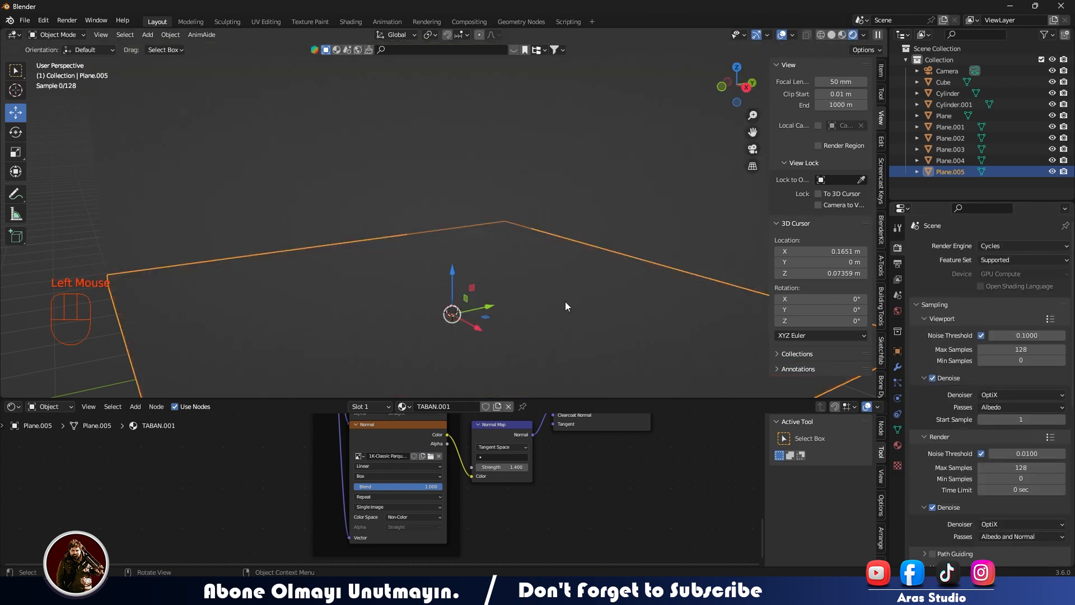
{"action": "left_click", "coordinate": [863, 36]}
{"action": "scroll", "coordinate": [547, 318], "scroll_direction": "down", "scroll_amount": 2}
{"action": "key", "text": "KP_0"}
Set the floor material's texture mapping scale to 0.3 on all three axes.
{"action": "scroll", "coordinate": [348, 476], "scroll_direction": "down", "scroll_amount": 2}
{"action": "middle_click_drag", "start_coordinate": [317, 474], "coordinate": [504, 552]}
{"action": "scroll", "coordinate": [437, 498], "scroll_direction": "up", "scroll_amount": 2}
{"action": "middle_click_drag", "start_coordinate": [392, 442], "coordinate": [415, 552]}
{"action": "left_click_drag", "start_coordinate": [414, 484], "coordinate": [403, 502]}
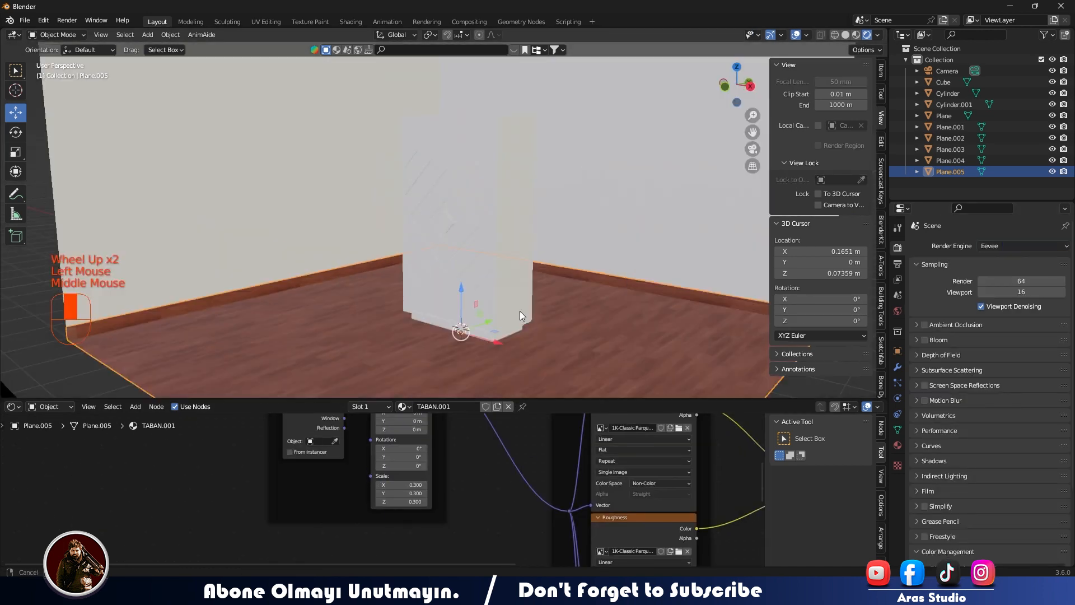
Create a new material named WALL for the room's walls.
{"action": "scroll", "coordinate": [519, 311], "scroll_direction": "up", "scroll_amount": 2}
{"action": "middle_click_drag", "start_coordinate": [520, 311], "coordinate": [516, 251]}
{"action": "scroll", "coordinate": [583, 345], "scroll_direction": "down", "scroll_amount": 2}
{"action": "double_click", "coordinate": [570, 297]}
{"action": "left_click", "coordinate": [464, 407]}
{"action": "left_click", "coordinate": [442, 406]}
{"action": "type", "text": "WALL"}
{"action": "key", "text": "Return"}
{"action": "scroll", "coordinate": [446, 462], "scroll_direction": "down", "scroll_amount": 4}
{"action": "scroll", "coordinate": [382, 499], "scroll_direction": "up", "scroll_amount": 4}
{"action": "middle_click_drag", "start_coordinate": [608, 447], "coordinate": [524, 488]}
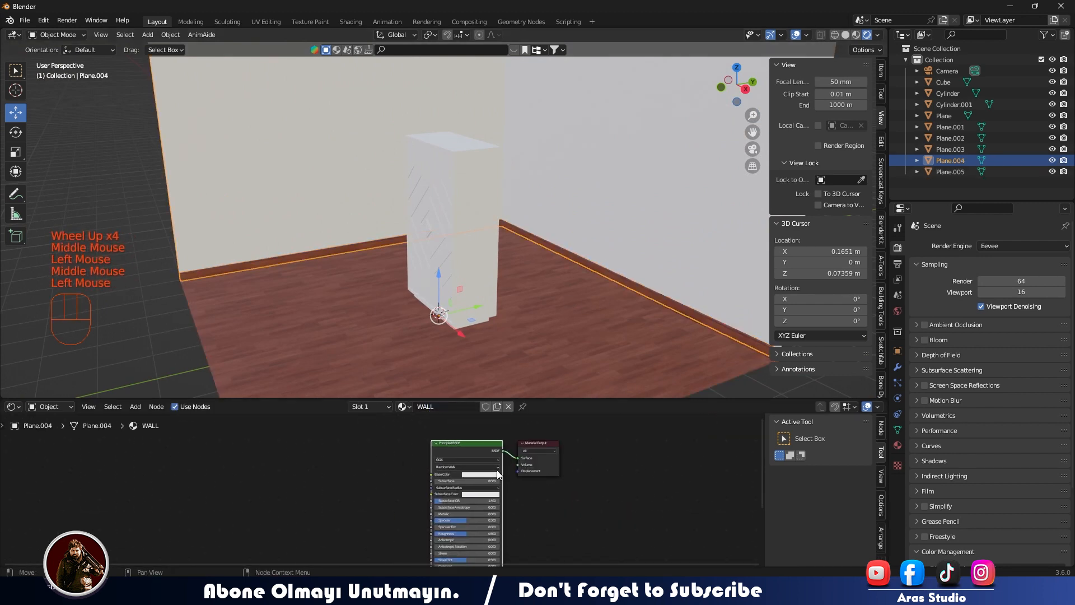
Set the WALL material's metallic value to about 0.745 and tint its base color a pale beige.
{"action": "left_click", "coordinate": [498, 474]}
{"action": "left_click_drag", "start_coordinate": [474, 415], "coordinate": [480, 423]}
{"action": "left_click_drag", "start_coordinate": [453, 515], "coordinate": [498, 514]}
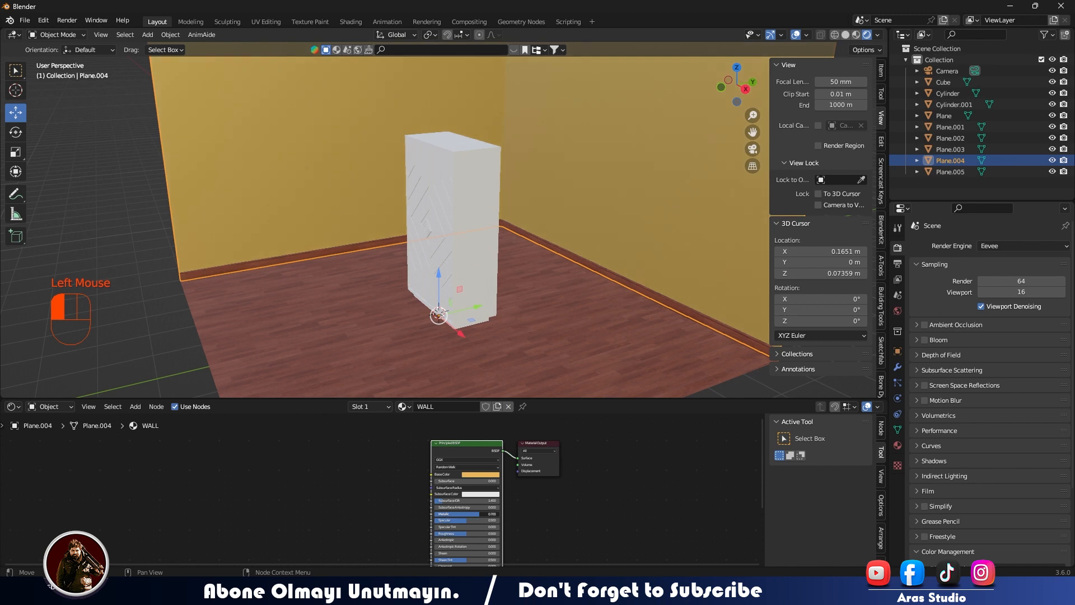
{"action": "mouse_move", "coordinate": [513, 394]}
{"action": "left_mouse_down"}
{"action": "mouse_move", "coordinate": [514, 409]}
{"action": "mouse_move", "coordinate": [514, 396]}
{"action": "mouse_move", "coordinate": [484, 415]}
{"action": "left_mouse_up"}
{"action": "scroll", "coordinate": [442, 463], "scroll_direction": "up", "scroll_amount": 2}
{"action": "middle_click_drag", "start_coordinate": [399, 541], "coordinate": [468, 509]}
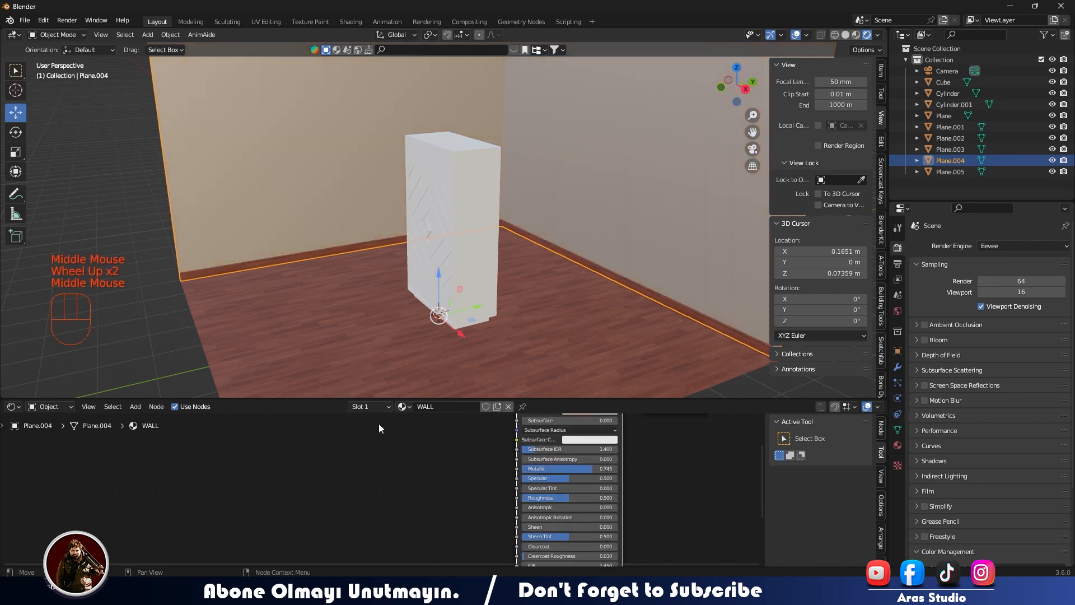
Change the WALL material's base color to pale yellow-green, with specular 0.05 and roughness about 0.827.
{"action": "scroll", "coordinate": [438, 448], "scroll_direction": "down", "scroll_amount": 1}
{"action": "middle_click_drag", "start_coordinate": [439, 448], "coordinate": [372, 505]}
{"action": "left_click", "coordinate": [504, 471]}
{"action": "mouse_move", "coordinate": [503, 451]}
{"action": "left_mouse_down"}
{"action": "mouse_move", "coordinate": [545, 451]}
{"action": "mouse_move", "coordinate": [490, 443]}
{"action": "mouse_move", "coordinate": [537, 451]}
{"action": "left_mouse_up"}
{"action": "left_click_drag", "start_coordinate": [519, 385], "coordinate": [510, 393]}
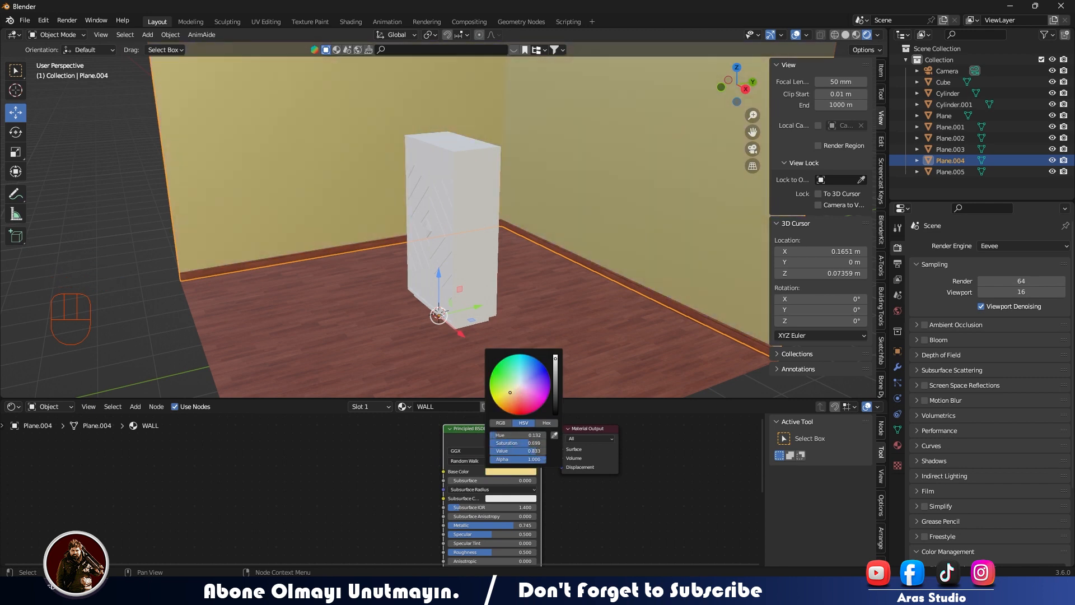
{"action": "left_click_drag", "start_coordinate": [467, 551], "coordinate": [496, 552]}
{"action": "left_click", "coordinate": [499, 471]}
{"action": "mouse_move", "coordinate": [517, 388]}
{"action": "left_mouse_down"}
{"action": "mouse_move", "coordinate": [514, 397]}
{"action": "mouse_move", "coordinate": [515, 385]}
{"action": "left_mouse_up"}
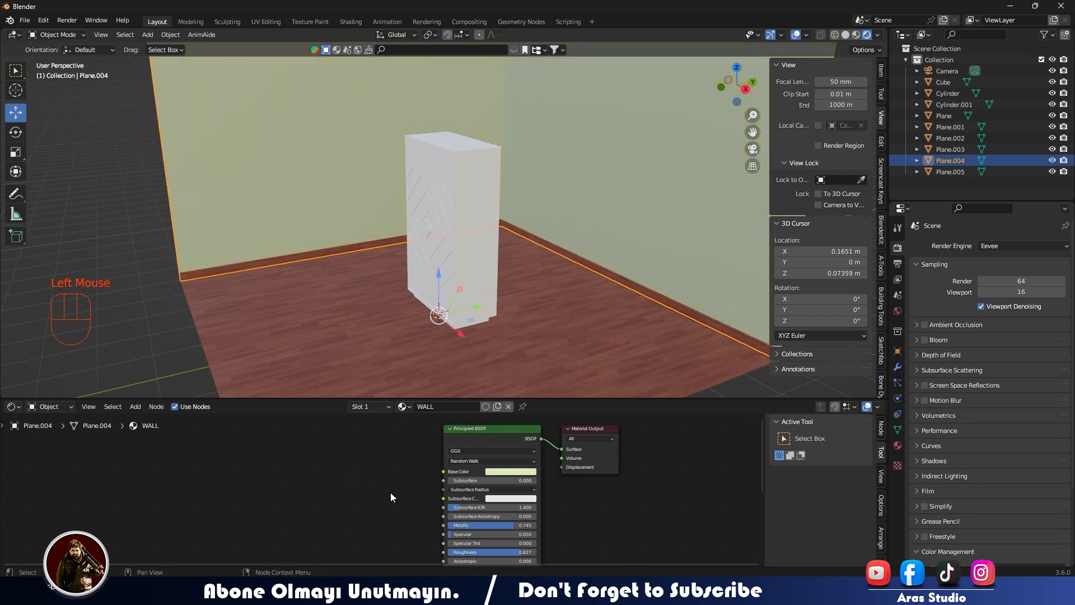
Preview the room through the camera in Cycles, and return the render engine to Eevee.
{"action": "scroll", "coordinate": [390, 492], "scroll_direction": "down", "scroll_amount": 2}
{"action": "middle_click_drag", "start_coordinate": [391, 492], "coordinate": [521, 480]}
{"action": "scroll", "coordinate": [583, 494], "scroll_direction": "up", "scroll_amount": 2}
{"action": "mouse_move", "coordinate": [596, 504]}
{"action": "left_mouse_down"}
{"action": "mouse_move", "coordinate": [540, 504]}
{"action": "mouse_move", "coordinate": [592, 504]}
{"action": "left_mouse_up"}
{"action": "left_click", "coordinate": [330, 354]}
{"action": "scroll", "coordinate": [226, 306], "scroll_direction": "down", "scroll_amount": 4}
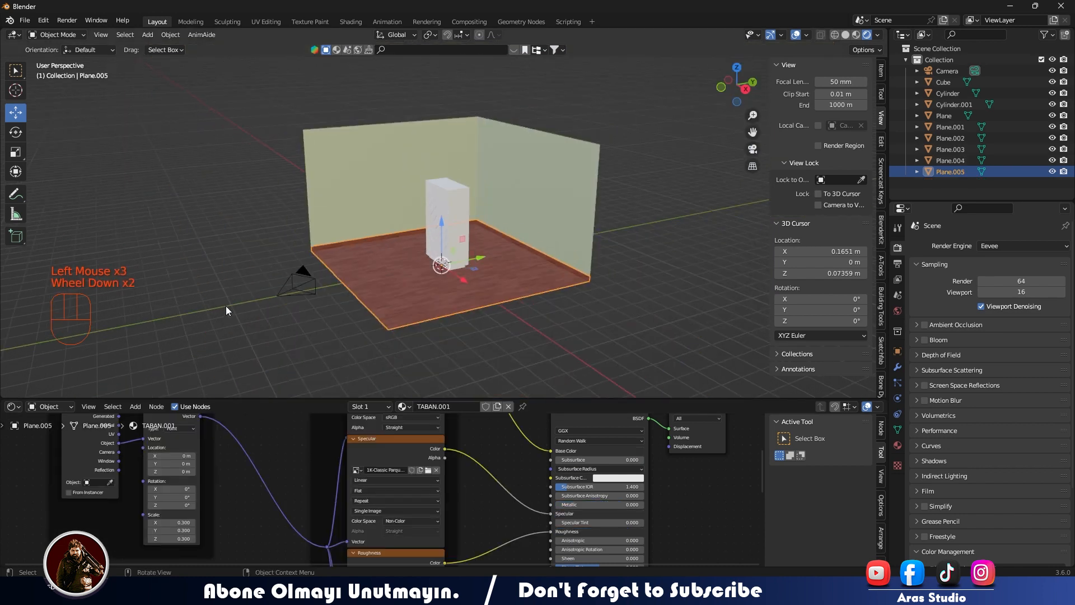
{"action": "middle_click_drag", "start_coordinate": [226, 306], "coordinate": [328, 298]}
{"action": "key", "text": "KP_0"}
{"action": "left_click", "coordinate": [990, 246]}
{"action": "left_click", "coordinate": [997, 283]}
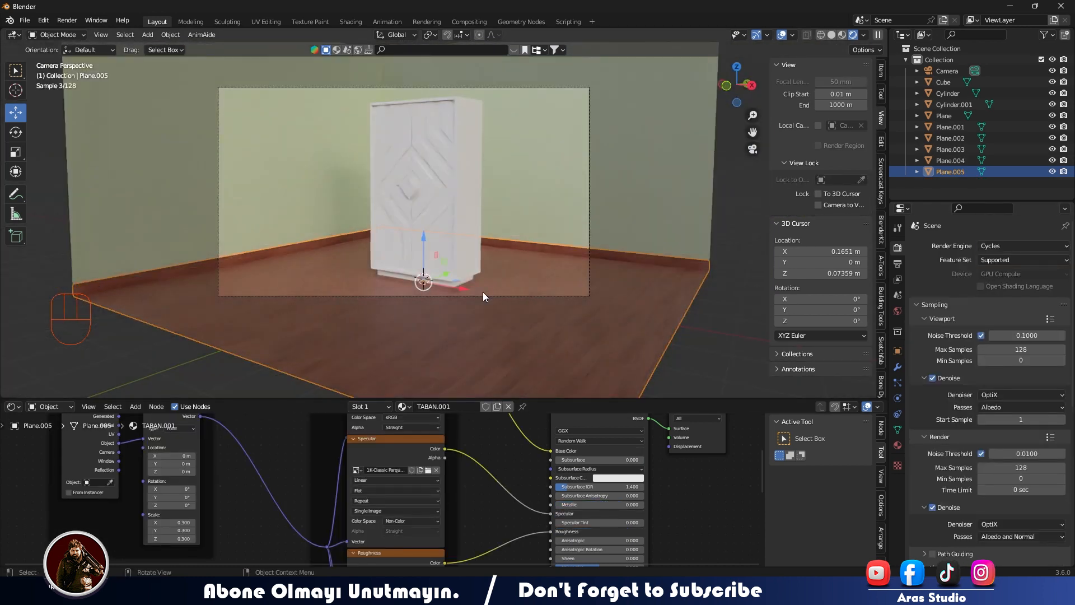
{"action": "left_click", "coordinate": [1015, 248]}
{"action": "left_click", "coordinate": [997, 259]}
Create a new material named fURNITURE for the wardrobe's patterned front.
{"action": "left_click", "coordinate": [433, 207]}
{"action": "scroll", "coordinate": [479, 465], "scroll_direction": "down", "scroll_amount": 2}
{"action": "middle_click_drag", "start_coordinate": [479, 465], "coordinate": [425, 484]}
{"action": "left_click", "coordinate": [441, 406]}
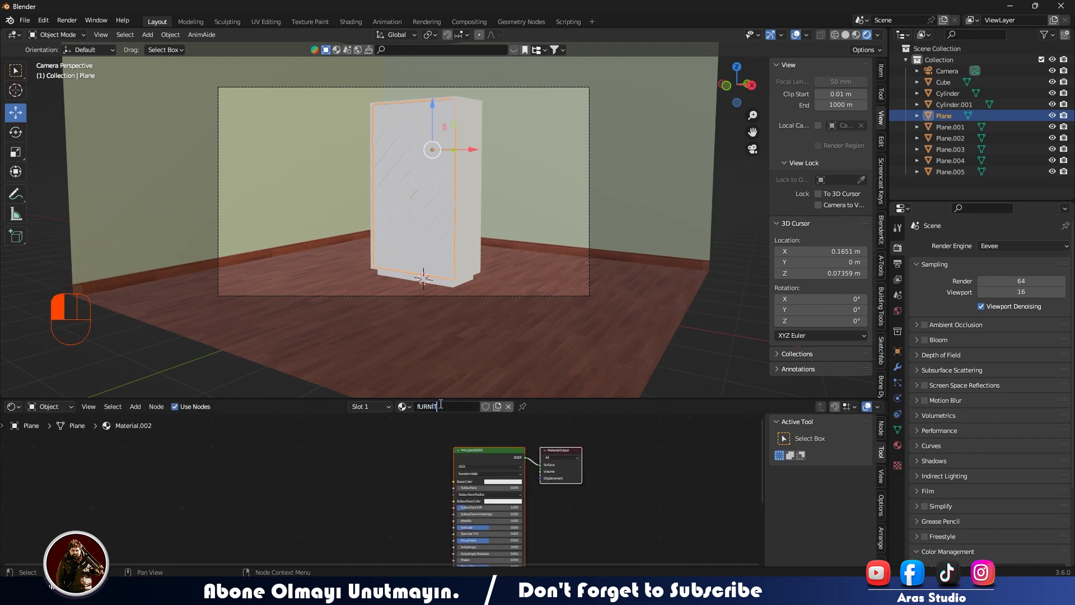
Apply a Principled texture setup to the wardrobe front using all the images in the wood_fine_7-1K folder.
{"action": "key", "text": "ctrl+shift+t"}
{"action": "left_click", "coordinate": [335, 85]}
{"action": "double_click", "coordinate": [594, 147]}
{"action": "left_click_drag", "start_coordinate": [697, 243], "coordinate": [300, 134]}
{"action": "left_click", "coordinate": [799, 505]}
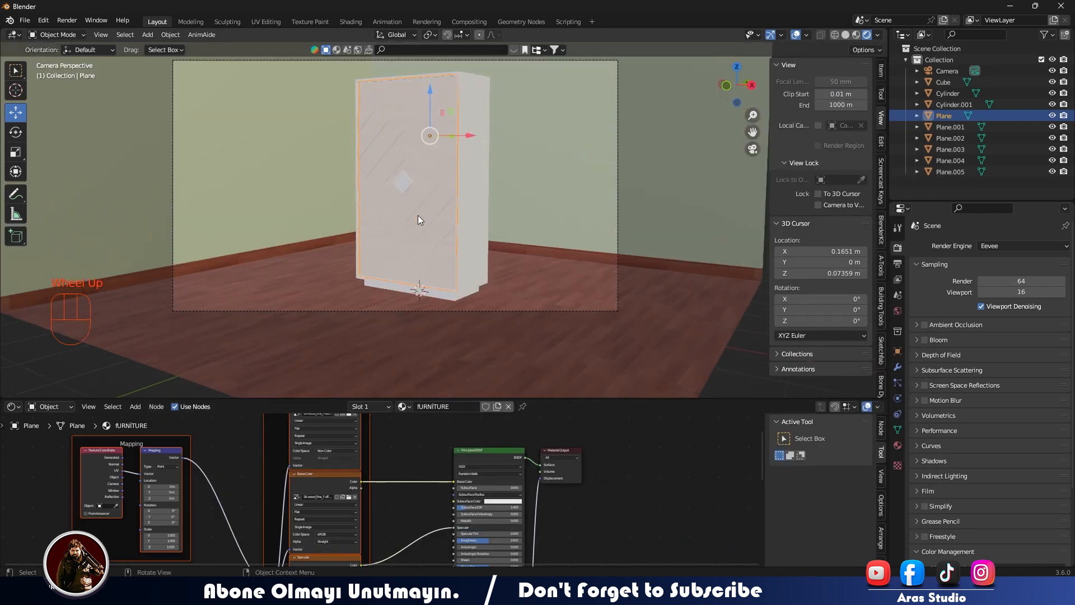
Drive the wardrobe front's texture mapping with Object coordinates.
{"action": "scroll", "coordinate": [418, 215], "scroll_direction": "up", "scroll_amount": 3}
{"action": "scroll", "coordinate": [381, 196], "scroll_direction": "up", "scroll_amount": 7}
{"action": "scroll", "coordinate": [381, 196], "scroll_direction": "down", "scroll_amount": 4}
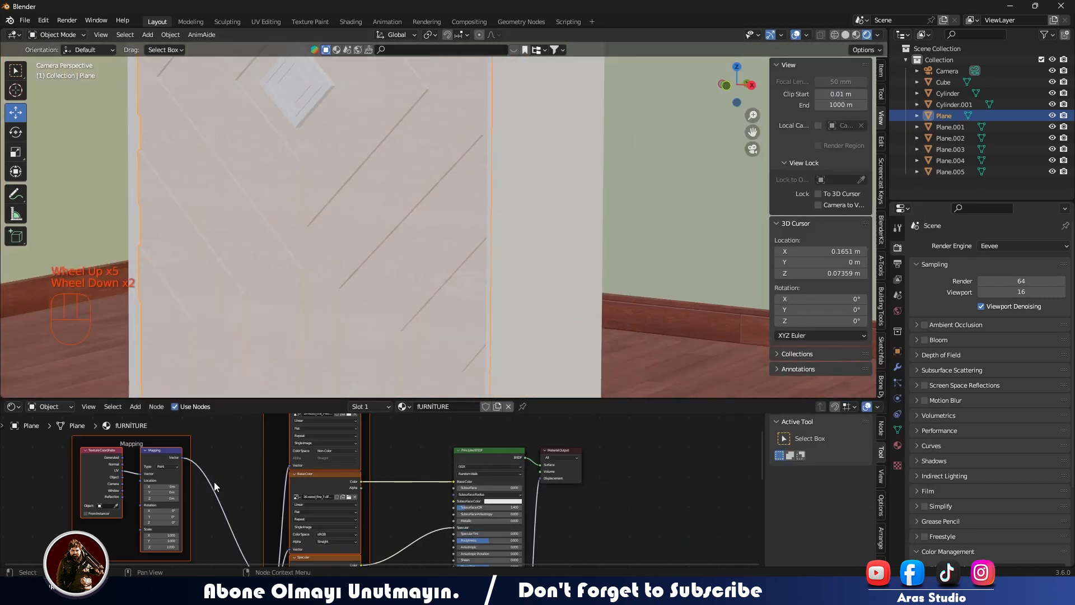
{"action": "middle_click_drag", "start_coordinate": [214, 482], "coordinate": [398, 506]}
{"action": "scroll", "coordinate": [399, 505], "scroll_direction": "up", "scroll_amount": 4}
{"action": "left_click", "coordinate": [241, 499]}
{"action": "left_click_drag", "start_coordinate": [241, 498], "coordinate": [273, 493]}
{"action": "middle_click_drag", "start_coordinate": [321, 513], "coordinate": [364, 412]}
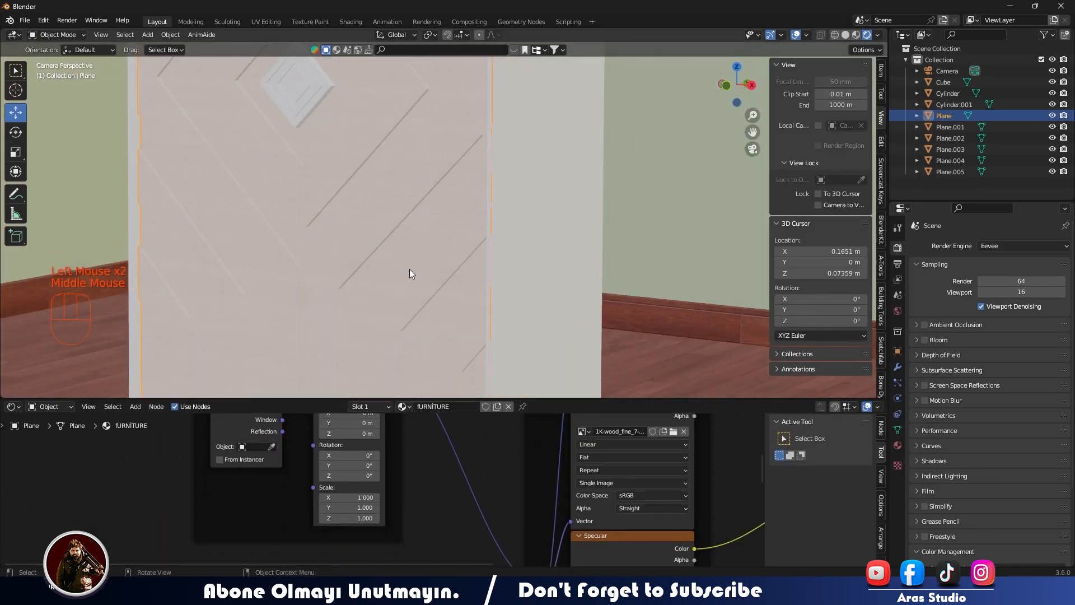
{"action": "scroll", "coordinate": [391, 281], "scroll_direction": "down", "scroll_amount": 4}
{"action": "scroll", "coordinate": [365, 486], "scroll_direction": "up", "scroll_amount": 2}
{"action": "middle_click_drag", "start_coordinate": [365, 486], "coordinate": [385, 507]}
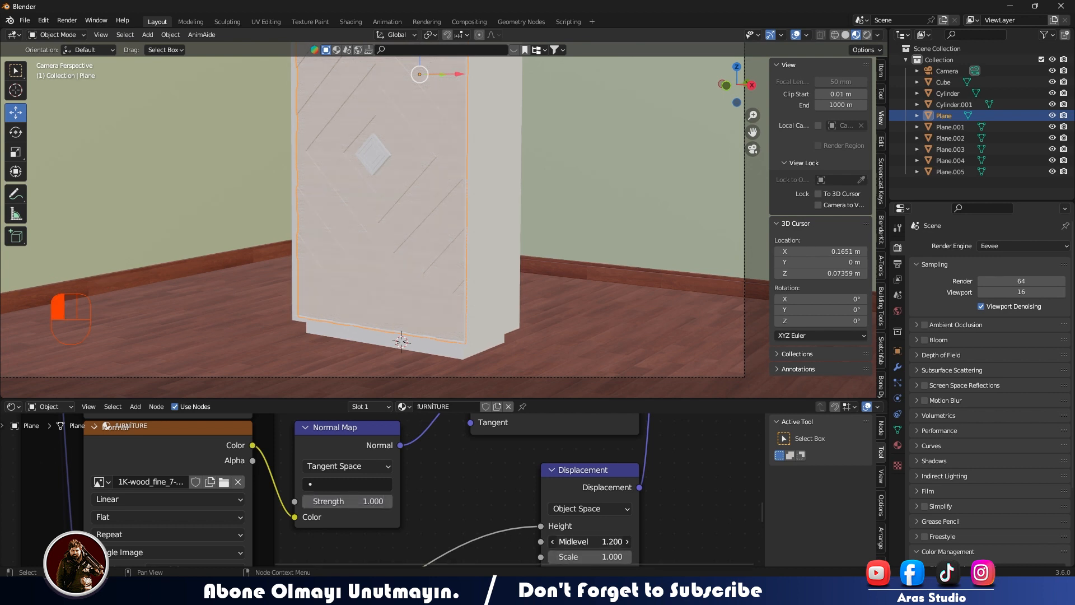
Set the wardrobe front's normal image texture to Box projection with a blend of 1.0.
{"action": "scroll", "coordinate": [291, 493], "scroll_direction": "up", "scroll_amount": 3}
{"action": "middle_click_drag", "start_coordinate": [314, 504], "coordinate": [369, 453]}
{"action": "left_click", "coordinate": [330, 459]}
{"action": "left_click", "coordinate": [327, 410]}
{"action": "left_click_drag", "start_coordinate": [336, 485], "coordinate": [367, 486]}
{"action": "middle_click_drag", "start_coordinate": [353, 560], "coordinate": [341, 417]}
{"action": "left_click", "coordinate": [330, 493]}
{"action": "left_click", "coordinate": [343, 452]}
{"action": "left_click_drag", "start_coordinate": [330, 520], "coordinate": [549, 520]}
Set the wardrobe front's base color image texture to Box projection with a blend of 0.7.
{"action": "scroll", "coordinate": [504, 512], "scroll_direction": "down", "scroll_amount": 4}
{"action": "middle_click_drag", "start_coordinate": [591, 487], "coordinate": [579, 546]}
{"action": "middle_click_drag", "start_coordinate": [412, 428], "coordinate": [451, 504]}
{"action": "scroll", "coordinate": [449, 459], "scroll_direction": "down", "scroll_amount": 1}
{"action": "middle_click_drag", "start_coordinate": [449, 465], "coordinate": [461, 566]}
{"action": "left_click", "coordinate": [439, 514]}
Set the render engine to Cycles and show a rendered close-up of the wardrobe front.
{"action": "scroll", "coordinate": [392, 235], "scroll_direction": "up", "scroll_amount": 3}
{"action": "mouse_move", "coordinate": [392, 235]}
{"action": "middle_mouse_down"}
{"action": "mouse_move", "coordinate": [375, 226]}
{"action": "mouse_move", "coordinate": [607, 233]}
{"action": "middle_mouse_up"}
{"action": "scroll", "coordinate": [375, 226], "scroll_direction": "up", "scroll_amount": 2}
{"action": "scroll", "coordinate": [415, 233], "scroll_direction": "up", "scroll_amount": 1}
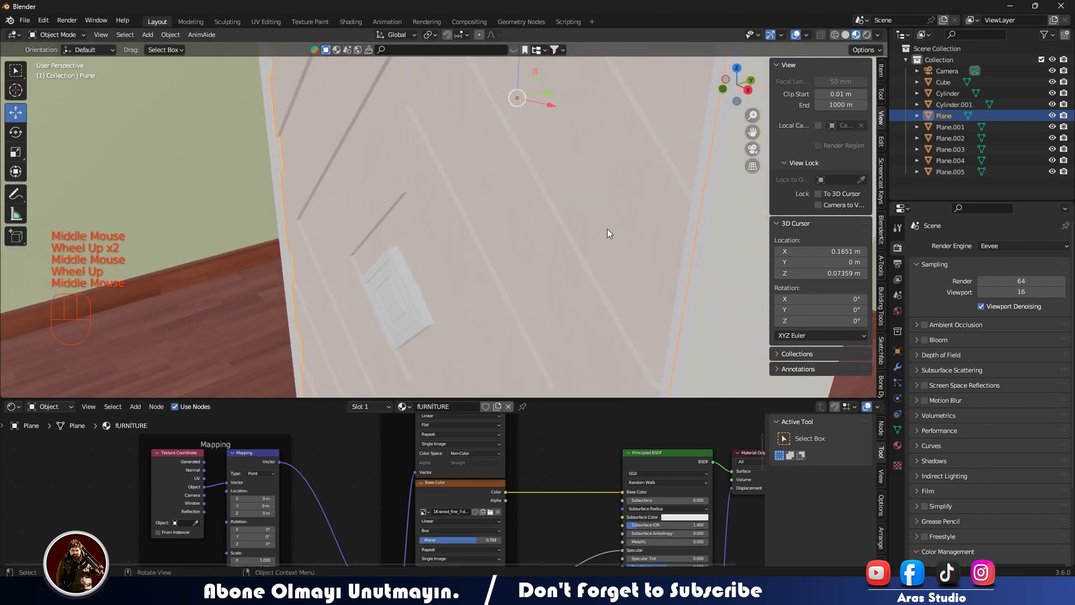
{"action": "left_click", "coordinate": [1024, 246]}
{"action": "left_click", "coordinate": [1002, 280]}
{"action": "left_click", "coordinate": [867, 35]}
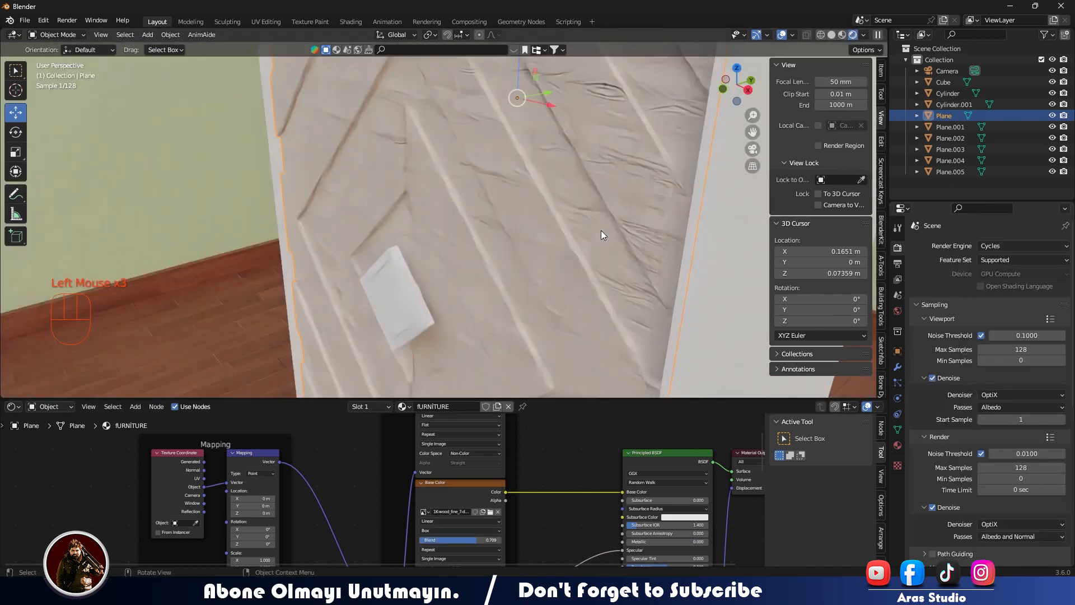
Set the wood material's normal map strength to 0, displacement midlevel to 0.2 and displacement scale to 0.
{"action": "scroll", "coordinate": [600, 230], "scroll_direction": "down", "scroll_amount": 3}
{"action": "middle_click_drag", "start_coordinate": [499, 230], "coordinate": [519, 203]}
{"action": "scroll", "coordinate": [711, 528], "scroll_direction": "down", "scroll_amount": 3}
{"action": "middle_click_drag", "start_coordinate": [711, 529], "coordinate": [508, 489]}
{"action": "middle_click_drag", "start_coordinate": [507, 527], "coordinate": [577, 431]}
{"action": "scroll", "coordinate": [560, 448], "scroll_direction": "up", "scroll_amount": 4}
{"action": "middle_click_drag", "start_coordinate": [538, 515], "coordinate": [497, 475]}
{"action": "left_click_drag", "start_coordinate": [481, 476], "coordinate": [448, 475]}
{"action": "mouse_move", "coordinate": [625, 500]}
{"action": "left_mouse_down"}
{"action": "mouse_move", "coordinate": [655, 500]}
{"action": "mouse_move", "coordinate": [607, 510]}
{"action": "mouse_move", "coordinate": [607, 500]}
{"action": "left_mouse_up"}
{"action": "double_click", "coordinate": [648, 500]}
{"action": "left_click_drag", "start_coordinate": [403, 513], "coordinate": [537, 543]}
Link the patterned front's wood material to the wardrobe body.
{"action": "scroll", "coordinate": [606, 293], "scroll_direction": "down", "scroll_amount": 4}
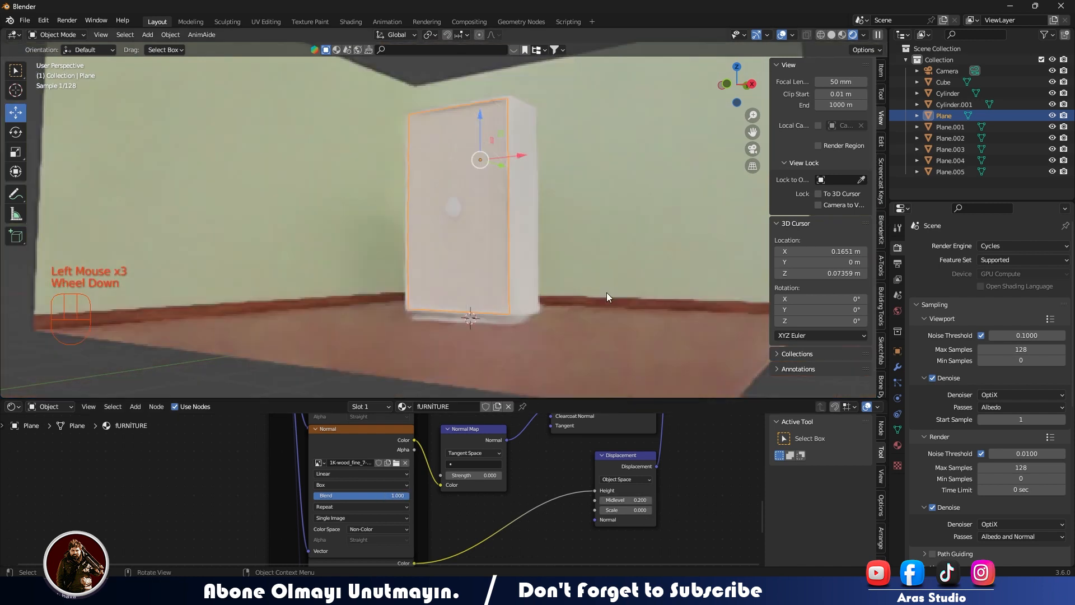
{"action": "middle_click_drag", "start_coordinate": [607, 293], "coordinate": [599, 306]}
{"action": "key", "text": "KP_0"}
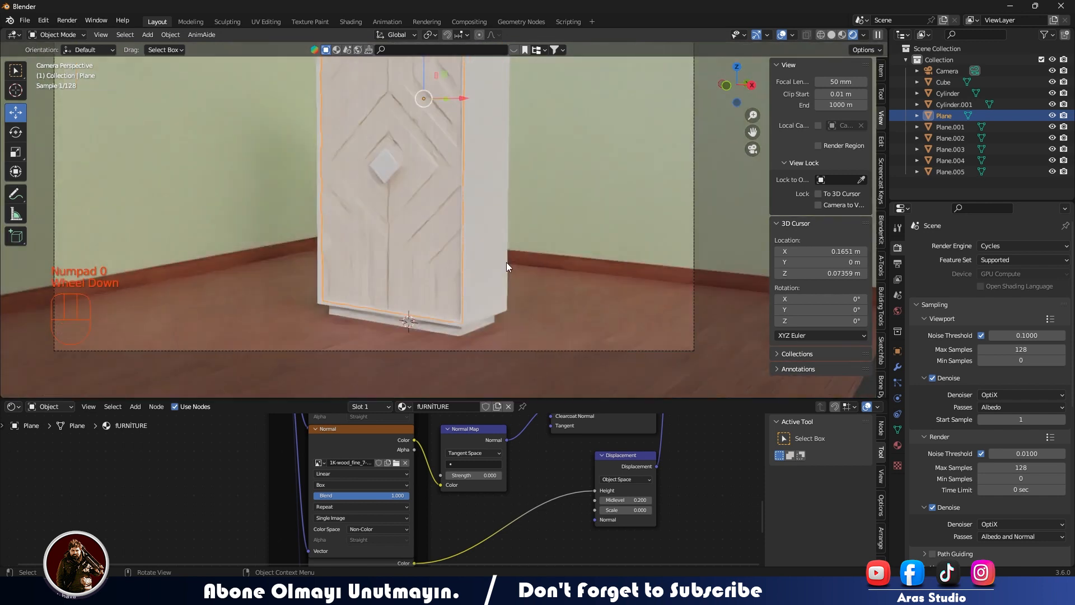
{"action": "left_click", "coordinate": [570, 248]}
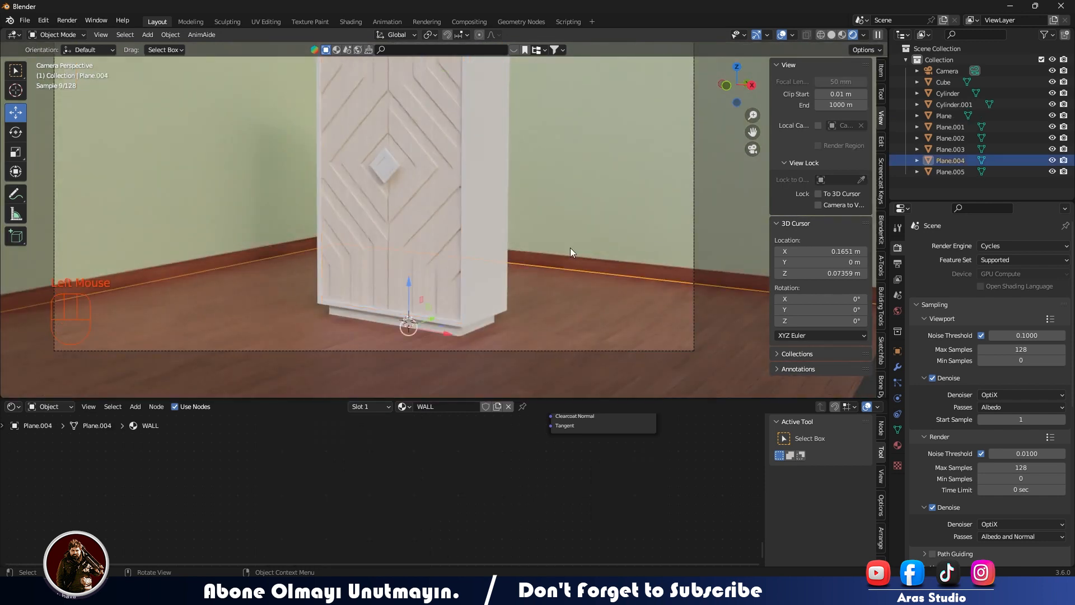
{"action": "left_click", "coordinate": [427, 249]}
{"action": "left_click", "coordinate": [431, 236], "text": "shift"}
{"action": "left_click", "coordinate": [431, 235], "text": "shift"}
{"action": "key", "text": "ctrl+l"}
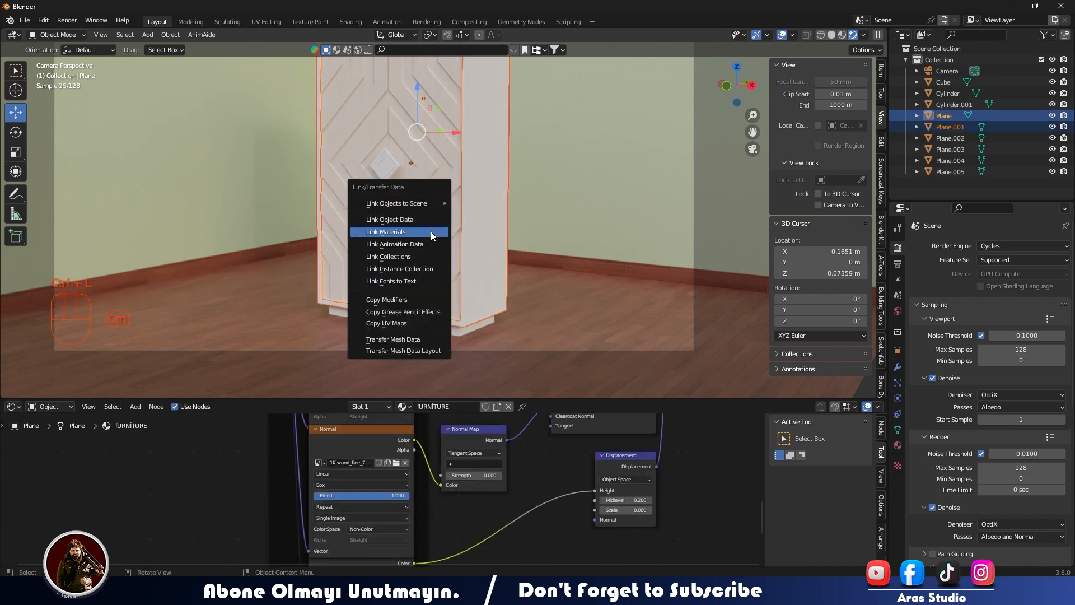
{"action": "left_click", "coordinate": [431, 232]}
Give the wardrobe's base plinth a new material with a Principled texture setup from all the american_oak_1-1K images.
{"action": "left_click", "coordinate": [472, 327]}
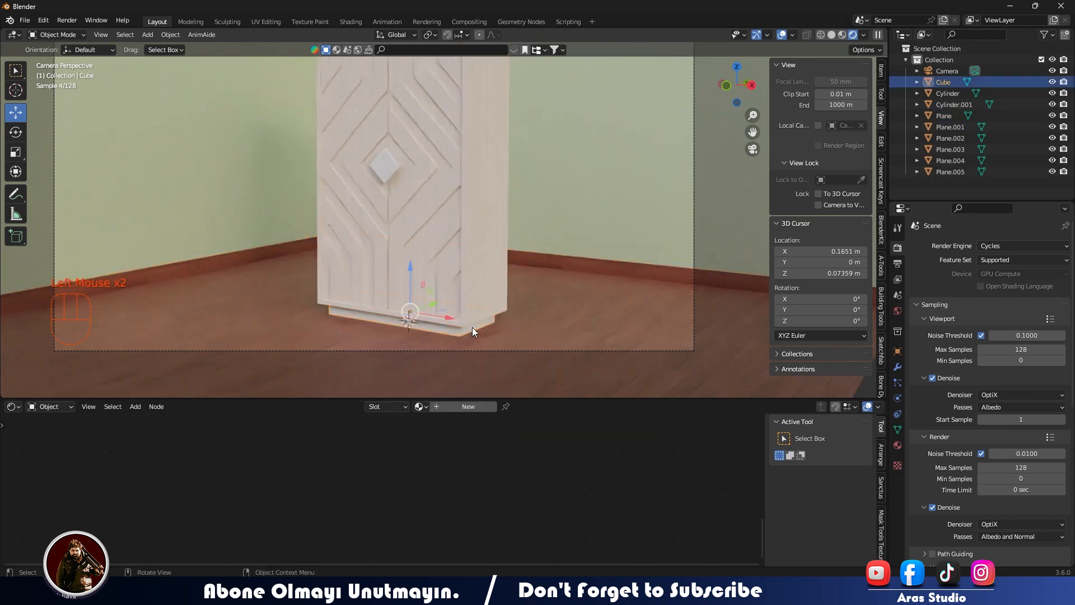
{"action": "left_click", "coordinate": [465, 407]}
{"action": "scroll", "coordinate": [512, 468], "scroll_direction": "down", "scroll_amount": 3}
{"action": "middle_click_drag", "start_coordinate": [510, 467], "coordinate": [390, 558]}
{"action": "middle_click_drag", "start_coordinate": [360, 438], "coordinate": [472, 519]}
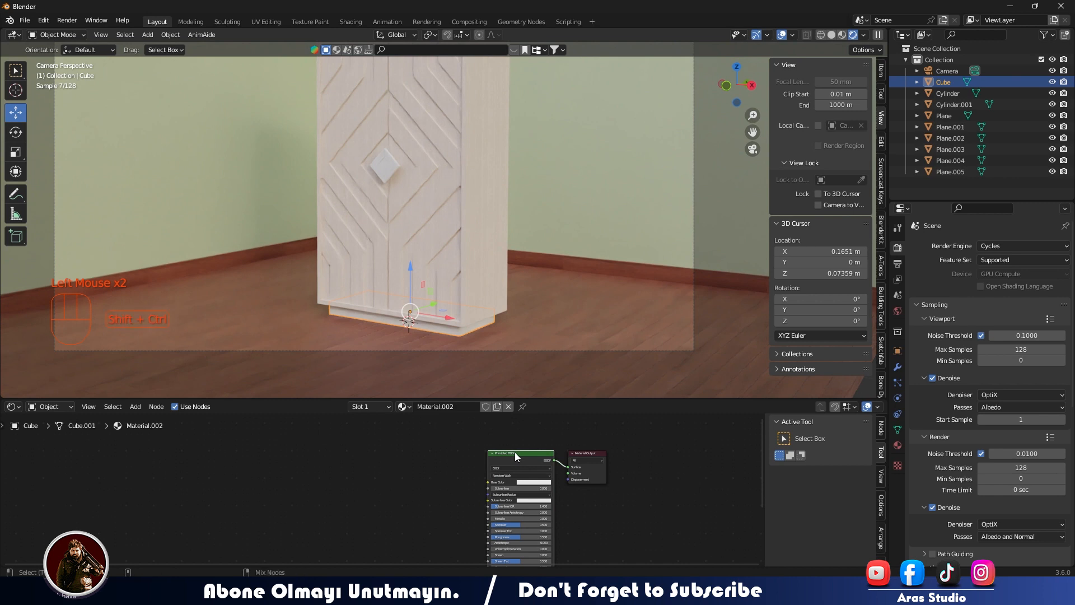
{"action": "key", "text": "ctrl+shift+t"}
{"action": "left_click", "coordinate": [334, 86]}
{"action": "double_click", "coordinate": [374, 166]}
{"action": "left_click_drag", "start_coordinate": [685, 256], "coordinate": [356, 146]}
{"action": "key", "text": "Return"}
Set the plinth's texture mapping scale to 0.2 on all axes and drive it with Object coordinates.
{"action": "scroll", "coordinate": [373, 465], "scroll_direction": "up", "scroll_amount": 5}
{"action": "left_click_drag", "start_coordinate": [382, 547], "coordinate": [382, 565]}
{"action": "type", "text": ".2"}
{"action": "key", "text": "Return"}
{"action": "left_click", "coordinate": [216, 451]}
{"action": "left_click_drag", "start_coordinate": [332, 467], "coordinate": [365, 461]}
Set the plinth's base color image texture to Box projection with a blend of about 0.777.
{"action": "middle_click_drag", "start_coordinate": [510, 462], "coordinate": [187, 540]}
{"action": "scroll", "coordinate": [385, 505], "scroll_direction": "down", "scroll_amount": 8}
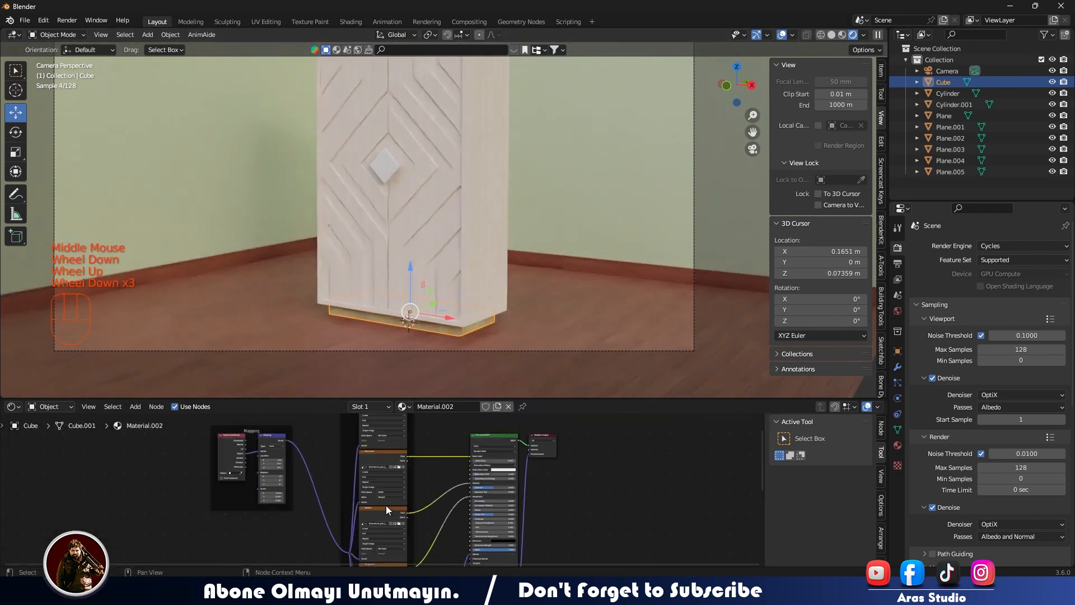
{"action": "middle_click_drag", "start_coordinate": [385, 505], "coordinate": [412, 437]}
{"action": "scroll", "coordinate": [431, 509], "scroll_direction": "down", "scroll_amount": 2}
{"action": "middle_click_drag", "start_coordinate": [438, 499], "coordinate": [434, 516]}
{"action": "middle_click_drag", "start_coordinate": [417, 448], "coordinate": [402, 526]}
{"action": "scroll", "coordinate": [402, 526], "scroll_direction": "up", "scroll_amount": 4}
{"action": "scroll", "coordinate": [402, 526], "scroll_direction": "up", "scroll_amount": 2}
{"action": "left_click", "coordinate": [402, 507]}
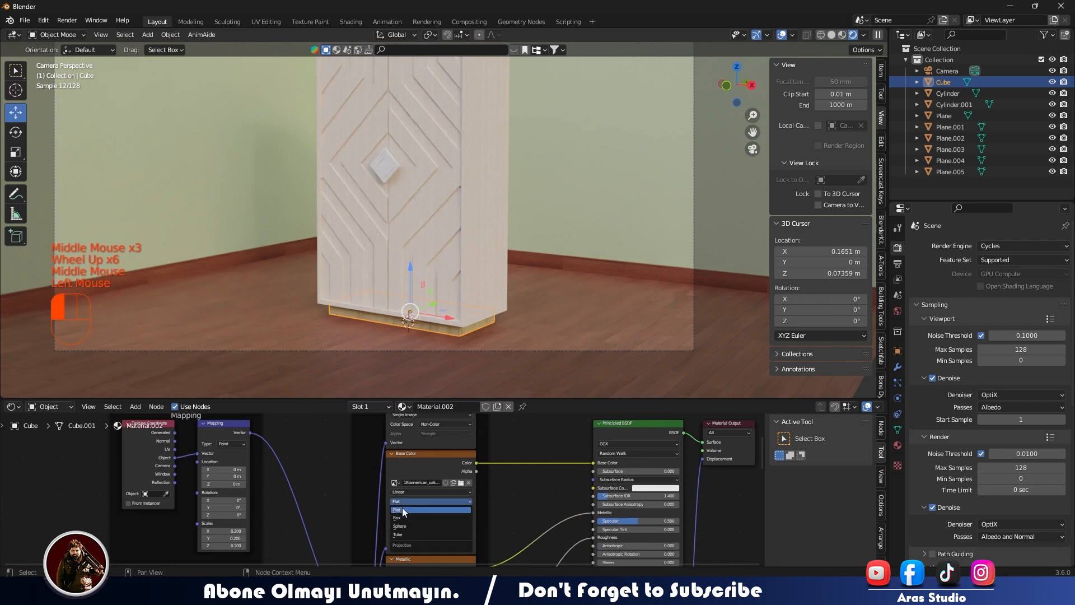
{"action": "left_click", "coordinate": [403, 518]}
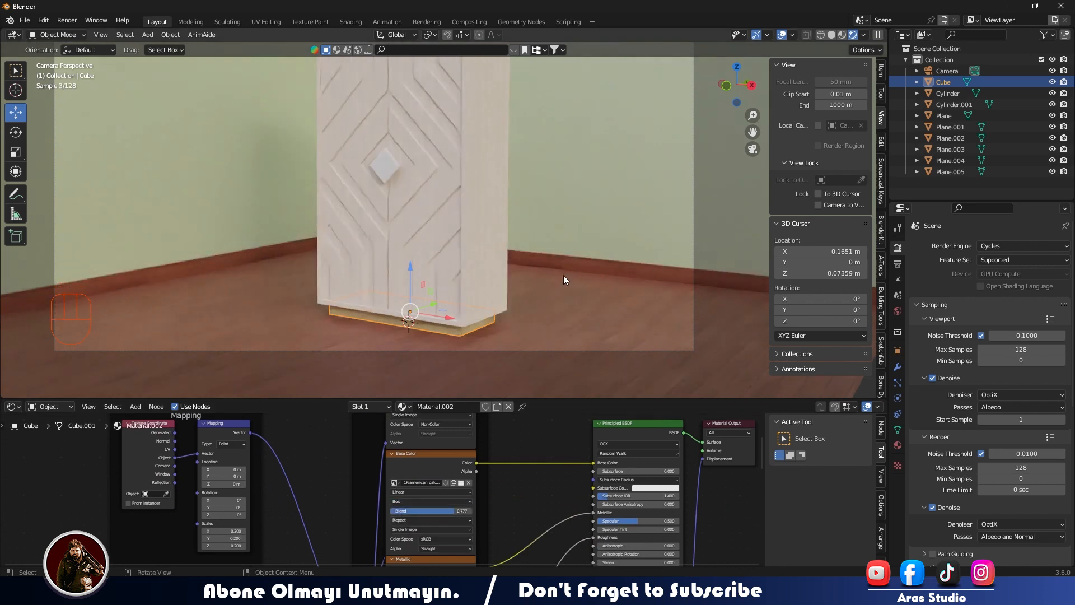
{"action": "left_click", "coordinate": [563, 274]}
{"action": "scroll", "coordinate": [564, 275], "scroll_direction": "down", "scroll_amount": 3}
{"action": "scroll", "coordinate": [560, 277], "scroll_direction": "up", "scroll_amount": 2}
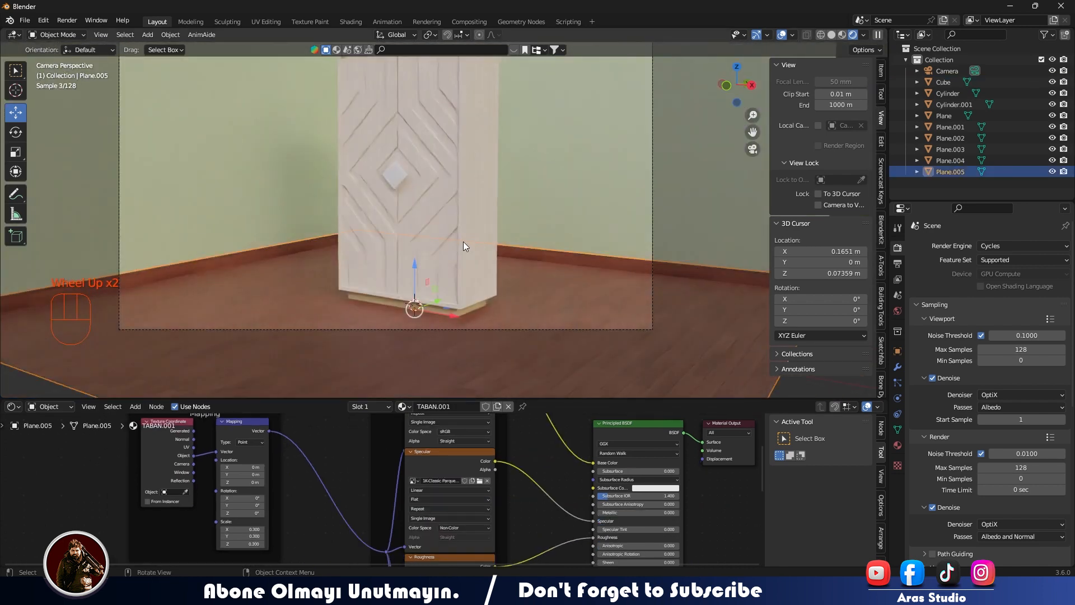
Open the Principled texture setup for the knob's right half and examine the images in the TV Ünitesi wood folders.
{"action": "left_click", "coordinate": [414, 220]}
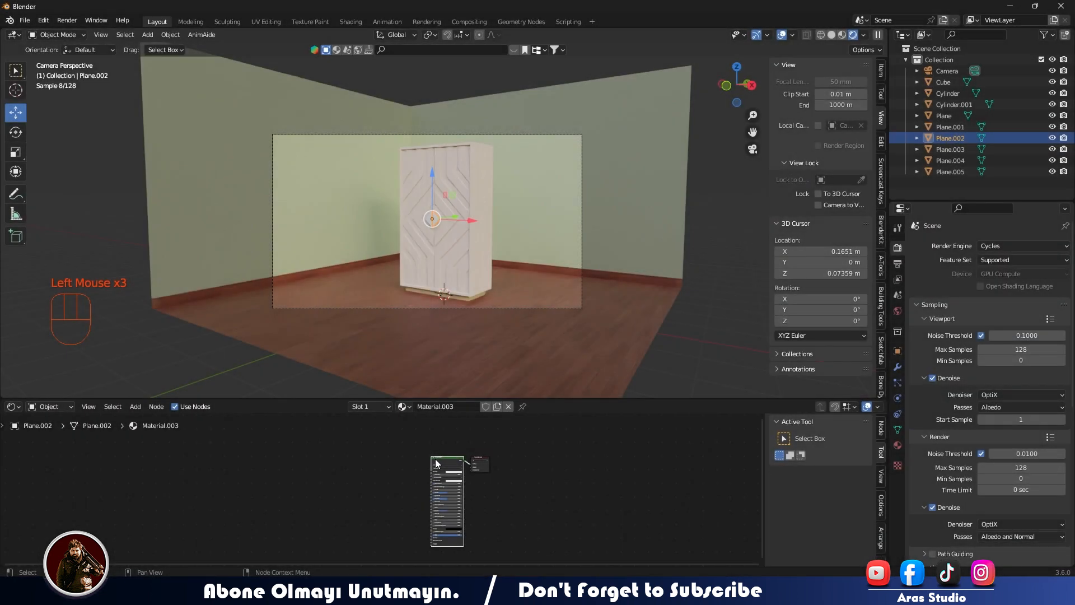
{"action": "key", "text": "ctrl+shift+t"}
{"action": "key", "text": "BackSpace"}
{"action": "double_click", "coordinate": [401, 169]}
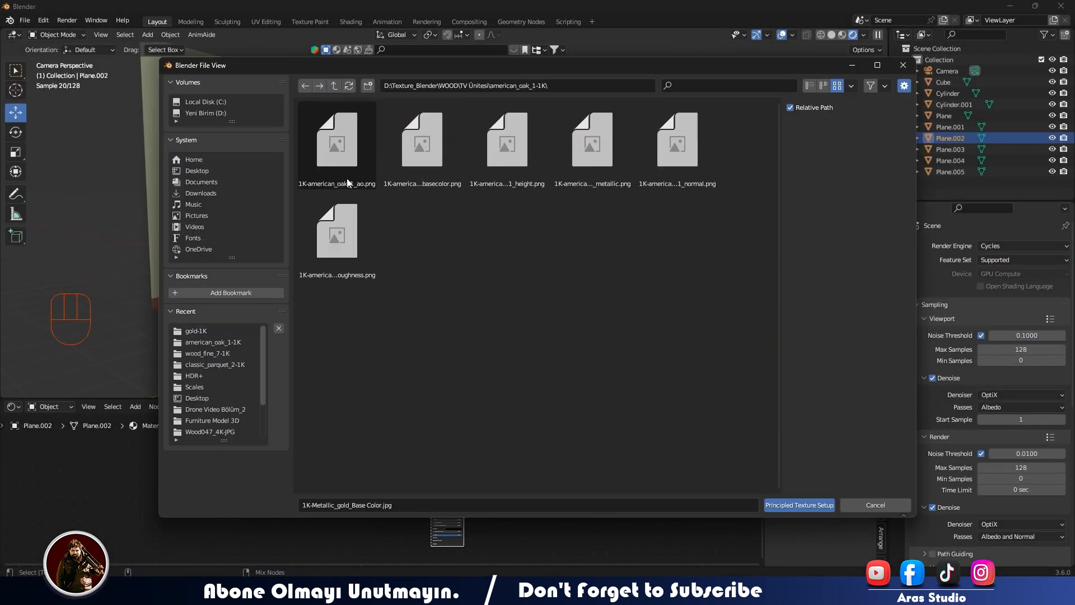
{"action": "left_click", "coordinate": [335, 86]}
{"action": "double_click", "coordinate": [485, 242]}
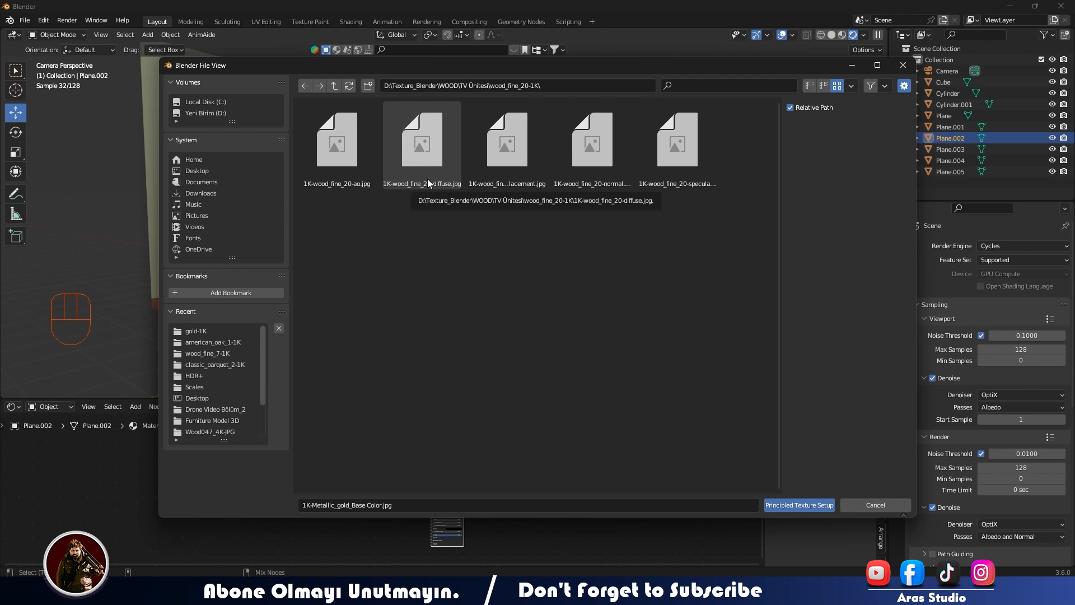
{"action": "key", "text": "BackSpace"}
{"action": "double_click", "coordinate": [542, 173]}
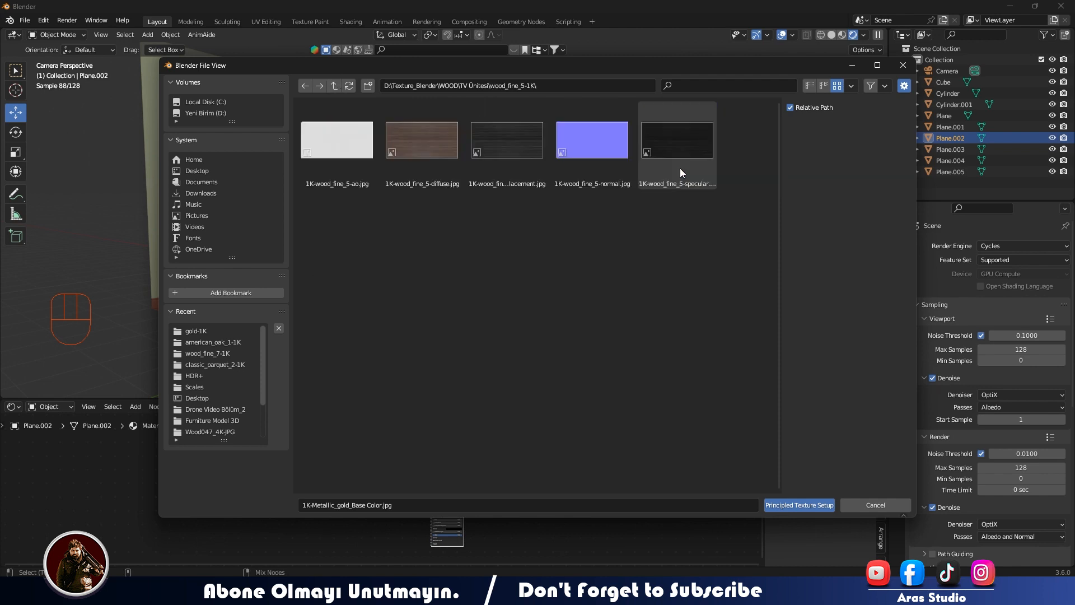
{"action": "left_click", "coordinate": [333, 86]}
{"action": "double_click", "coordinate": [354, 209]}
{"action": "left_click", "coordinate": [335, 86]}
{"action": "left_click", "coordinate": [405, 238]}
{"action": "double_click", "coordinate": [405, 239]}
{"action": "key", "text": "BackSpace"}
{"action": "double_click", "coordinate": [488, 140]}
{"action": "key", "text": "BackSpace"}
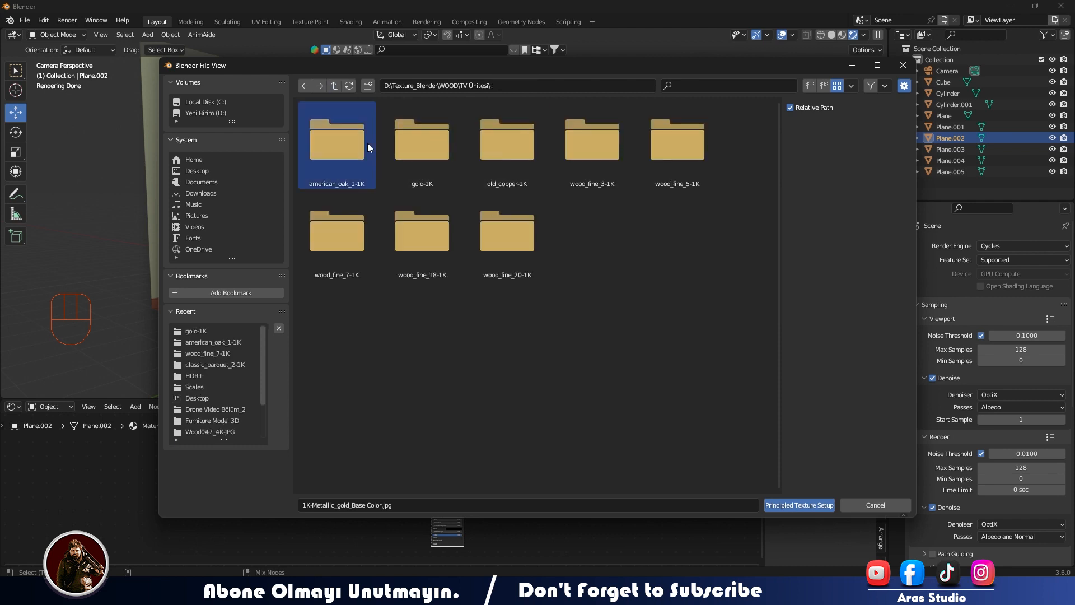
{"action": "double_click", "coordinate": [504, 246]}
{"action": "left_click", "coordinate": [334, 85]}
{"action": "double_click", "coordinate": [653, 174]}
{"action": "left_click", "coordinate": [335, 86]}
{"action": "double_click", "coordinate": [343, 211]}
{"action": "key", "text": "BackSpace"}
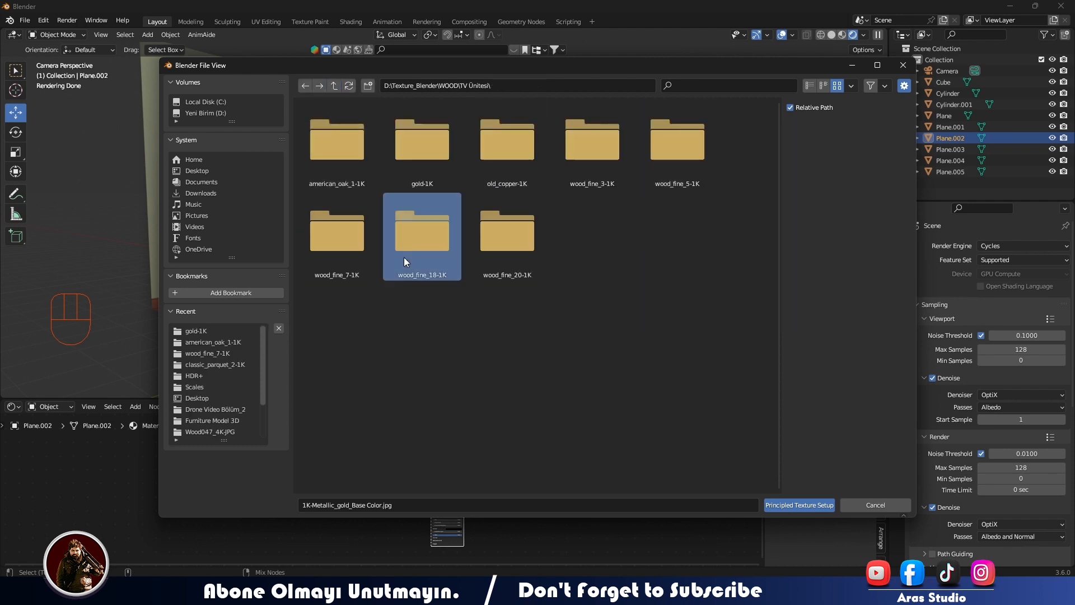
Build the texture setup for the knob's right half from all the wood_fine_18-1K images.
{"action": "double_click", "coordinate": [404, 257]}
{"action": "key", "text": "a"}
{"action": "left_click", "coordinate": [801, 506]}
Set the texture mapping scale of the knob half's material to 0.1 on all axes.
{"action": "scroll", "coordinate": [471, 240], "scroll_direction": "up", "scroll_amount": 10}
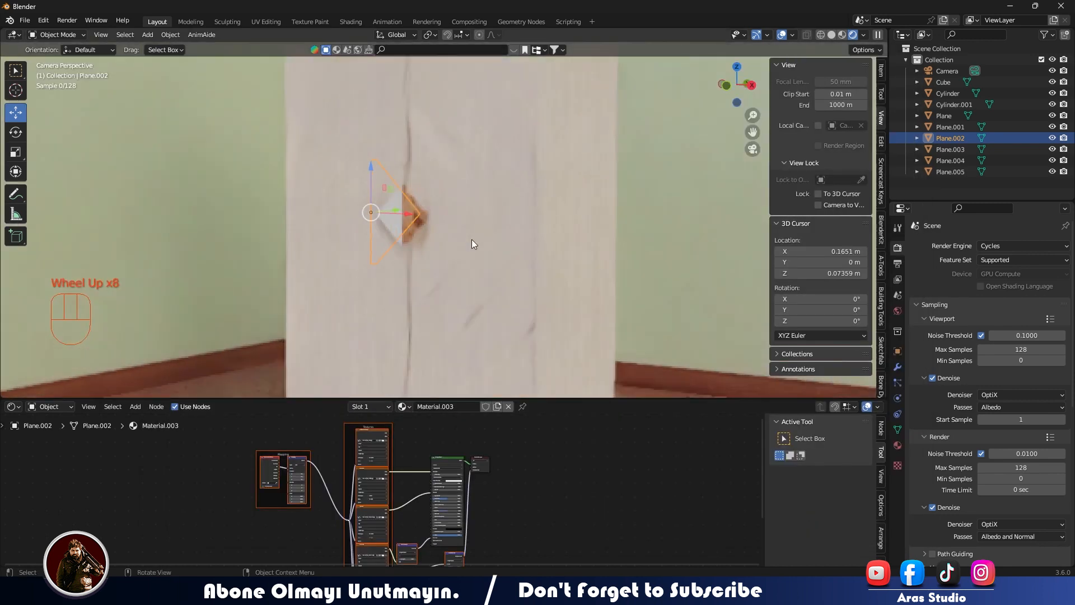
{"action": "scroll", "coordinate": [358, 491], "scroll_direction": "up", "scroll_amount": 5}
{"action": "middle_click_drag", "start_coordinate": [274, 490], "coordinate": [495, 488]}
{"action": "left_click_drag", "start_coordinate": [395, 502], "coordinate": [395, 519]}
{"action": "type", "text": "0.2"}
{"action": "key", "text": "Return"}
{"action": "type", "text": "0.1"}
{"action": "key", "text": "Return"}
{"action": "scroll", "coordinate": [442, 489], "scroll_direction": "down", "scroll_amount": 2}
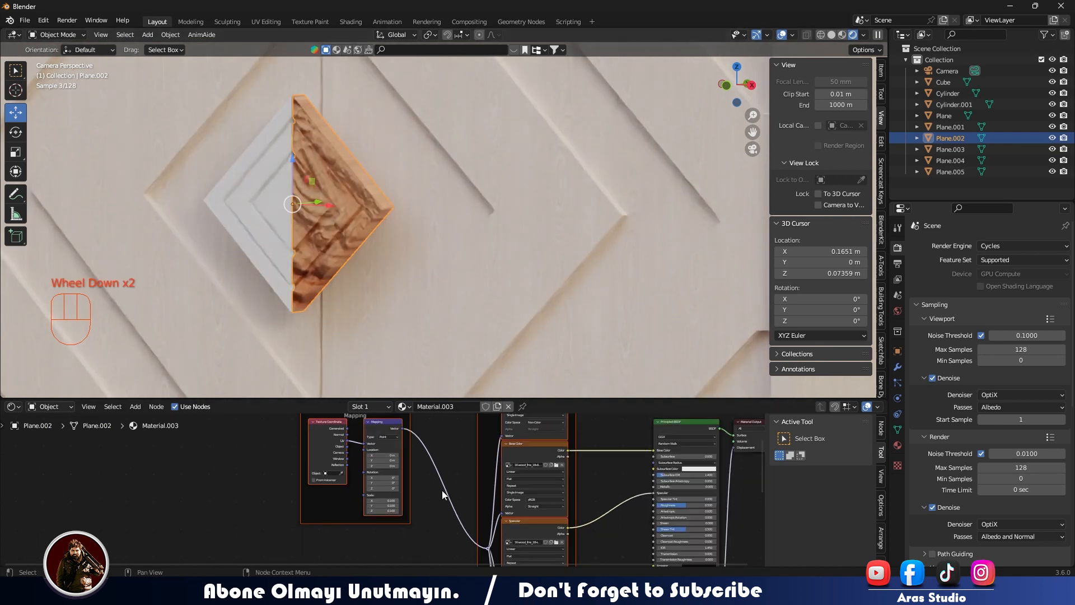
Set the knob material's normal map strength, displacement midlevel and displacement scale all to 0.
{"action": "middle_click_drag", "start_coordinate": [442, 489], "coordinate": [240, 436]}
{"action": "scroll", "coordinate": [397, 449], "scroll_direction": "up", "scroll_amount": 2}
{"action": "middle_click_drag", "start_coordinate": [397, 449], "coordinate": [358, 490]}
{"action": "left_click_drag", "start_coordinate": [363, 505], "coordinate": [314, 505]}
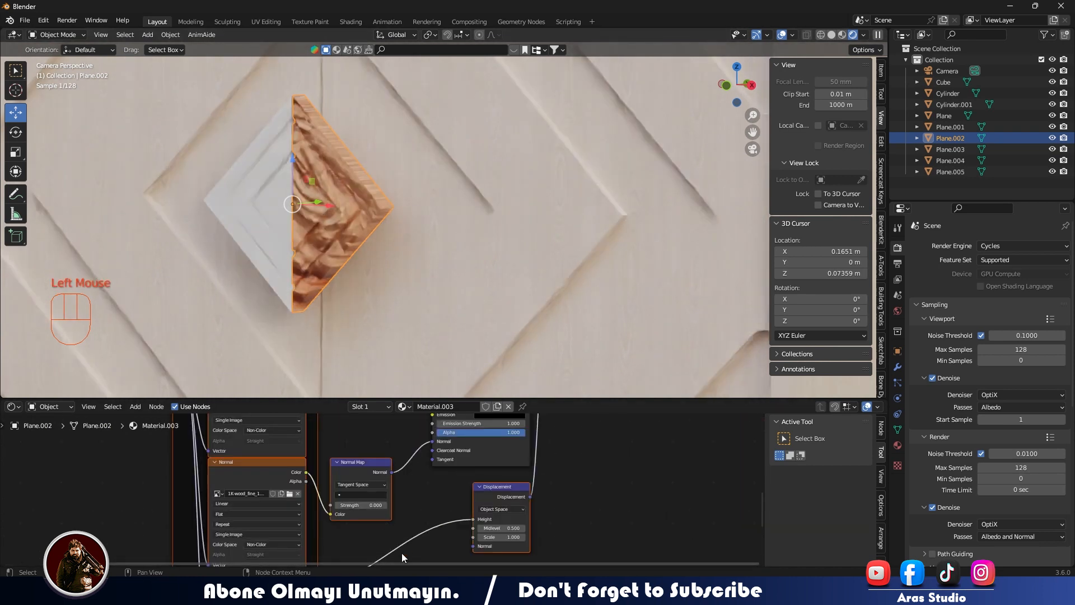
{"action": "left_click_drag", "start_coordinate": [501, 528], "coordinate": [470, 528]}
{"action": "double_click", "coordinate": [501, 537]}
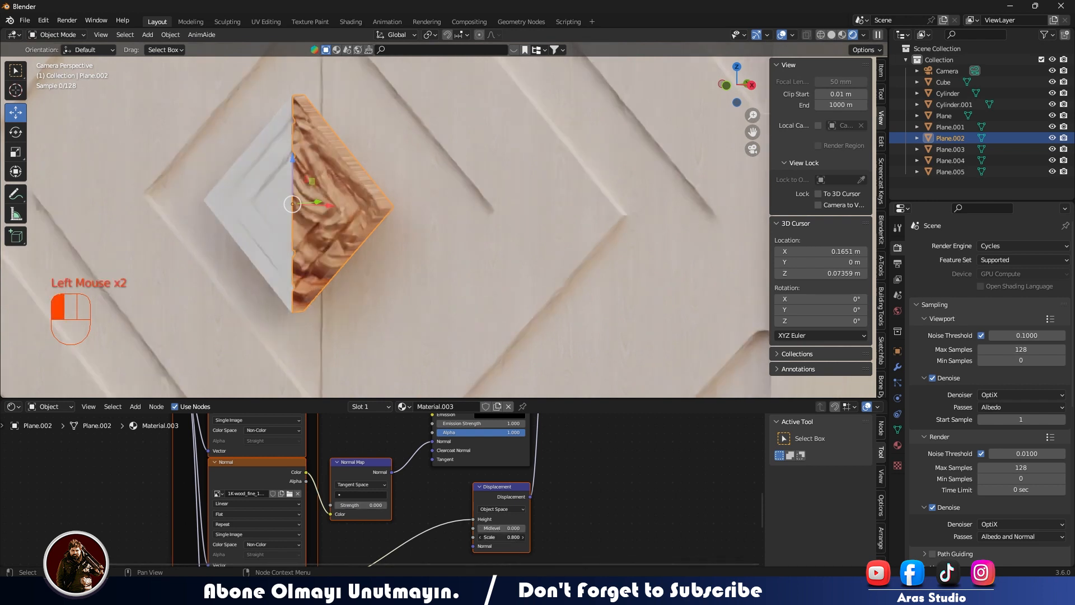
{"action": "type", "text": "0"}
{"action": "key", "text": "Return"}
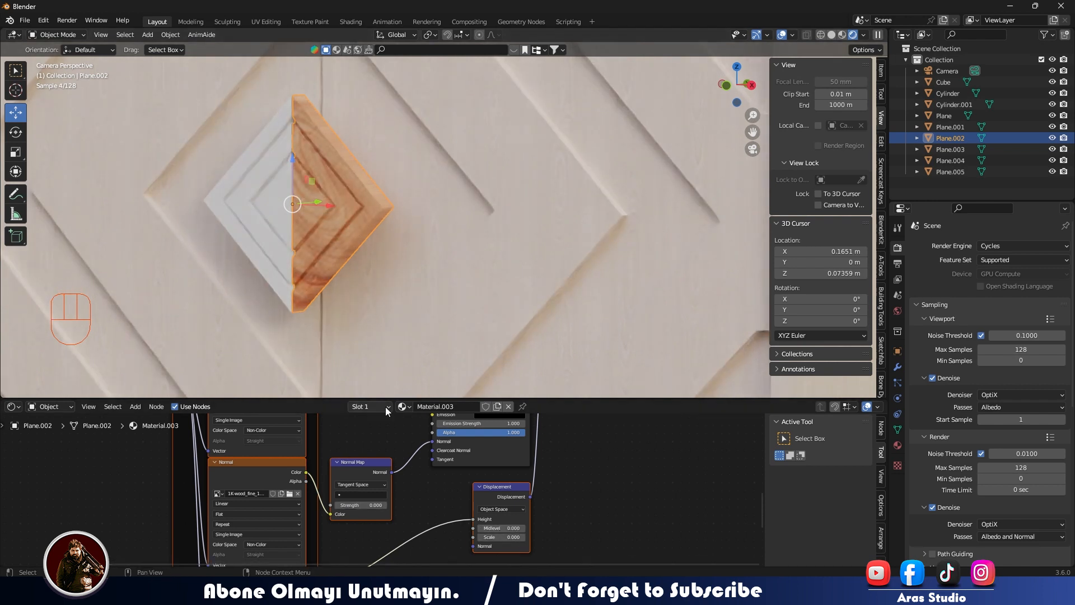
Link the wood material from the knob's right half to its left half.
{"action": "left_click", "coordinate": [271, 210]}
{"action": "left_click", "coordinate": [331, 201], "text": "shift"}
{"action": "key", "text": "ctrl+l"}
{"action": "left_click", "coordinate": [331, 200]}
{"action": "scroll", "coordinate": [431, 213], "scroll_direction": "down", "scroll_amount": 4}
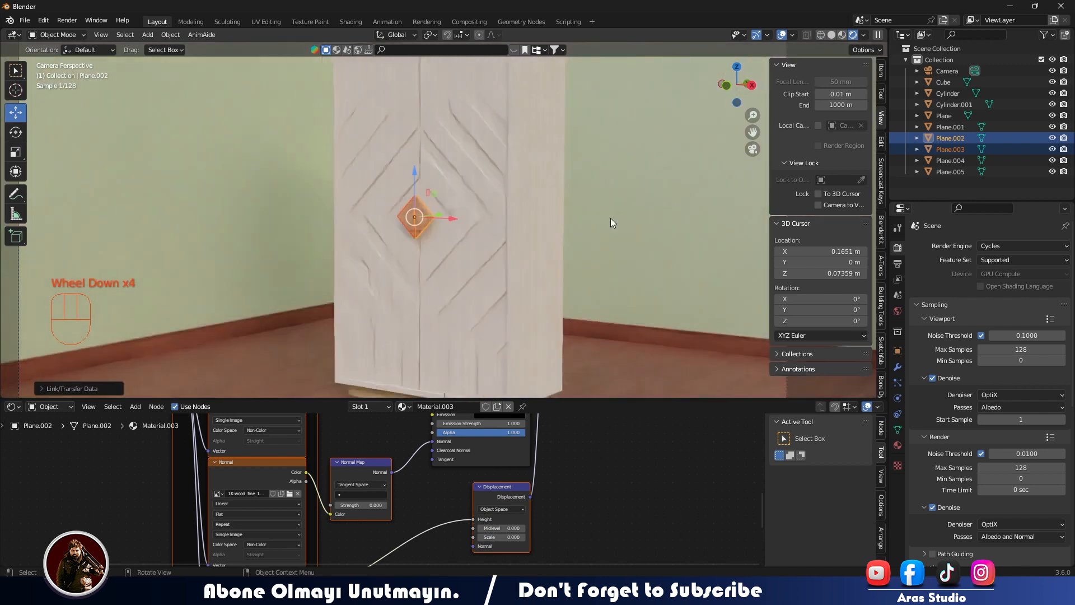
{"action": "scroll", "coordinate": [565, 292], "scroll_direction": "down", "scroll_amount": 3}
Delete the american_oak texture, mapping, normal map and displacement nodes from the plinth's material.
{"action": "left_click", "coordinate": [402, 368]}
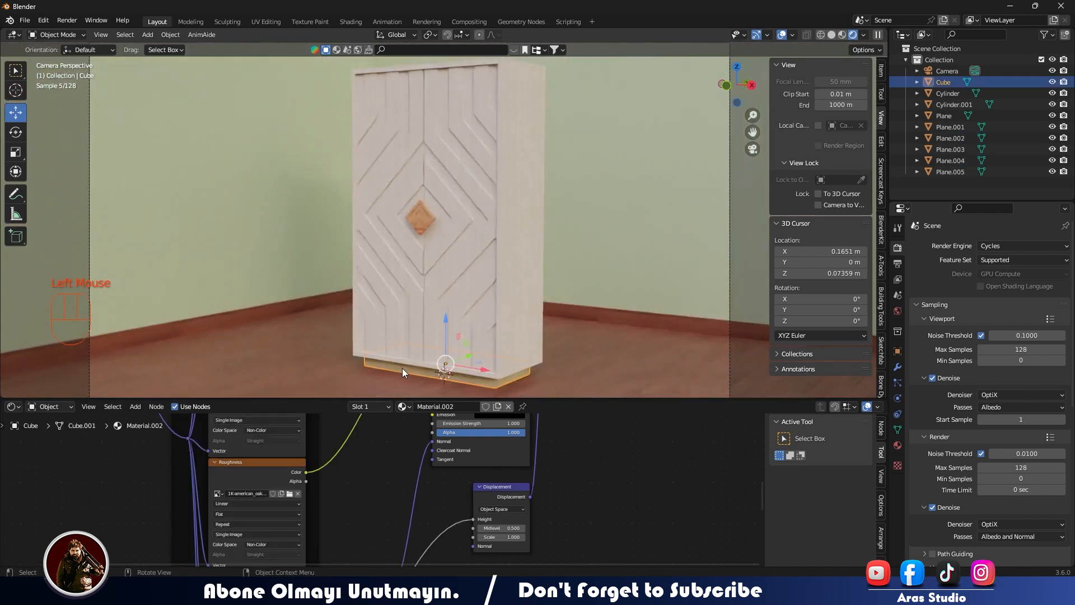
{"action": "scroll", "coordinate": [392, 435], "scroll_direction": "down", "scroll_amount": 6}
{"action": "middle_click_drag", "start_coordinate": [392, 437], "coordinate": [265, 442]}
{"action": "middle_click_drag", "start_coordinate": [392, 454], "coordinate": [560, 513]}
{"action": "scroll", "coordinate": [376, 446], "scroll_direction": "down", "scroll_amount": 1}
{"action": "middle_click_drag", "start_coordinate": [376, 446], "coordinate": [406, 415]}
{"action": "left_click_drag", "start_coordinate": [350, 427], "coordinate": [463, 484]}
{"action": "key", "text": "Delete"}
{"action": "key", "text": "Delete"}
{"action": "left_click", "coordinate": [451, 441]}
{"action": "scroll", "coordinate": [452, 440], "scroll_direction": "up", "scroll_amount": 3}
{"action": "middle_click_drag", "start_coordinate": [521, 415], "coordinate": [379, 461]}
{"action": "left_click", "coordinate": [463, 487]}
{"action": "scroll", "coordinate": [463, 488], "scroll_direction": "up", "scroll_amount": 3}
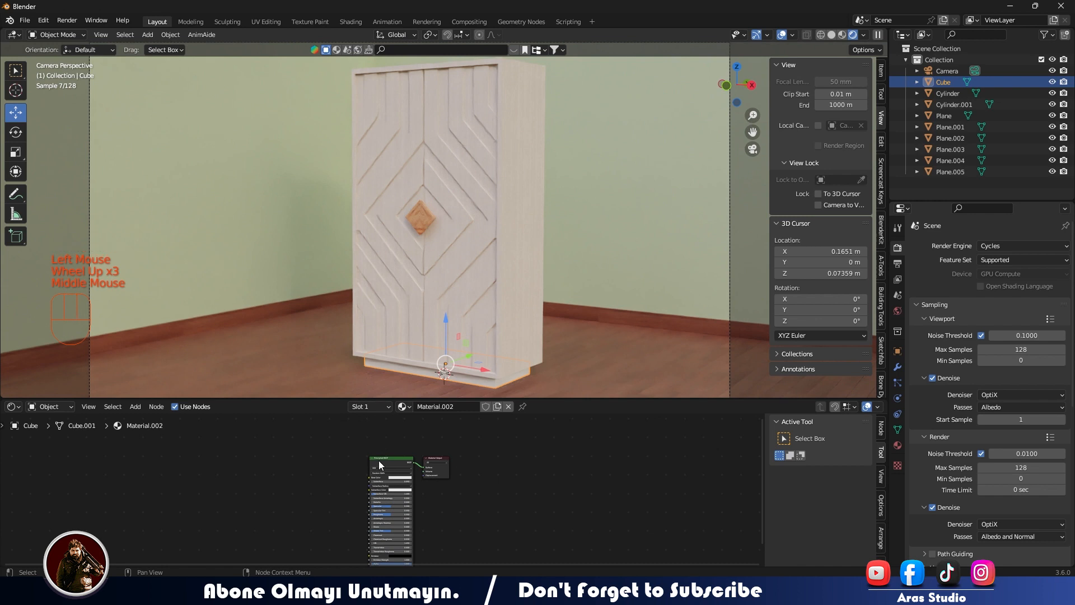
{"action": "key", "text": "ctrl+shift+t"}
{"action": "left_click", "coordinate": [875, 507]}
{"action": "scroll", "coordinate": [404, 231], "scroll_direction": "up", "scroll_amount": 2}
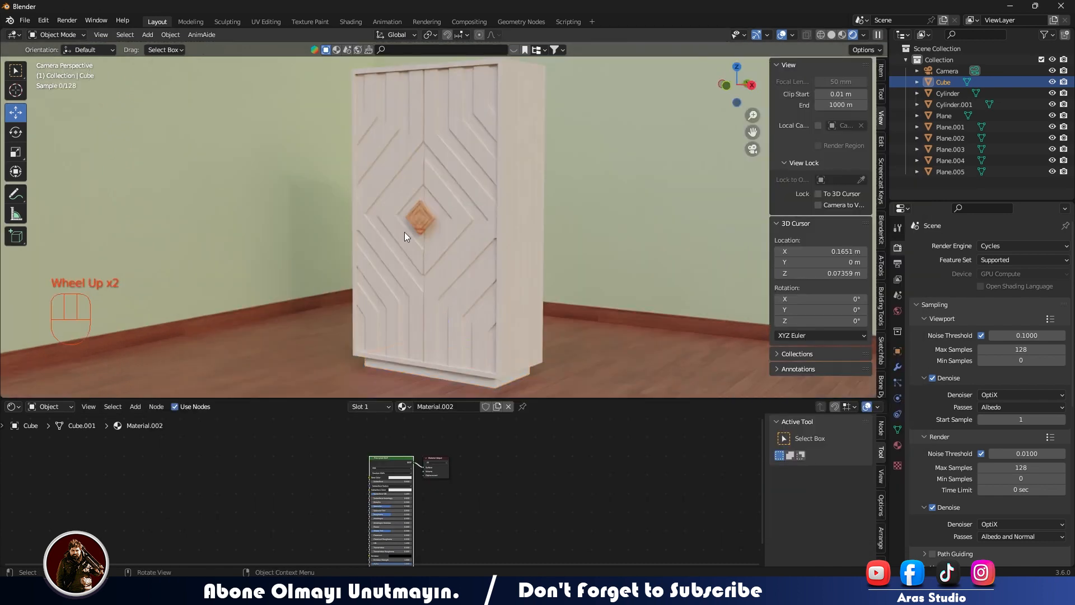
Link the diamond knob's wood material to the wardrobe's base plinth.
{"action": "left_click", "coordinate": [400, 236]}
{"action": "scroll", "coordinate": [414, 354], "scroll_direction": "down", "scroll_amount": 3}
{"action": "left_click", "coordinate": [411, 345], "text": "shift"}
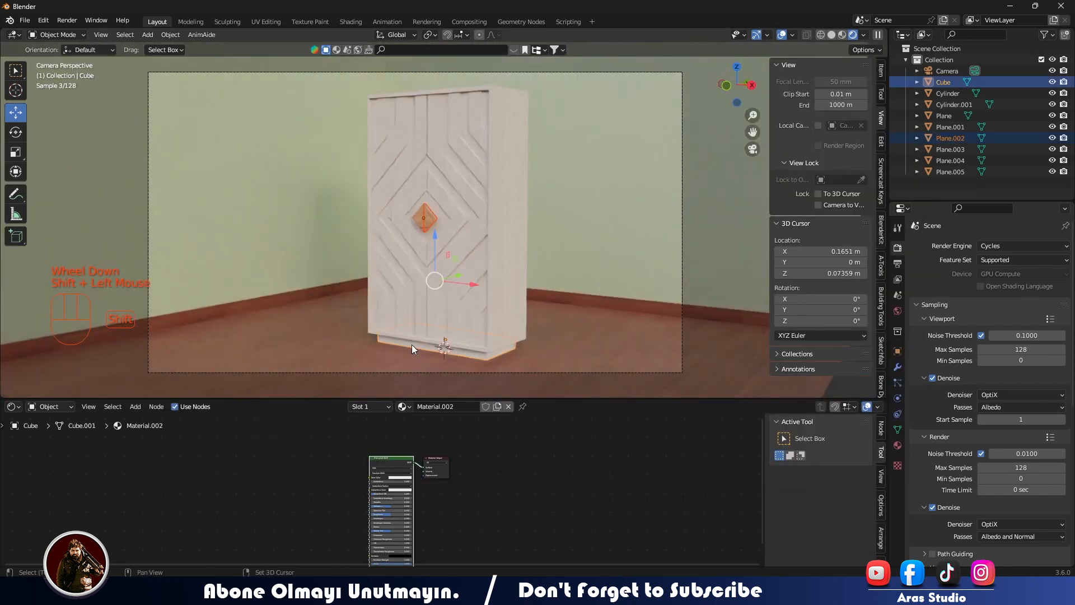
{"action": "left_click", "coordinate": [430, 216], "text": "shift"}
Change the look in the scene's color management settings.
{"action": "left_click", "coordinate": [596, 344]}
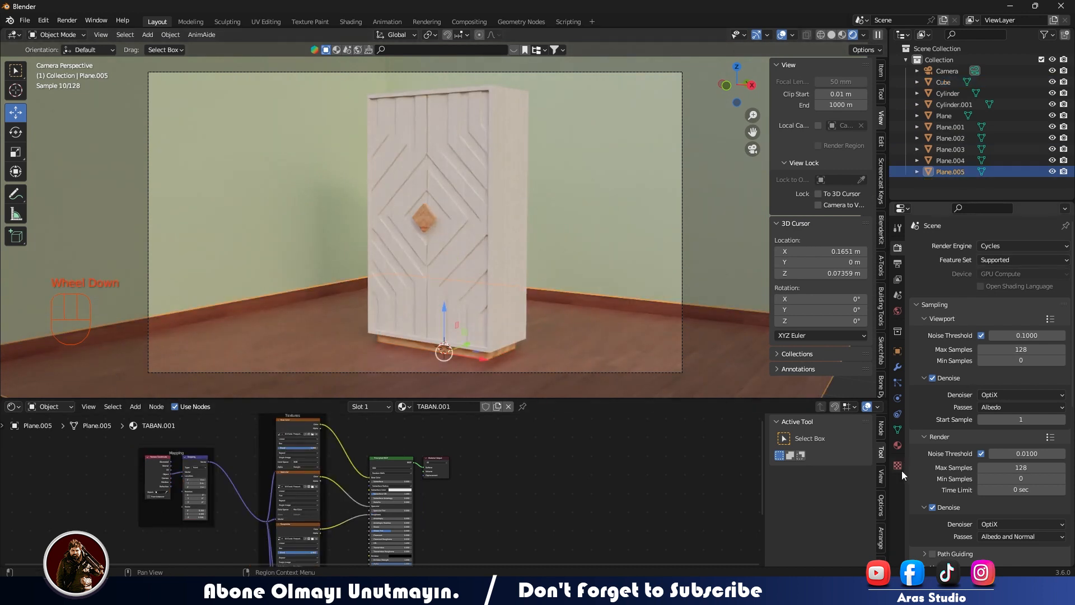
{"action": "scroll", "coordinate": [948, 475], "scroll_direction": "down", "scroll_amount": 10}
{"action": "left_click", "coordinate": [1002, 500]}
{"action": "left_click", "coordinate": [996, 465]}
{"action": "left_click", "coordinate": [1006, 497]}
{"action": "left_click", "coordinate": [996, 438]}
Use an environment texture for the world color and load neon_photostudio_4k.exr from the HDR+ folder.
{"action": "left_click", "coordinate": [898, 311]}
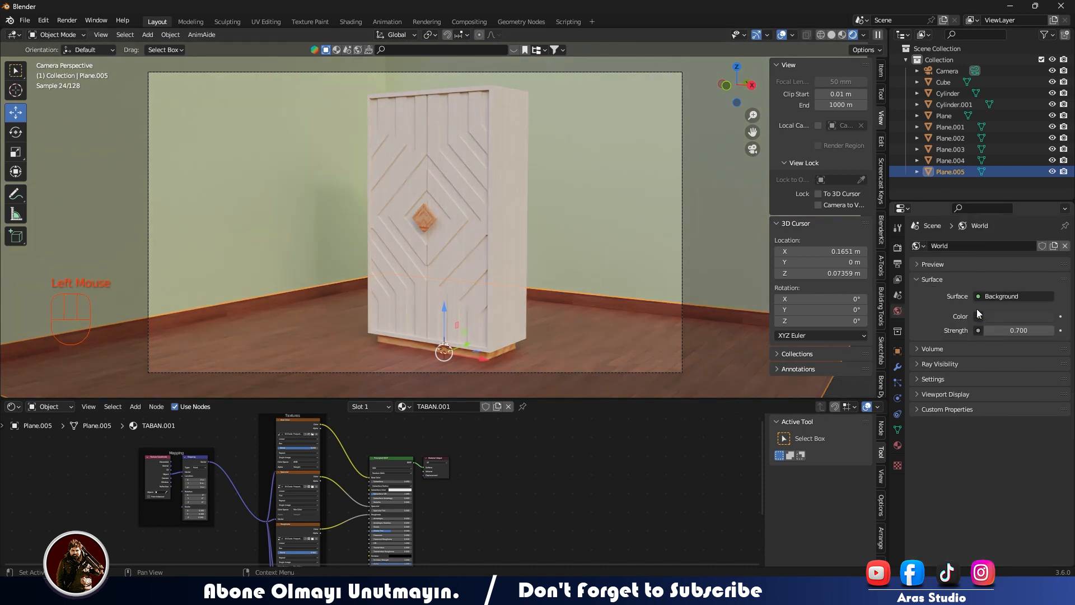
{"action": "left_click", "coordinate": [979, 315]}
{"action": "left_click", "coordinate": [869, 355]}
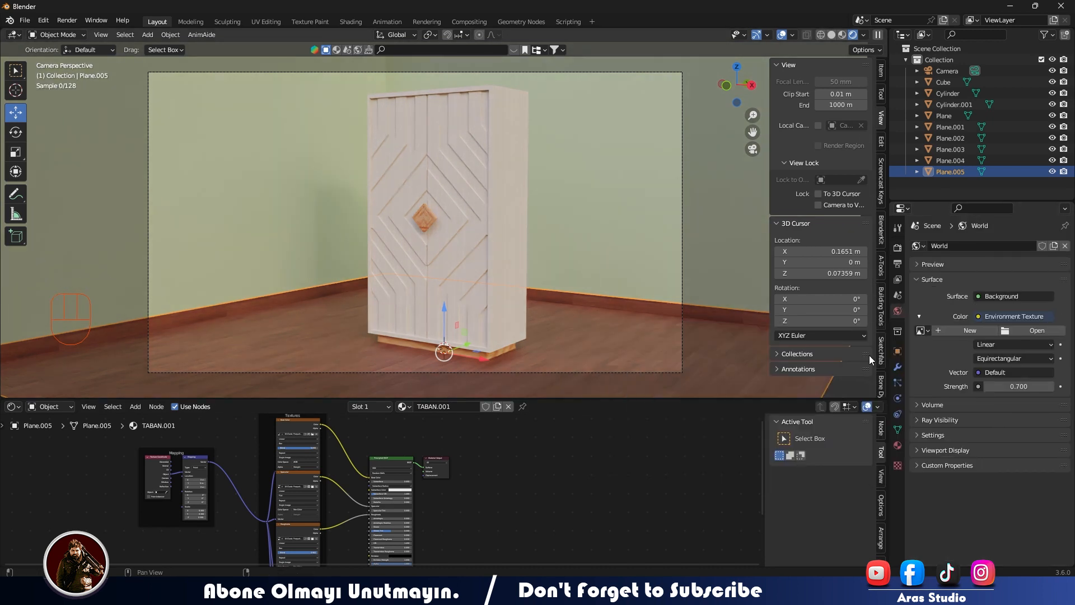
{"action": "left_click", "coordinate": [1035, 330]}
{"action": "double_click", "coordinate": [337, 327]}
{"action": "left_click", "coordinate": [846, 140]}
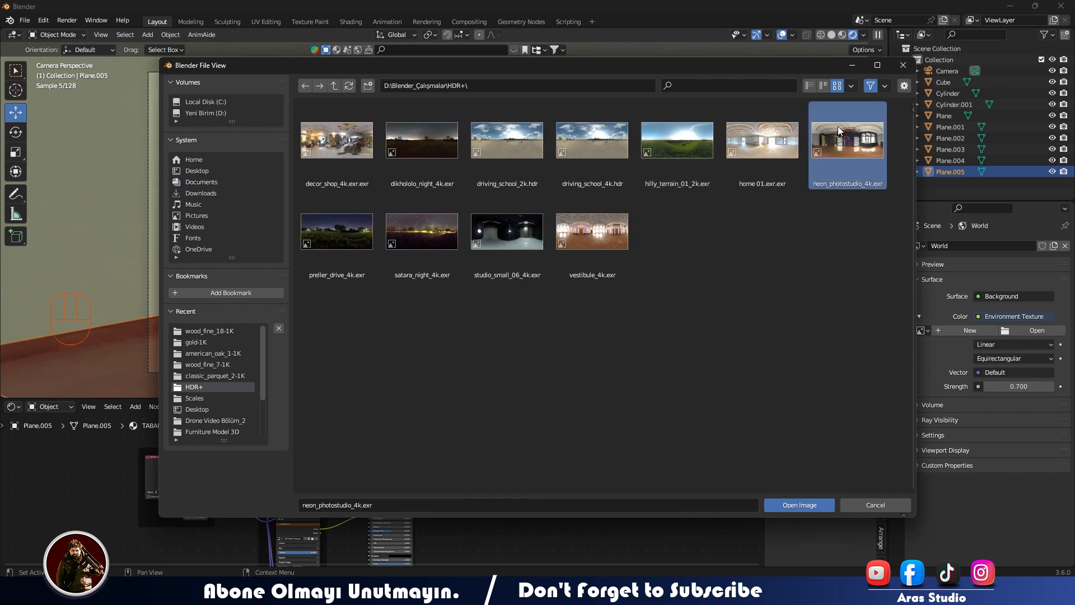
{"action": "double_click", "coordinate": [838, 128]}
Light the rendered viewport with the scene world and set the world background strength to 0.6.
{"action": "left_click", "coordinate": [863, 35]}
{"action": "left_click", "coordinate": [804, 99]}
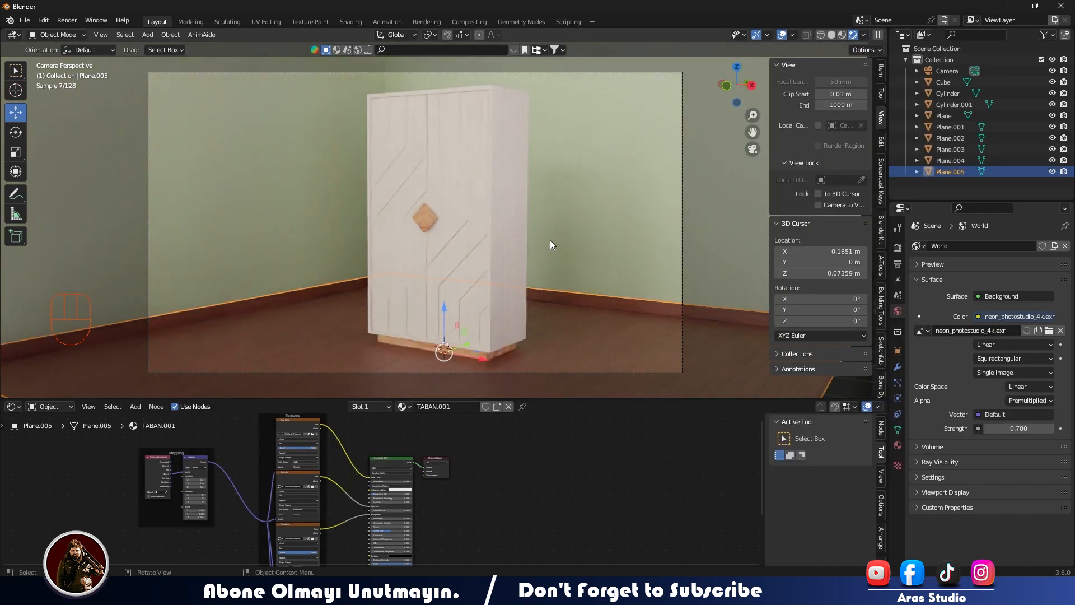
{"action": "double_click", "coordinate": [987, 429]}
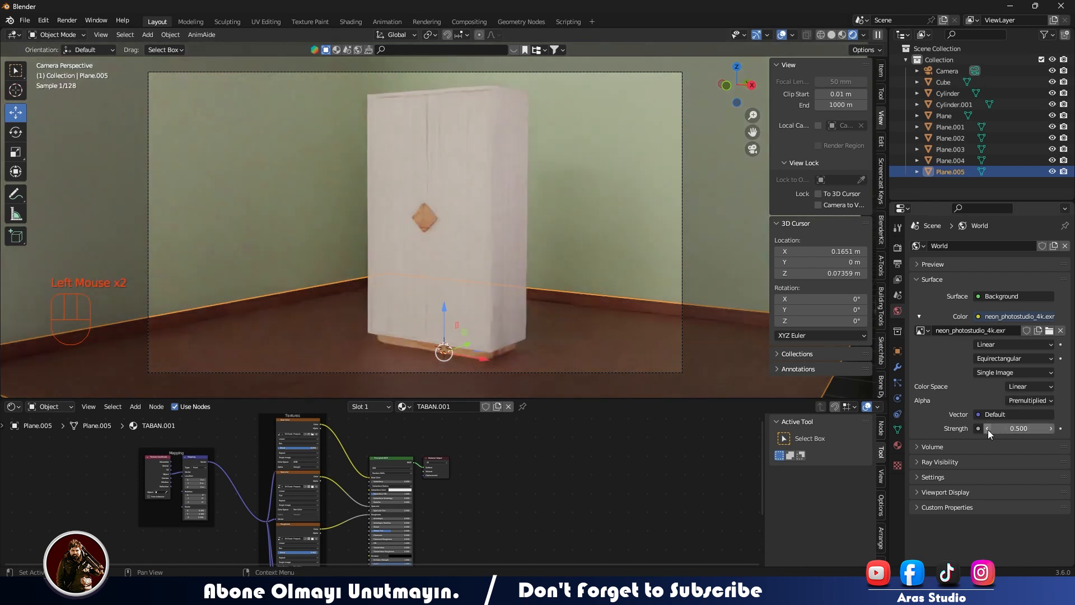
{"action": "left_click", "coordinate": [1050, 428]}
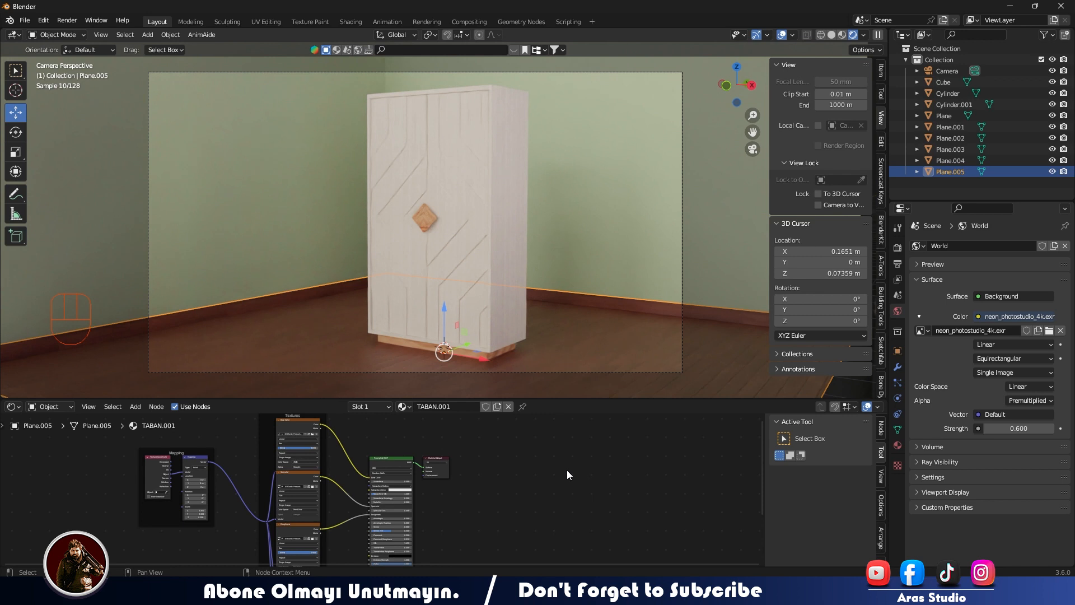
Change the base color of the WALL material to a pale blue.
{"action": "left_click", "coordinate": [704, 208]}
{"action": "scroll", "coordinate": [398, 493], "scroll_direction": "up", "scroll_amount": 5}
{"action": "left_click", "coordinate": [410, 469]}
{"action": "scroll", "coordinate": [421, 399], "scroll_direction": "down", "scroll_amount": 1}
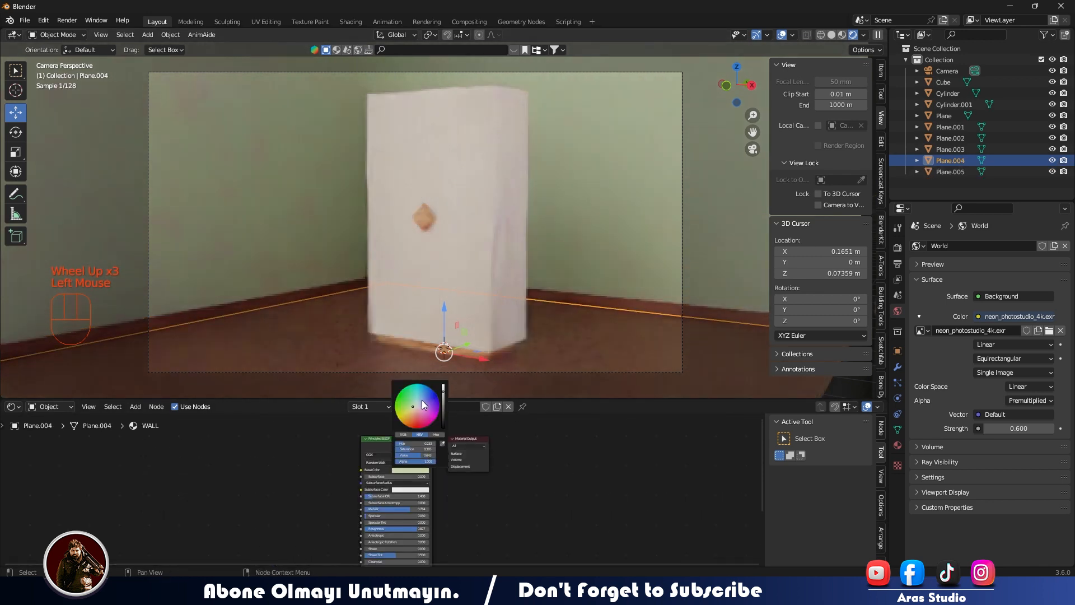
{"action": "left_click", "coordinate": [421, 400]}
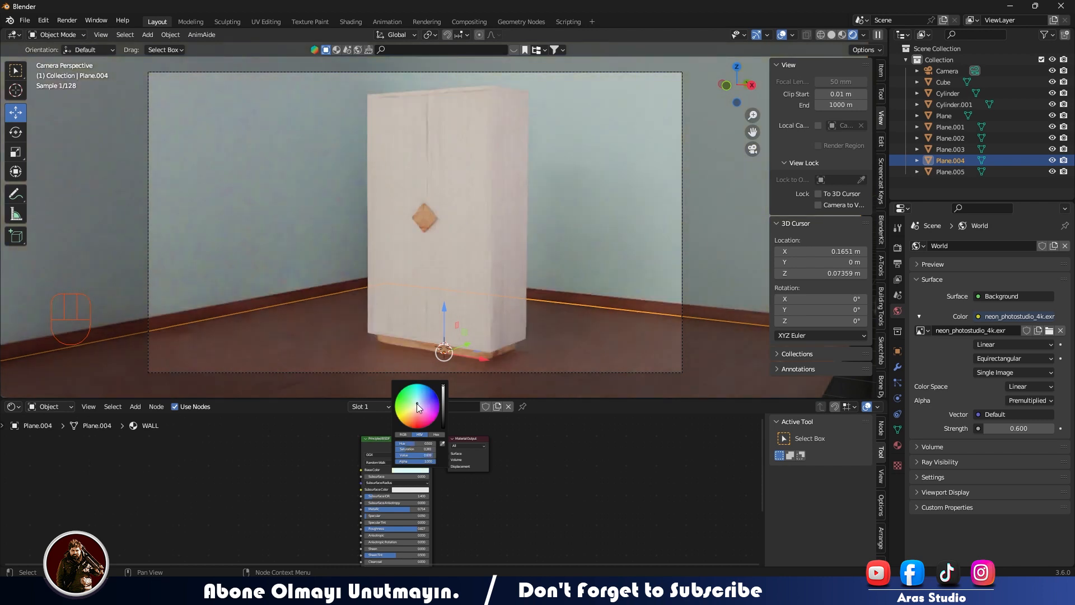